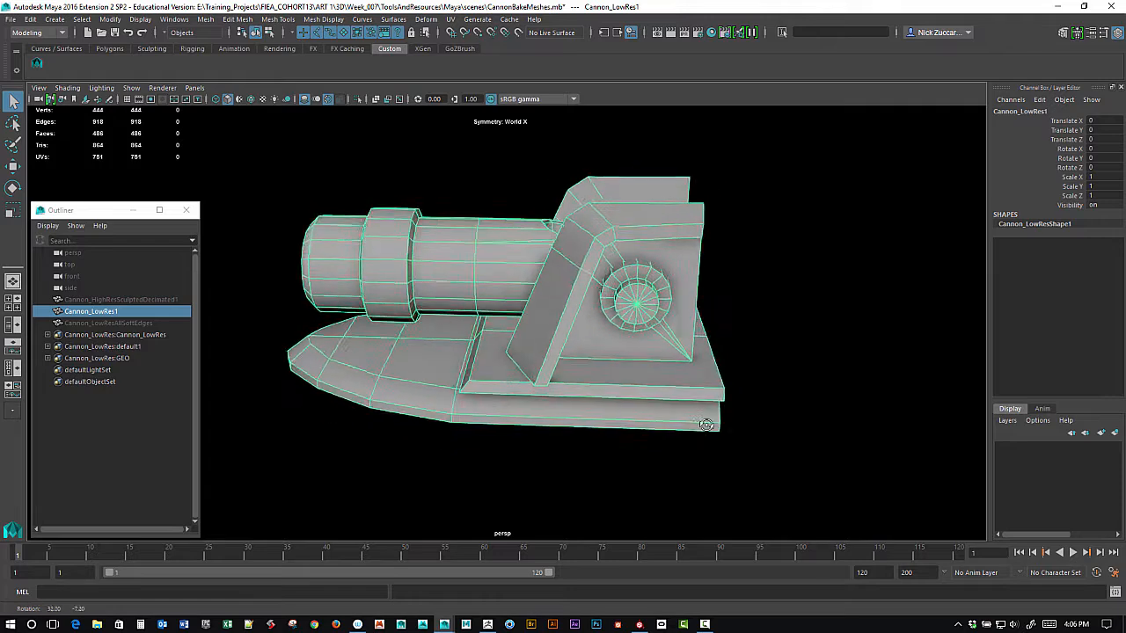
Step: Unhide the Cannon_HighResSculptedDecimated1 mesh so it displays together with Cannon_LowRes1
click(156, 300)
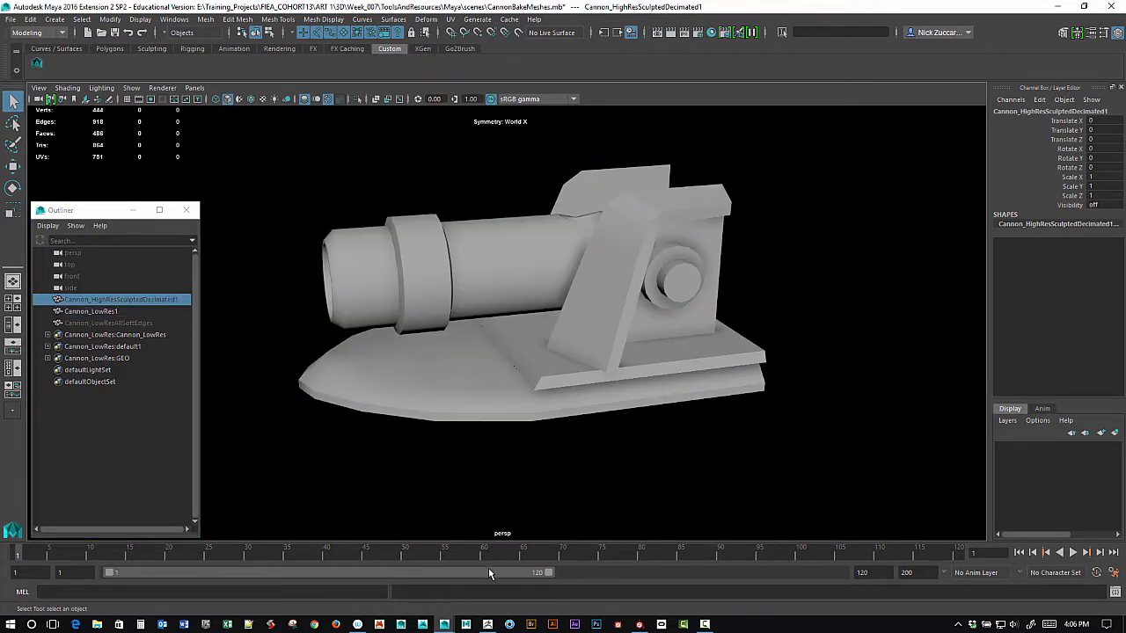
key(shift+h)
key(shift+h)
click(683, 469)
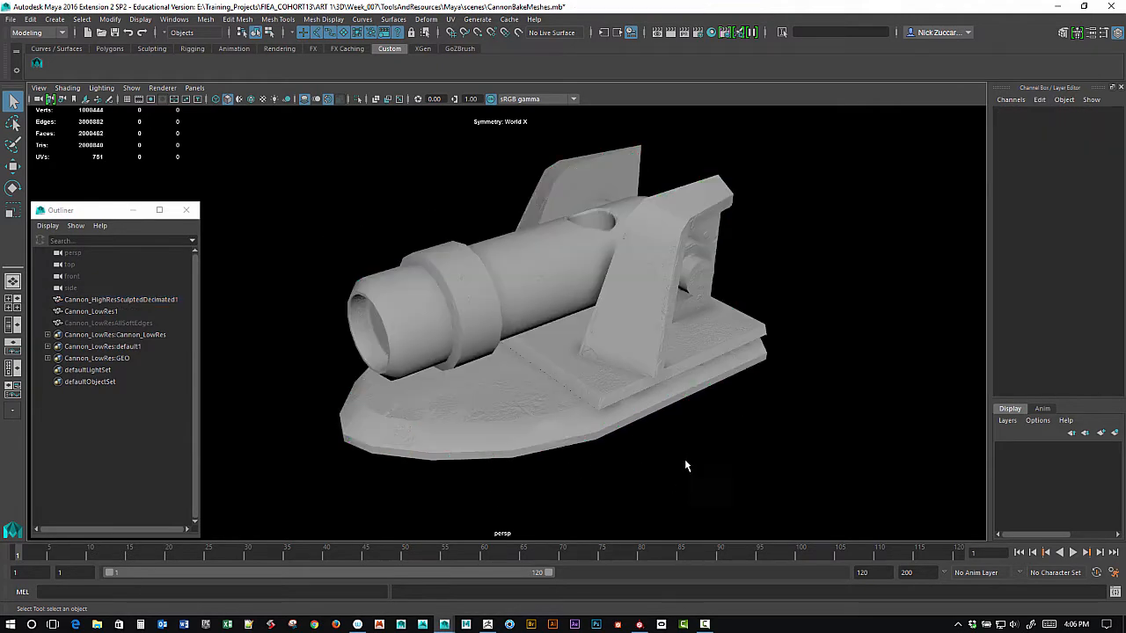
Step: Examine the wireframe density of the high-resolution cannon from several angles and up close around the side bracket
alt+drag(686, 465, 757, 438)
alt+drag(657, 426, 626, 449)
alt+middle_drag(660, 415, 671, 412)
alt+drag(671, 411, 609, 359)
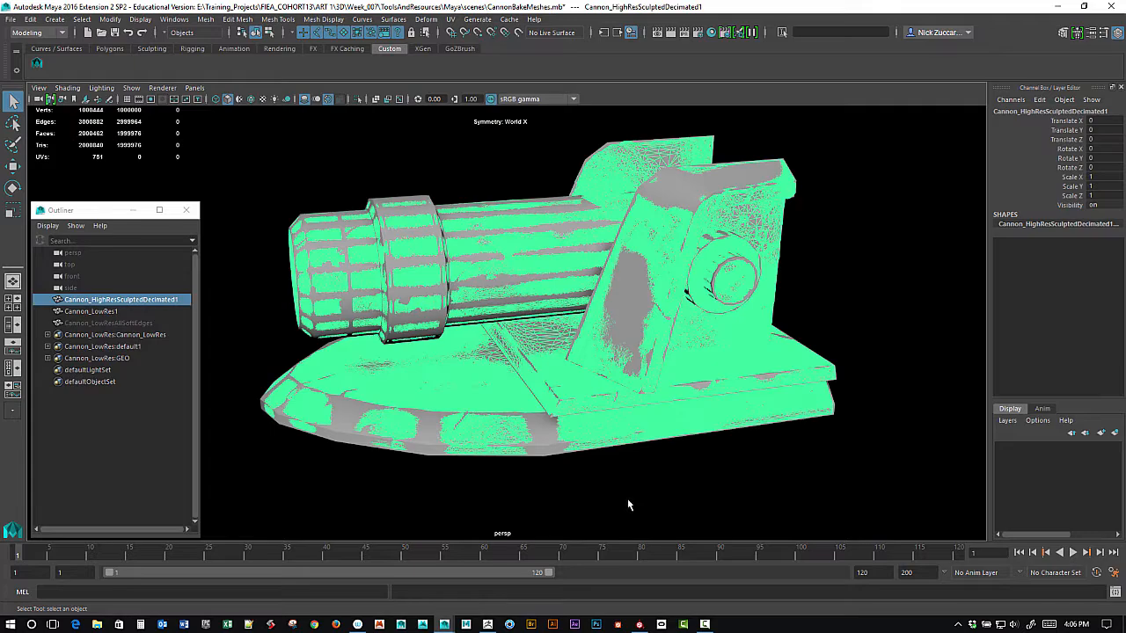
alt+drag(640, 479, 682, 264)
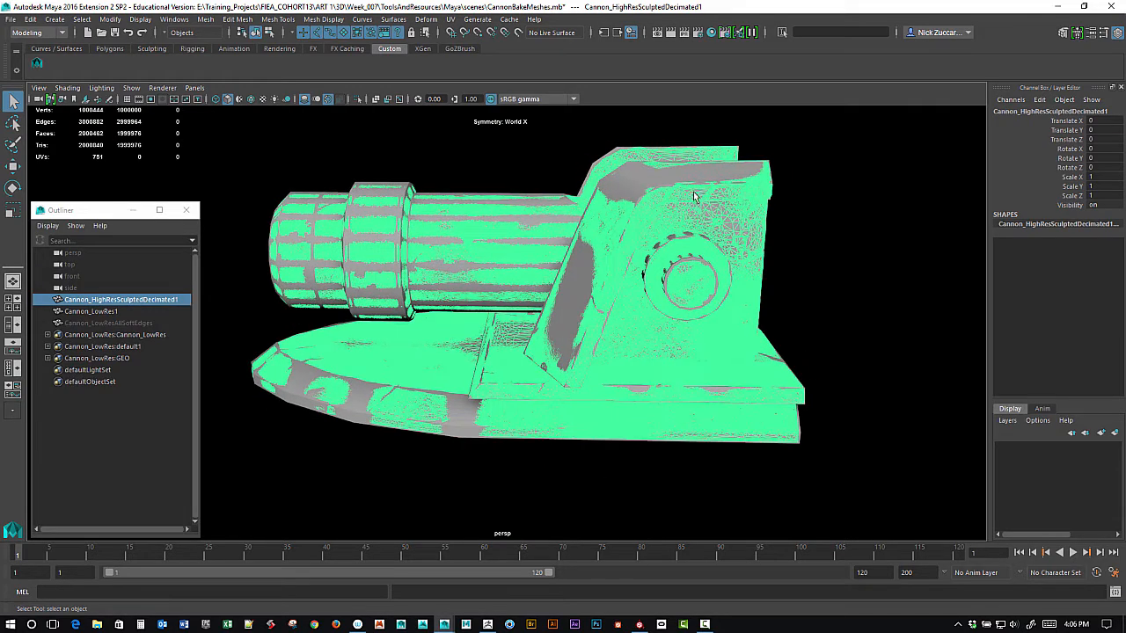
alt+right_drag(807, 265, 818, 355)
alt+middle_drag(818, 355, 682, 353)
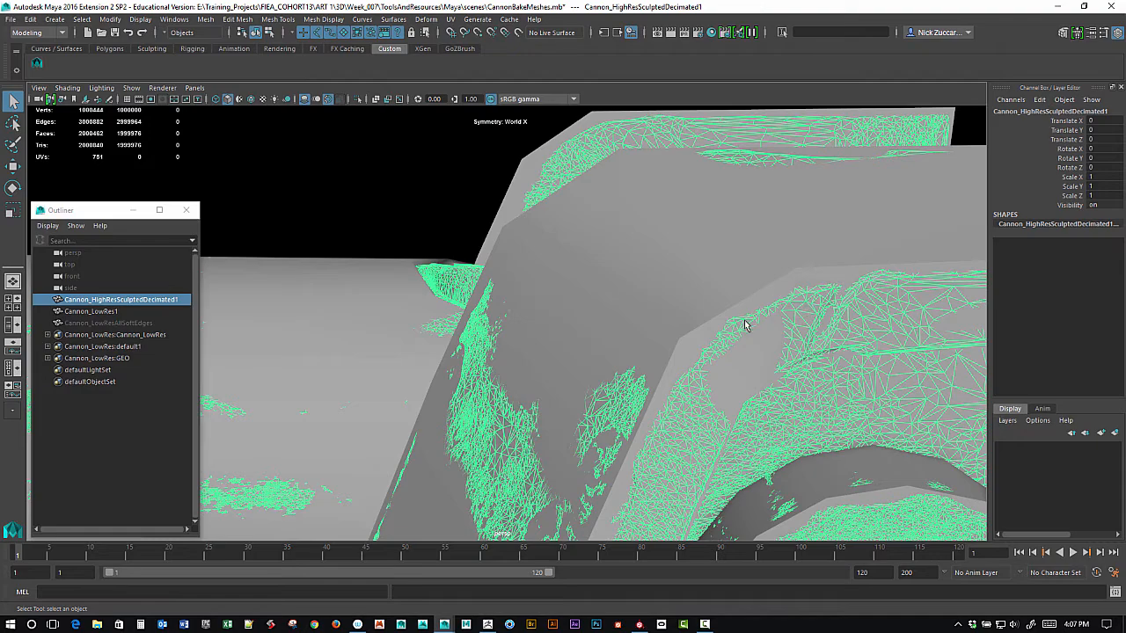
alt+middle_drag(779, 388, 797, 288)
alt+drag(796, 287, 781, 327)
alt+drag(837, 301, 670, 307)
Step: Hide Cannon_HighResSculptedDecimated1 and inspect the wireframe of Cannon_LowRes1
click(108, 313)
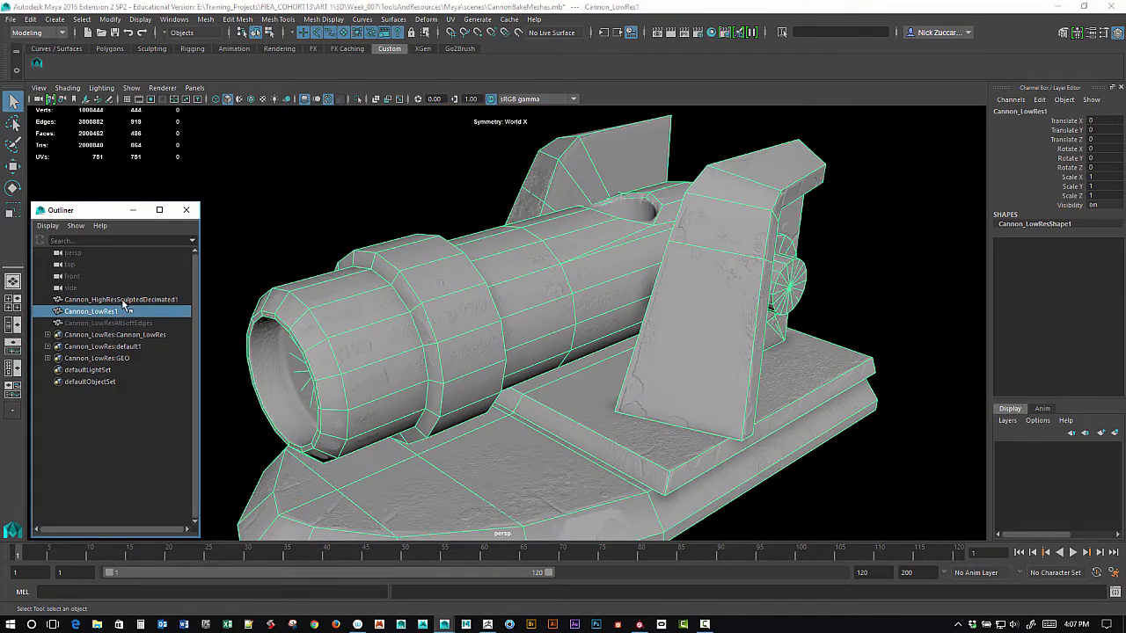
click(126, 302)
key(ctrl+h)
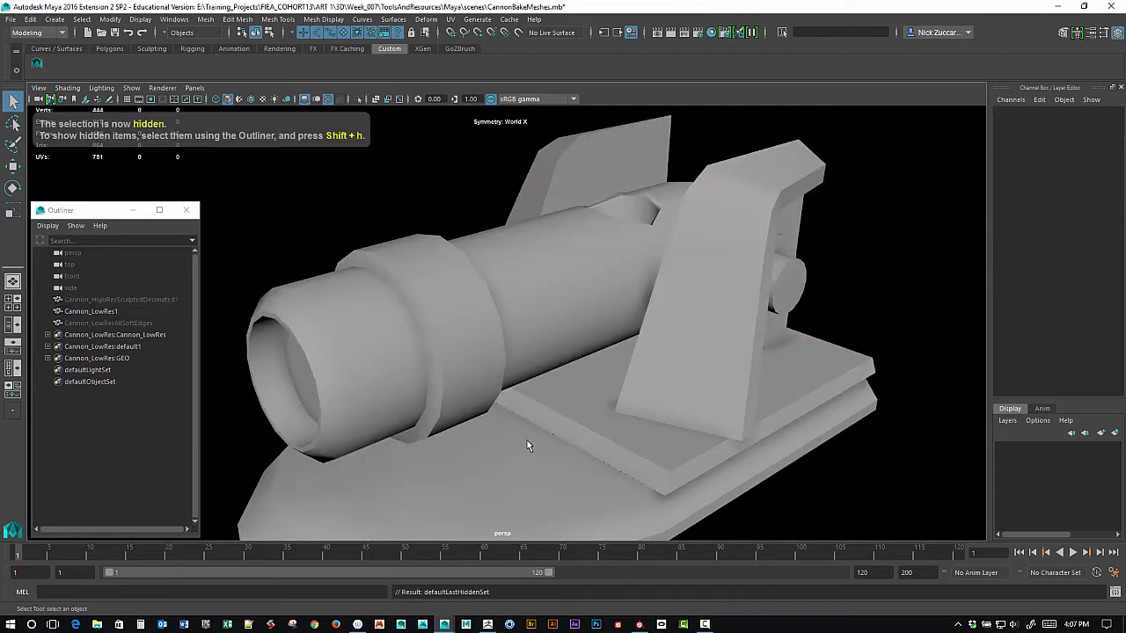
click(719, 334)
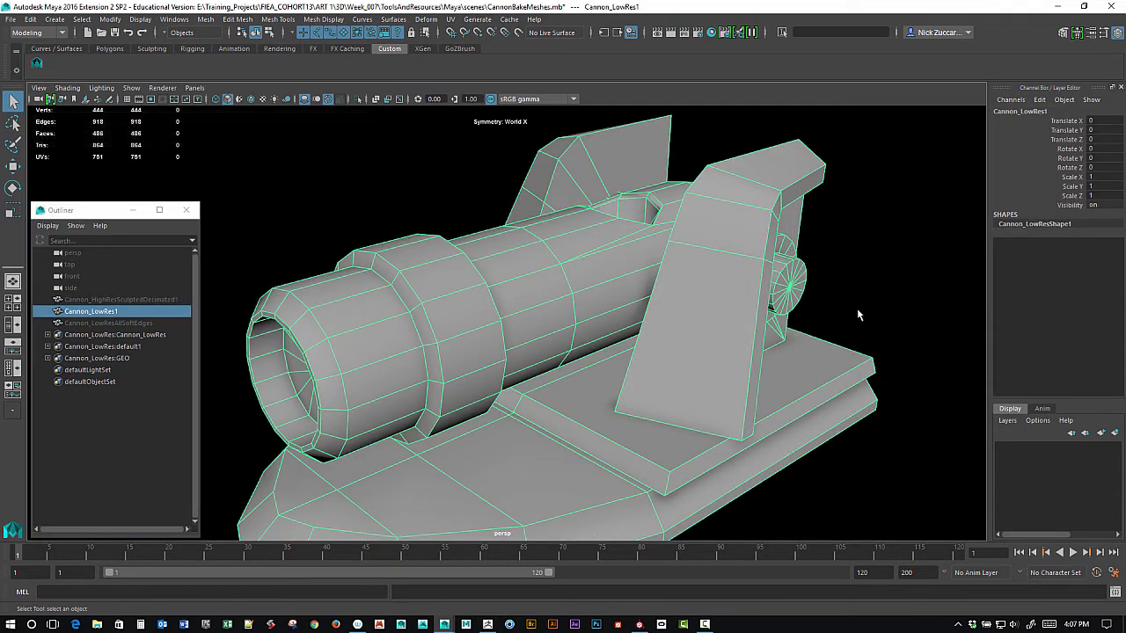
scroll(857, 308, down, 5)
click(850, 271)
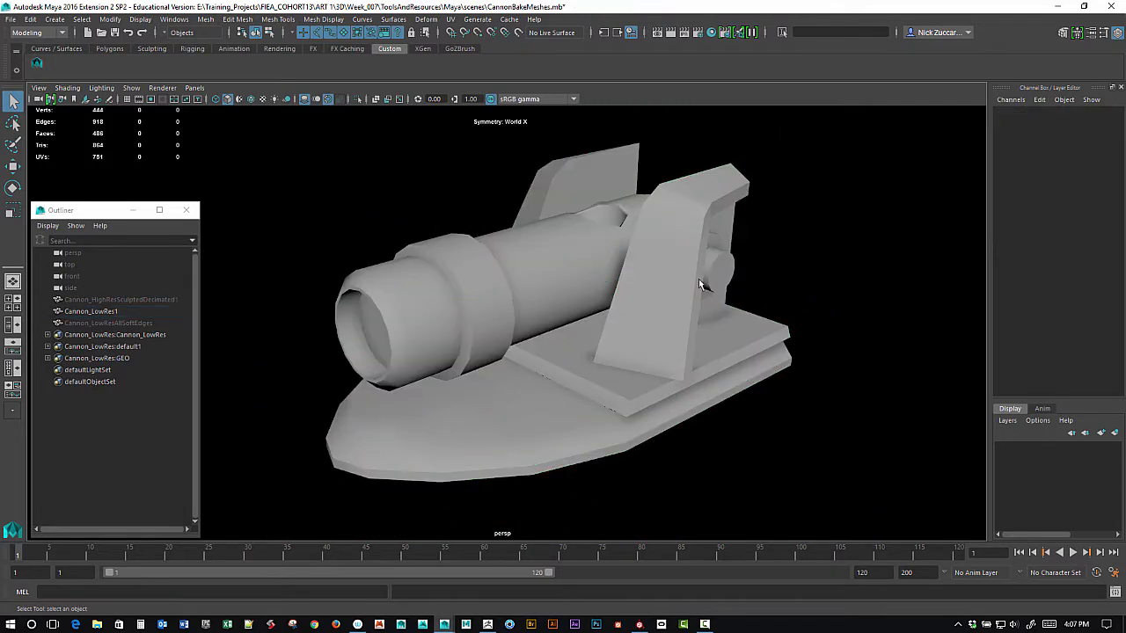
Step: Unhide Cannon_LowResAllSoftEdges and hide Cannon_LowRes1
click(124, 324)
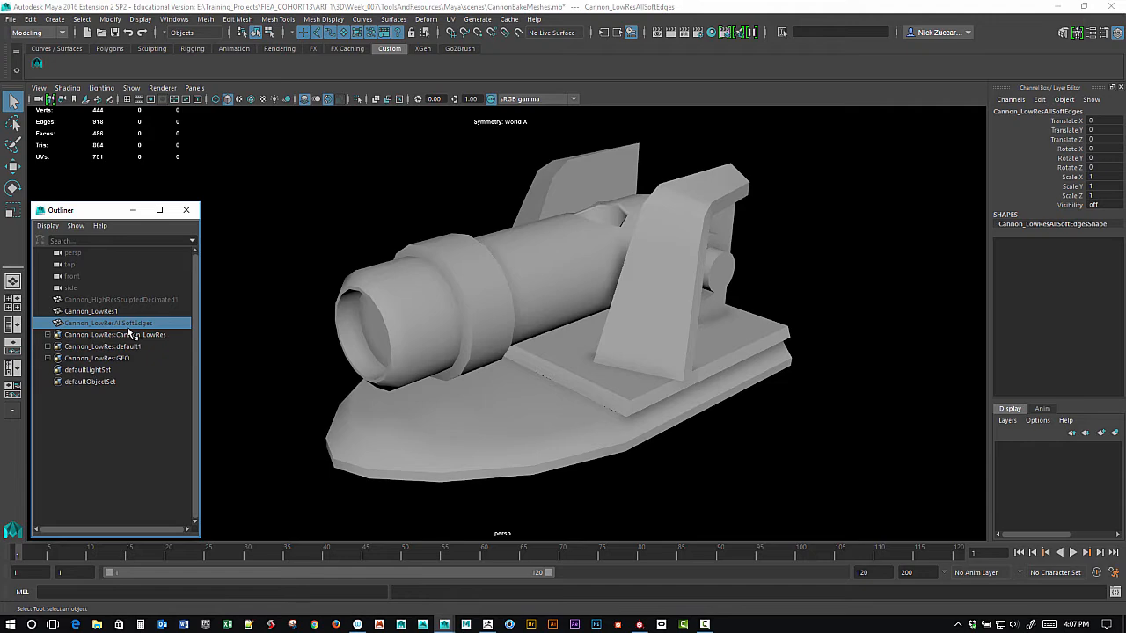
key(shift+h)
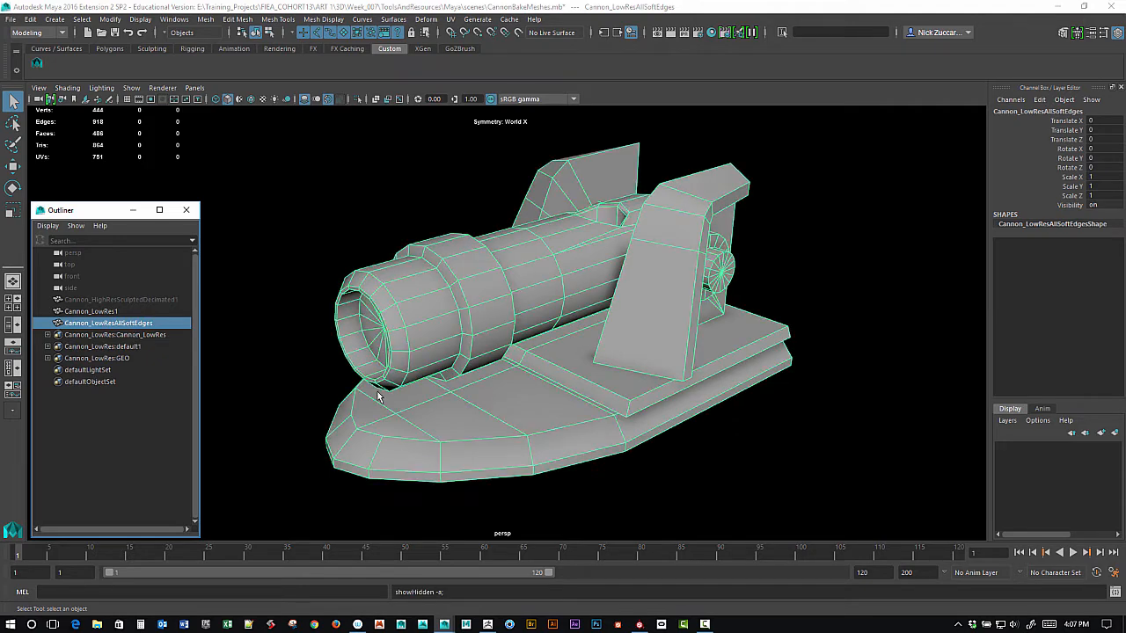
click(130, 313)
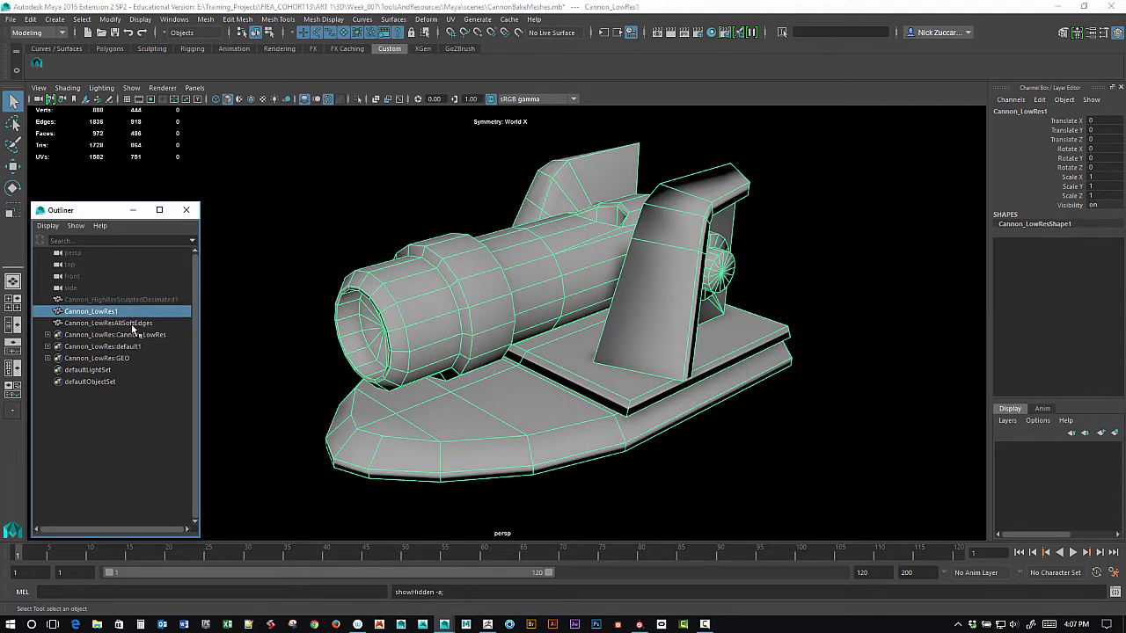
key(ctrl+h)
Step: Examine the shading of the all-soft-edges cannon around the brackets, side bolt, base plate and barrel
alt+drag(829, 368, 711, 424)
alt+drag(836, 316, 826, 348)
click(803, 400)
alt+drag(803, 401, 739, 367)
alt+middle_drag(739, 368, 755, 378)
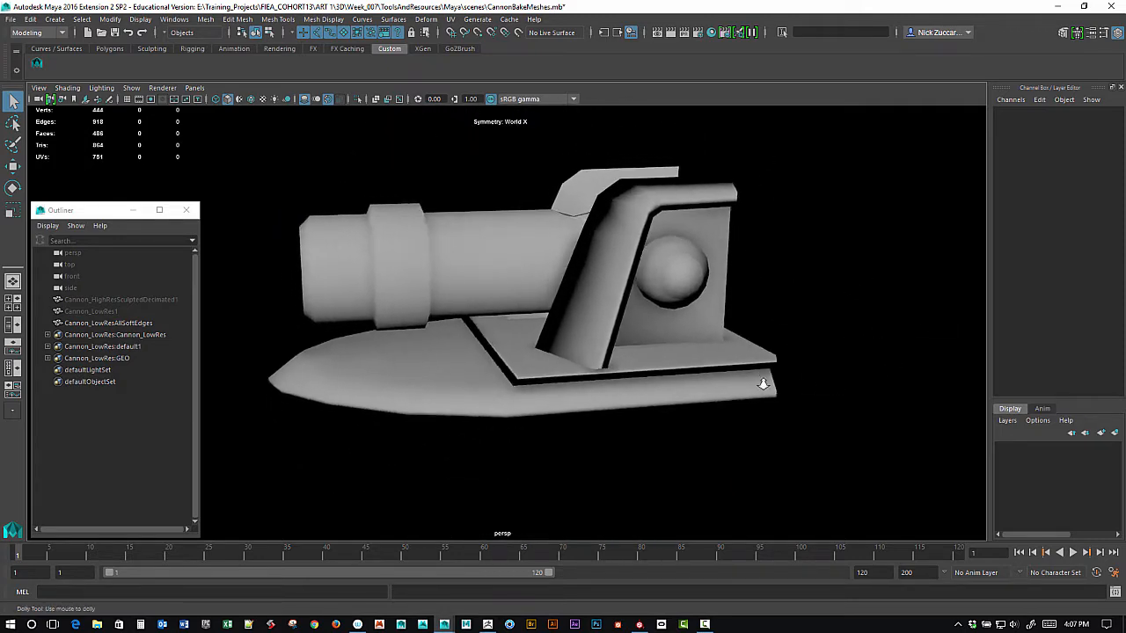
scroll(769, 387, up, 4)
click(638, 418)
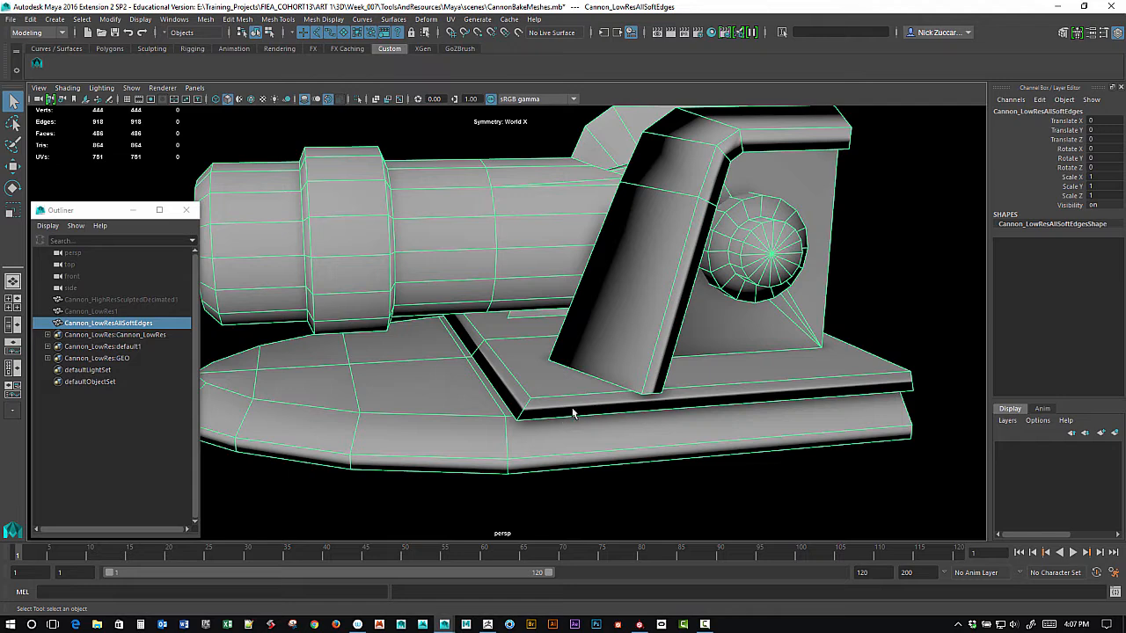
alt+middle_drag(743, 342, 727, 353)
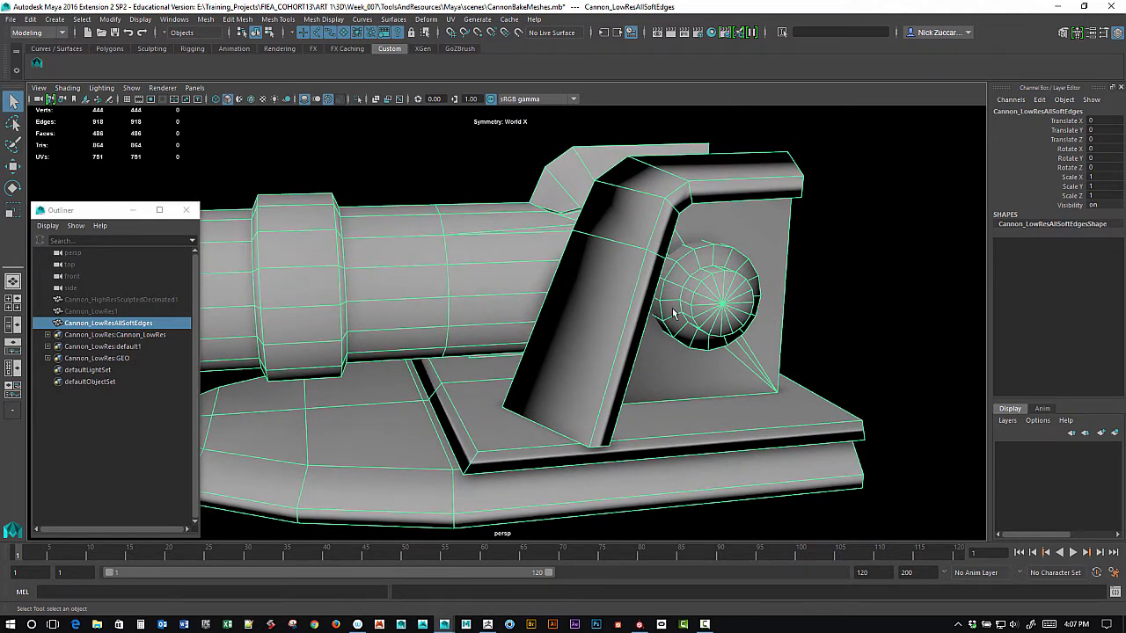
alt+drag(864, 313, 880, 352)
click(884, 333)
alt+right_drag(880, 352, 817, 294)
alt+drag(818, 294, 674, 316)
click(674, 317)
click(815, 327)
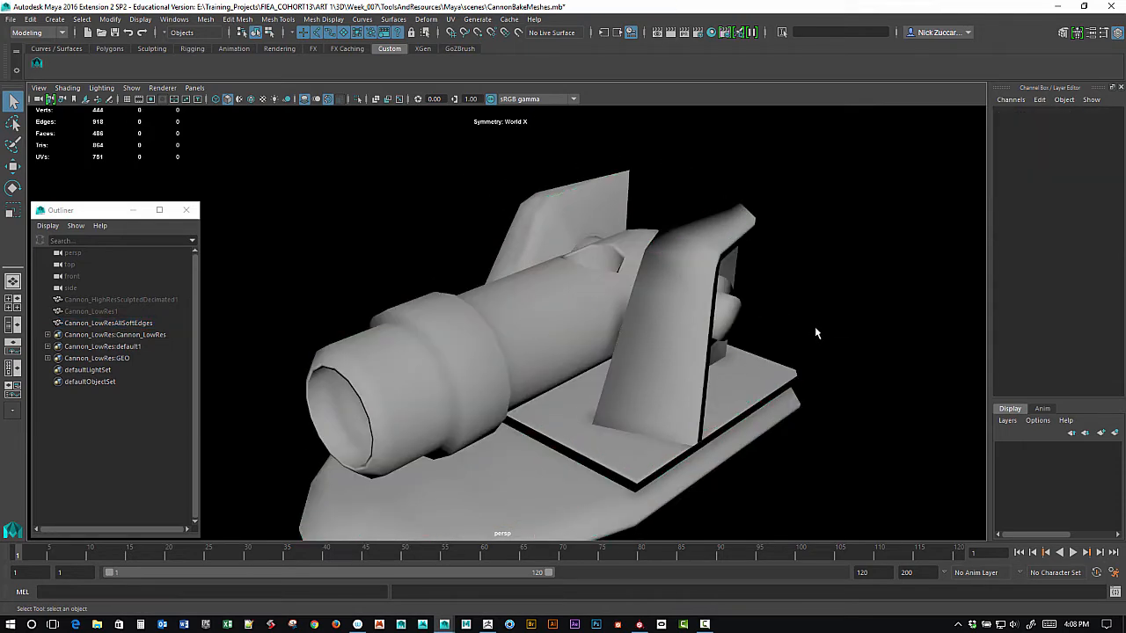
mouse_move(815, 327)
alt+mouse_down()
mouse_move(853, 286)
mouse_move(762, 269)
mouse_move(729, 276)
mouse_move(812, 302)
mouse_move(877, 287)
mouse_move(813, 306)
alt+mouse_up()
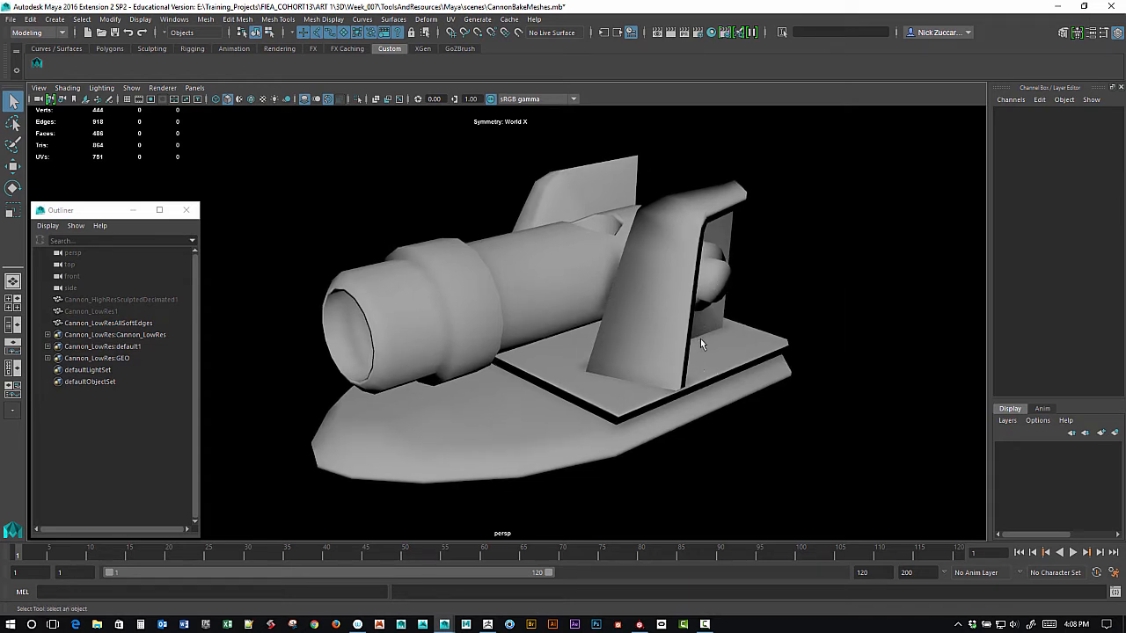
Step: Hide Cannon_LowResAllSoftEdges, unhide Cannon_LowRes1 and look over its edge shading
double_click(142, 327)
click(128, 314)
click(133, 326)
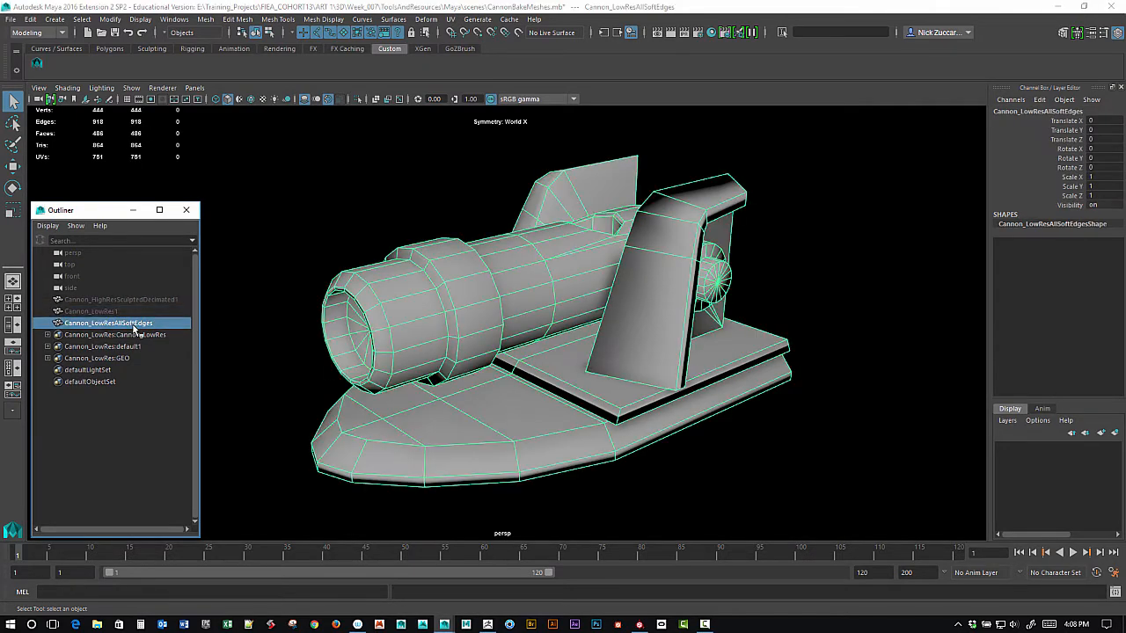
key(ctrl+h)
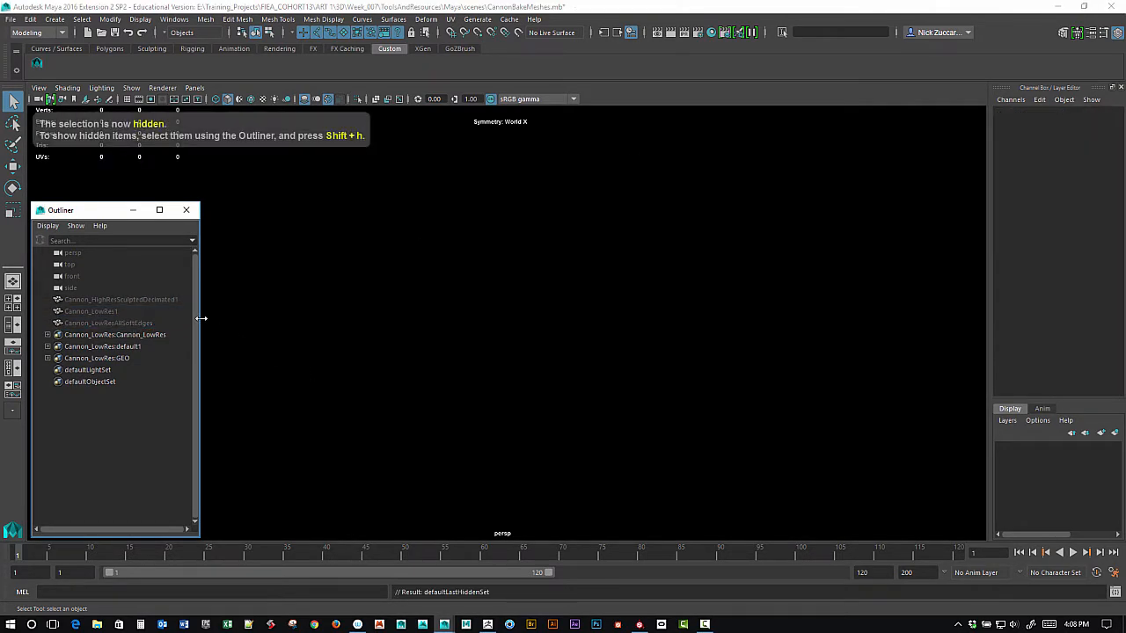
click(128, 314)
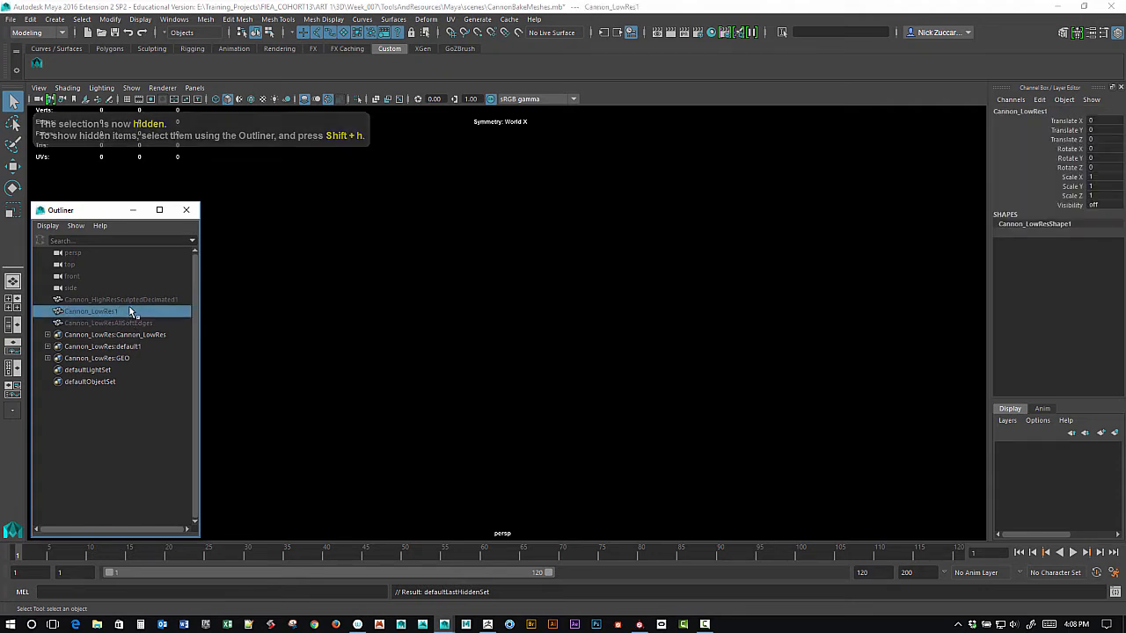
key(shift+h)
click(790, 439)
alt+drag(790, 439, 757, 397)
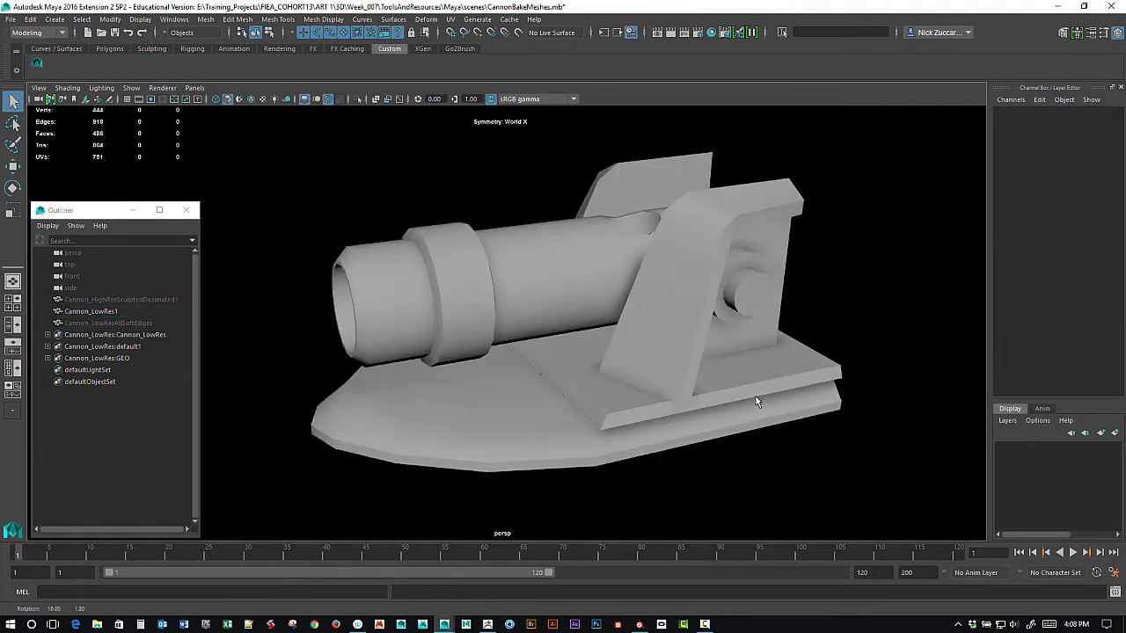
alt+drag(812, 329, 728, 317)
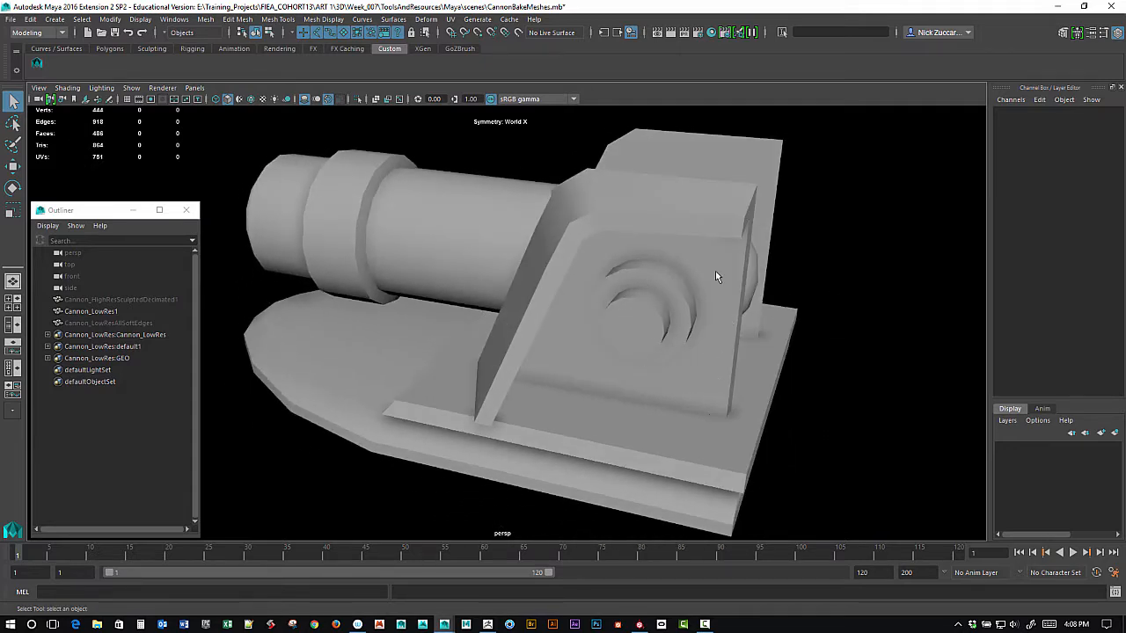
alt+drag(700, 200, 634, 310)
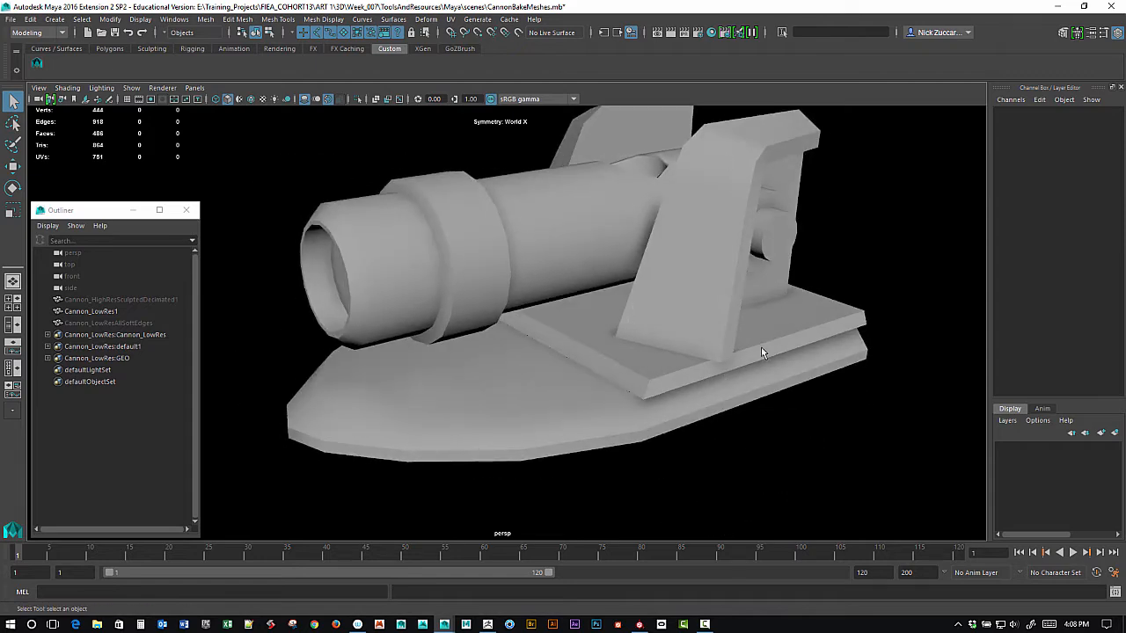
alt+drag(674, 414, 547, 270)
Step: Review the Set Normal Angle options for Cannon_LowRes1 without applying them
click(728, 284)
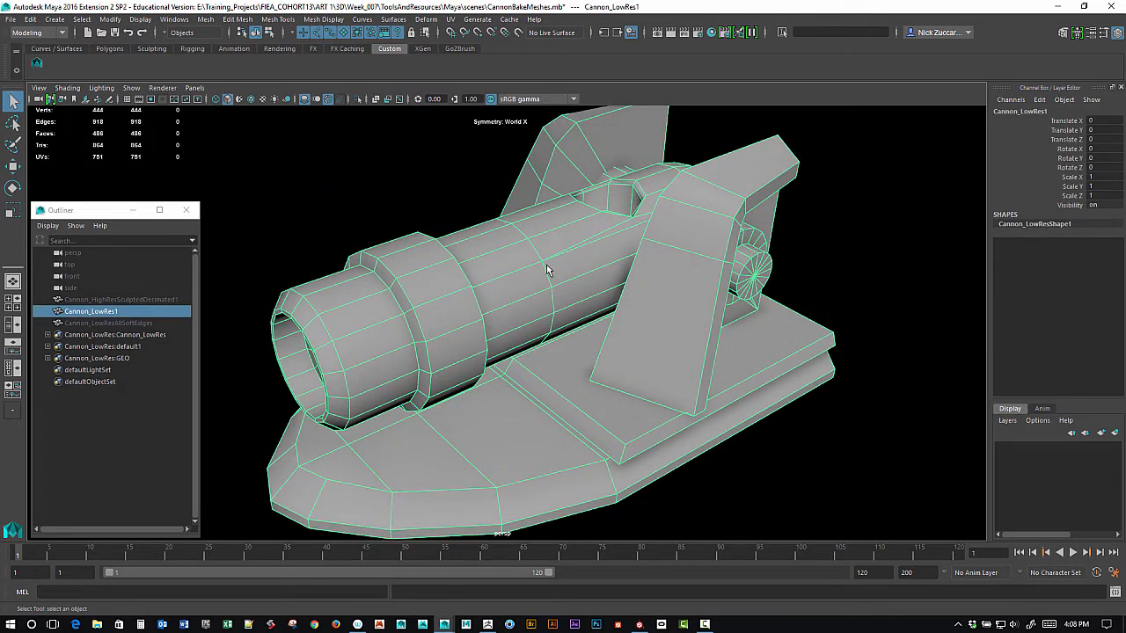
click(62, 34)
click(59, 45)
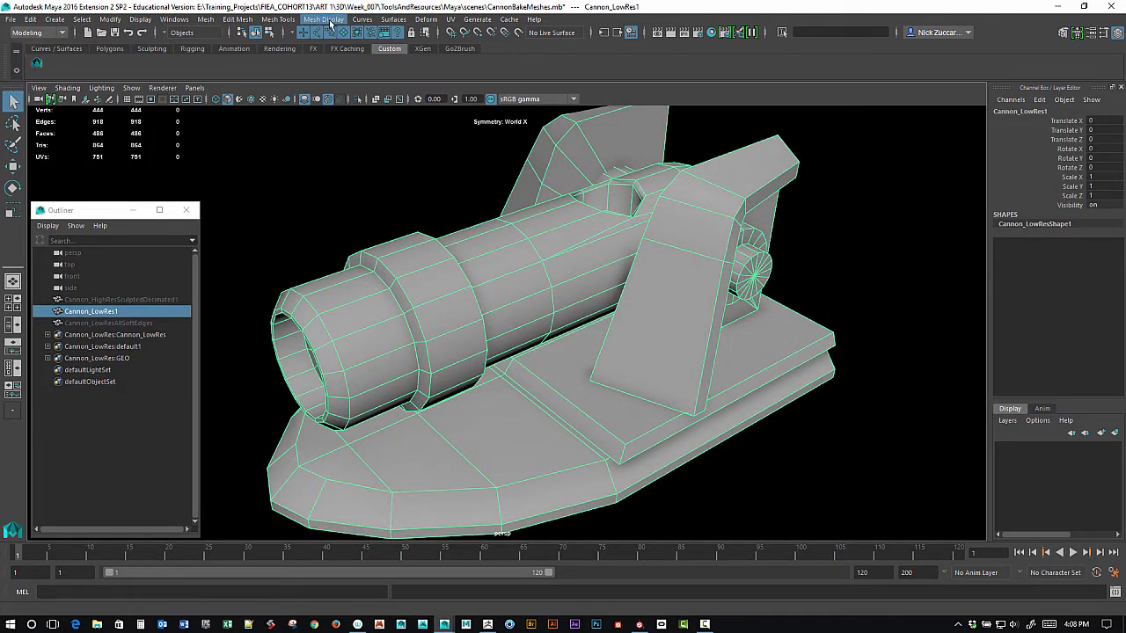
click(323, 19)
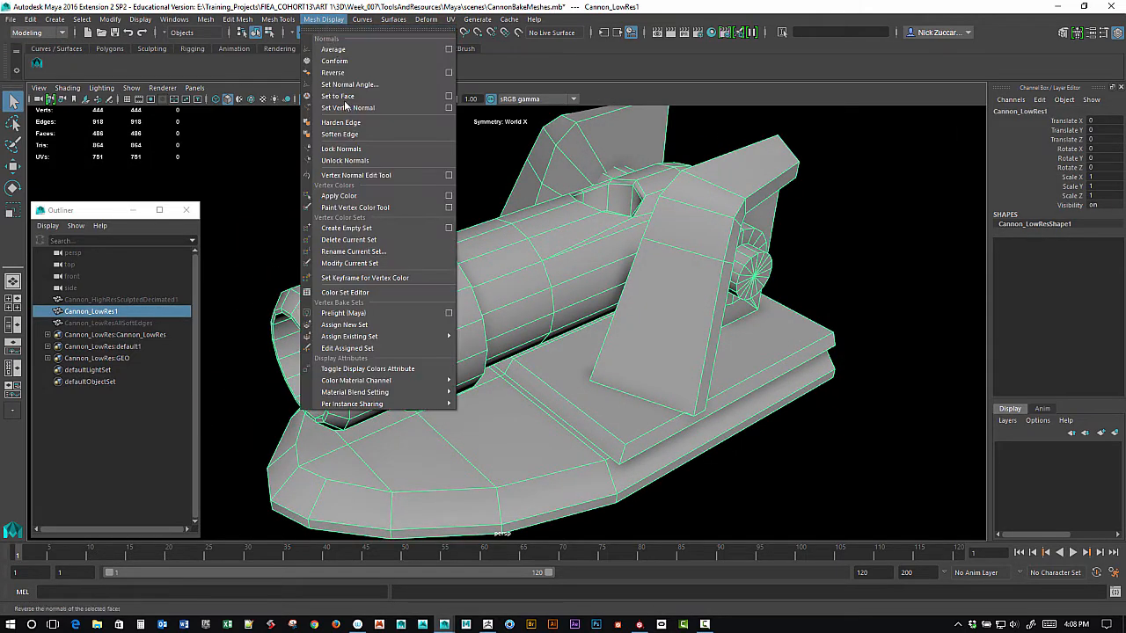
click(420, 84)
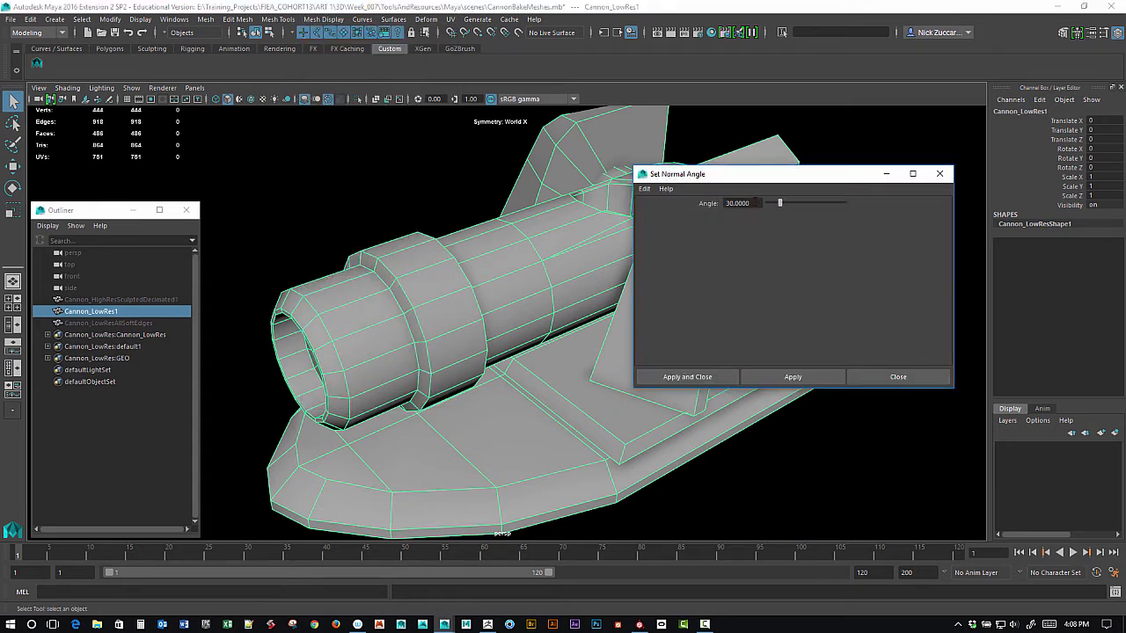
click(892, 377)
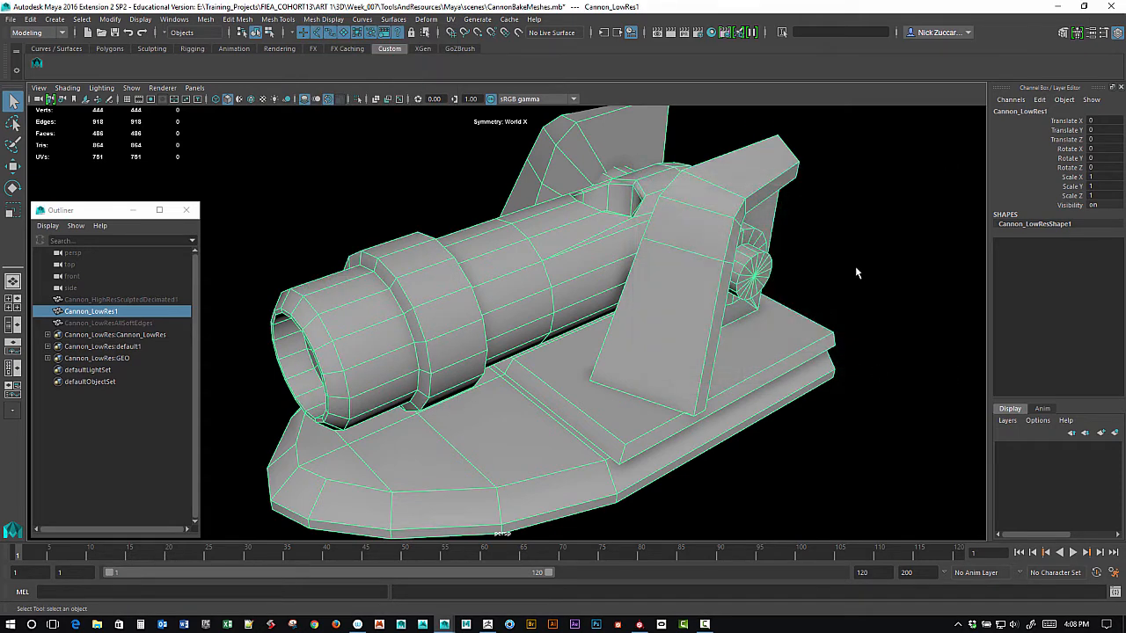
Step: Examine the shading on Cannon_LowRes1 around the barrel's top hole, the muzzle and the base
click(842, 273)
alt+drag(832, 279, 675, 378)
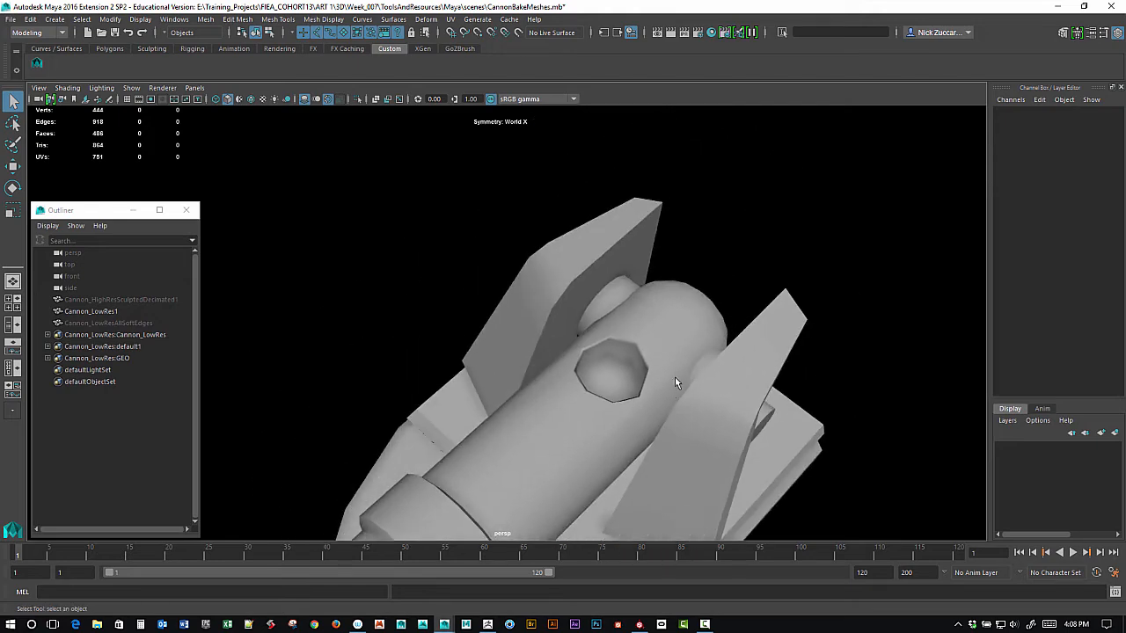
alt+right_drag(675, 379, 792, 479)
alt+drag(791, 479, 745, 472)
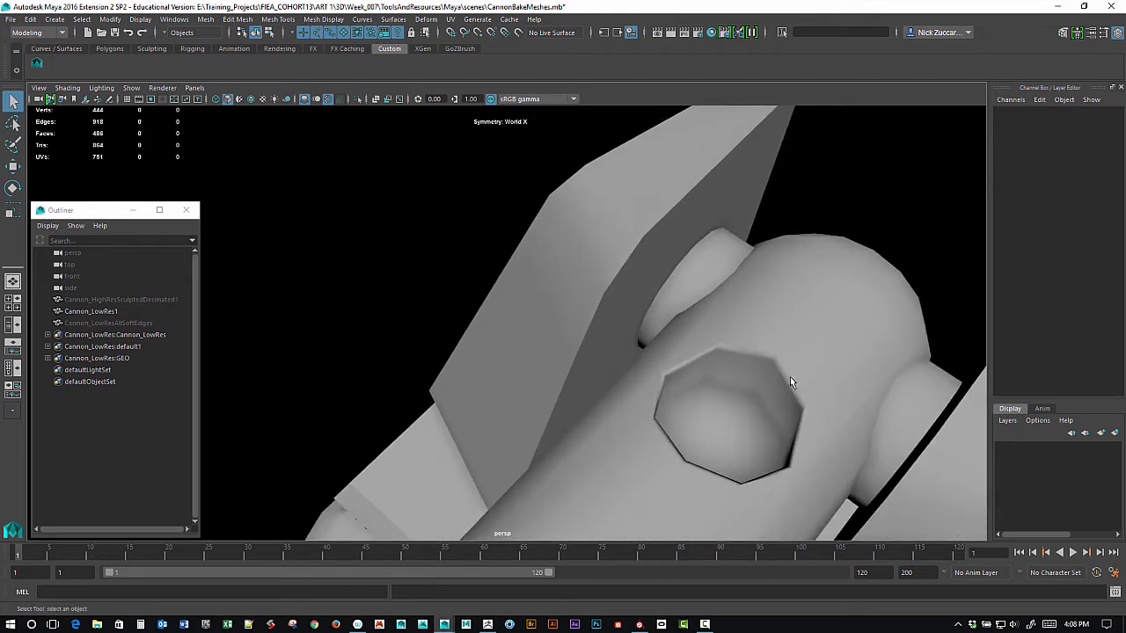
alt+drag(790, 378, 420, 391)
alt+drag(448, 438, 542, 341)
alt+middle_drag(561, 398, 561, 269)
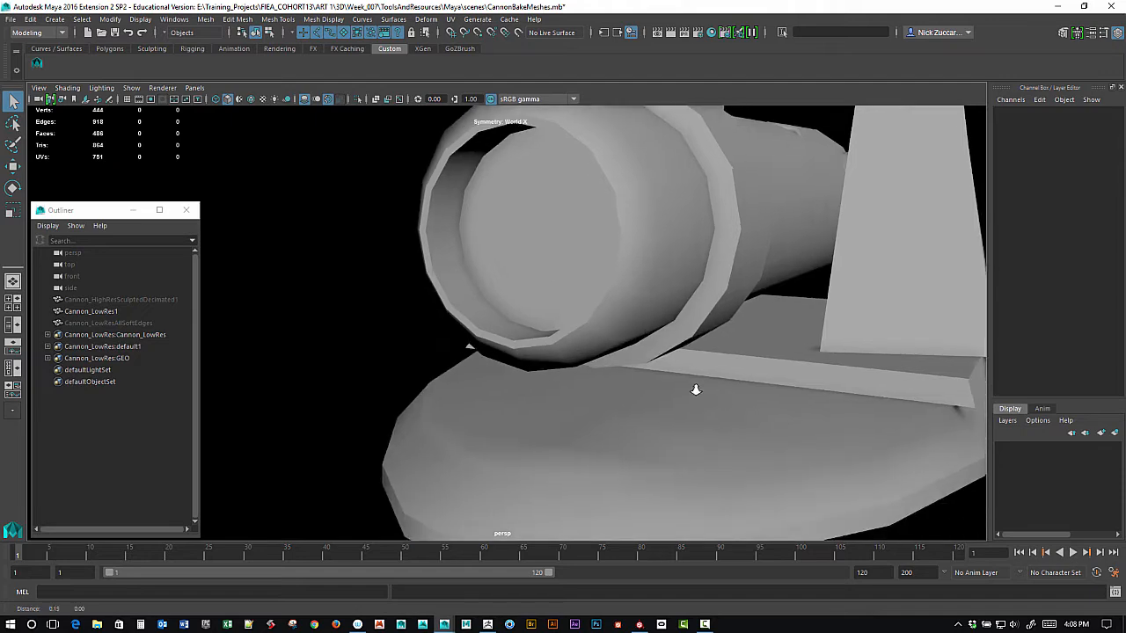
alt+right_drag(696, 389, 666, 364)
alt+drag(666, 364, 640, 407)
click(640, 408)
mouse_move(658, 475)
alt+mouse_down()
mouse_move(729, 427)
mouse_move(663, 470)
mouse_move(676, 485)
alt+mouse_up()
Step: Select the edge loop along the lower rim of Cannon_LowRes1's base and apply Soften/Harden Edges to it
click(675, 439)
click(689, 431)
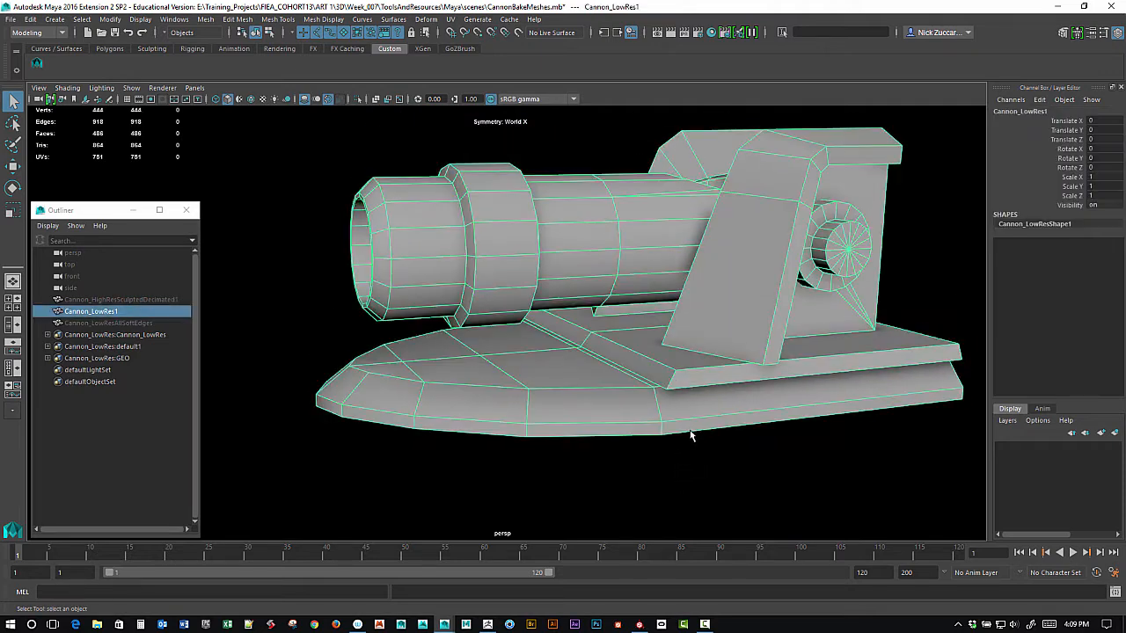
key(F10)
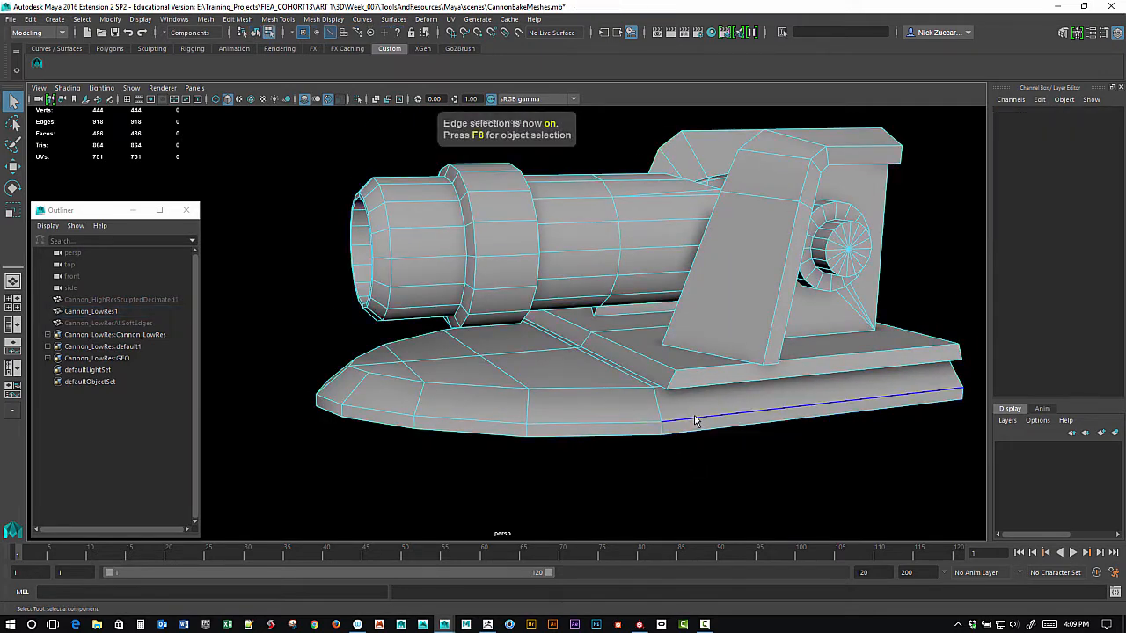
double_click(696, 422)
alt+drag(745, 455, 765, 350)
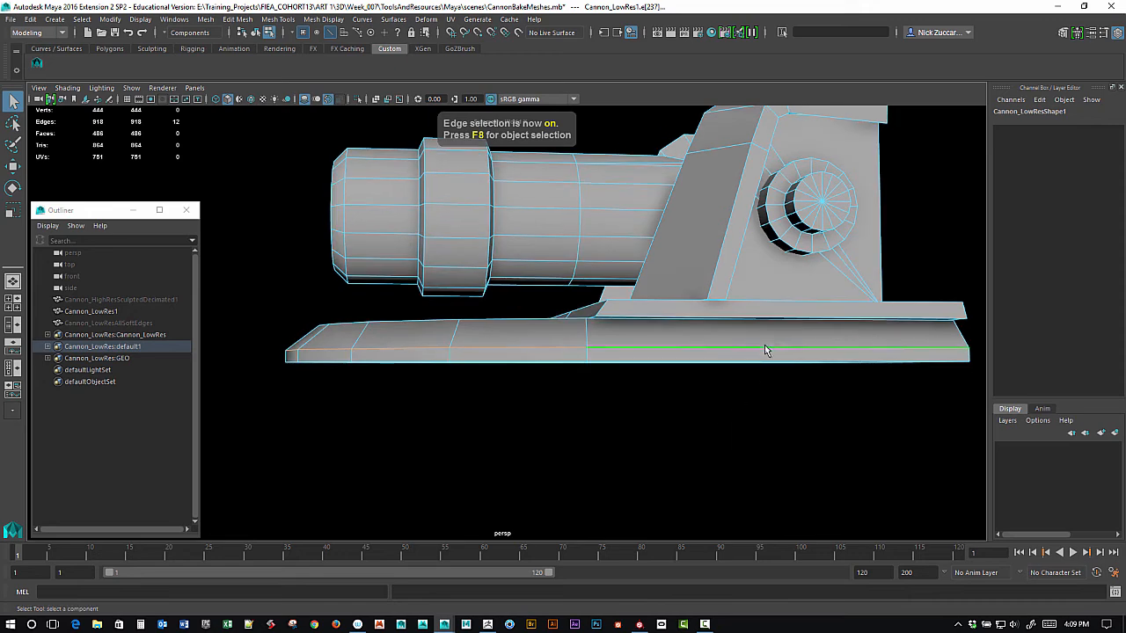
shift+right_drag(766, 350, 889, 350)
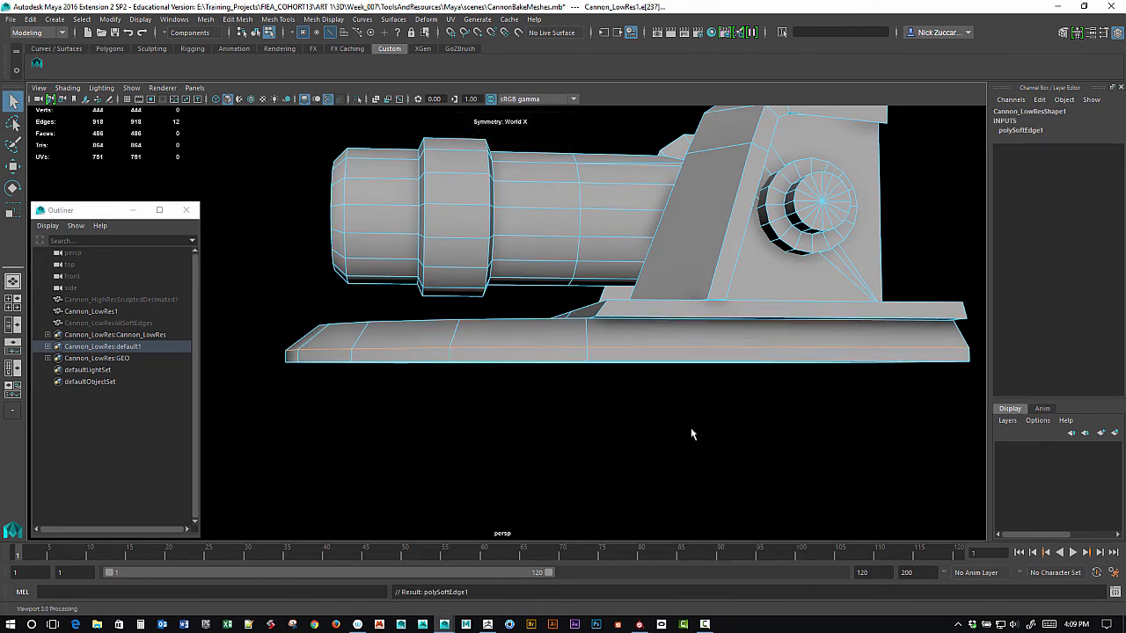
Step: Return to object selection mode, deselect Cannon_LowRes1 and check the shading along its base and barrel
alt+drag(691, 434, 701, 449)
key(F8)
click(682, 452)
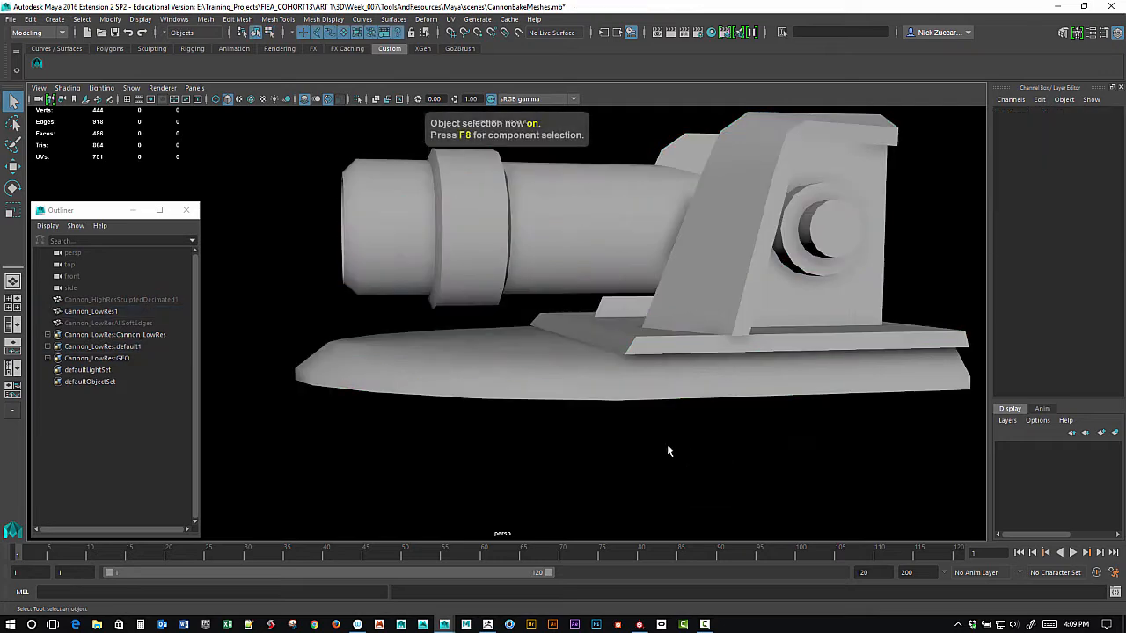
key(ctrl+z)
key(ctrl+z)
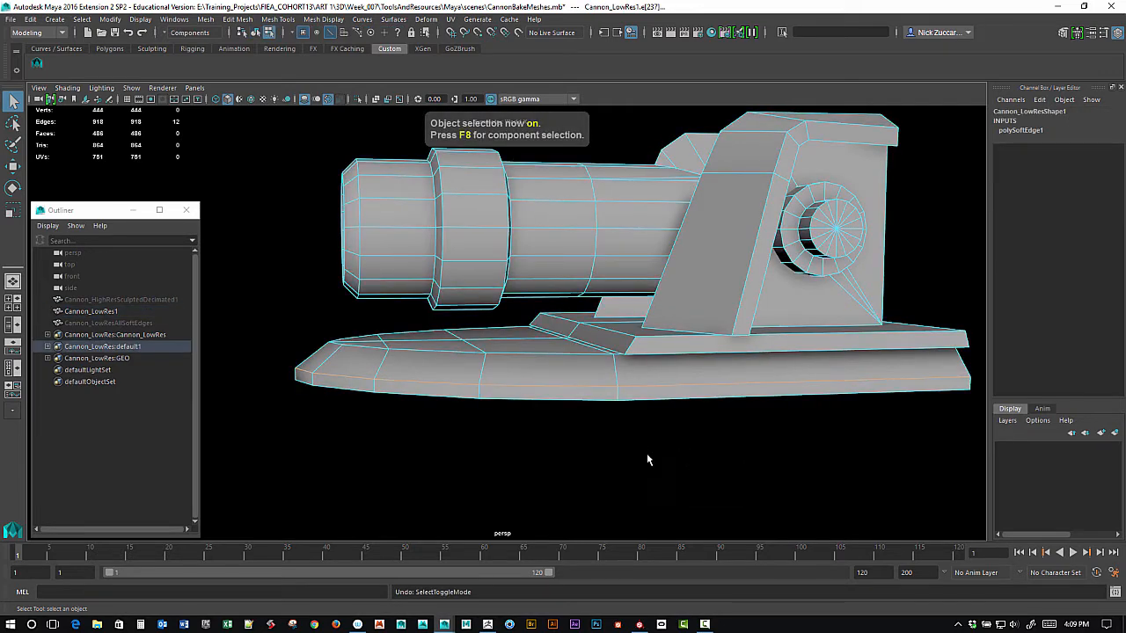
click(653, 461)
alt+drag(681, 467, 674, 456)
key(F8)
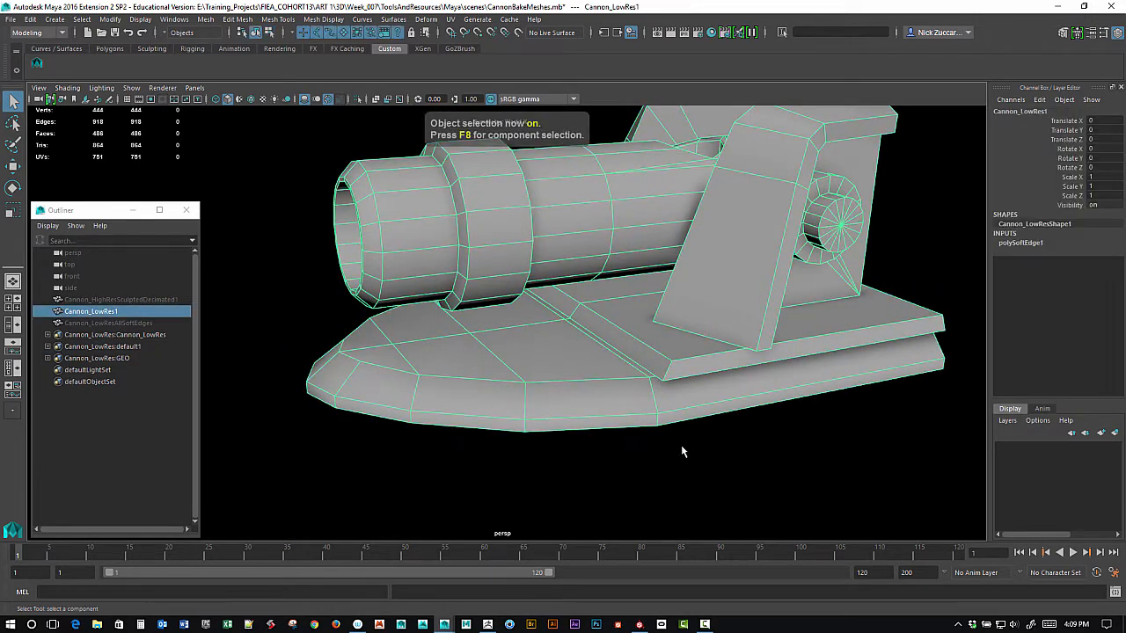
click(684, 449)
alt+right_drag(752, 402, 666, 391)
alt+middle_drag(722, 401, 671, 425)
alt+drag(671, 426, 674, 429)
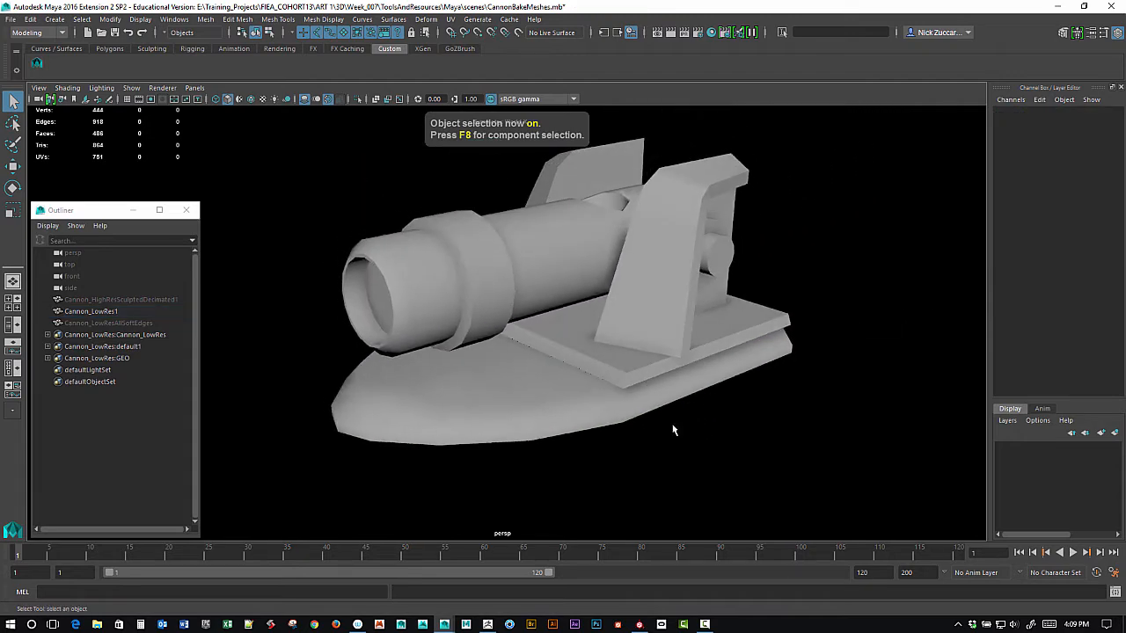
Step: Select Cannon_LowRes1 and review the Export Selection options with file type OBJexport, leaving without exporting
click(657, 411)
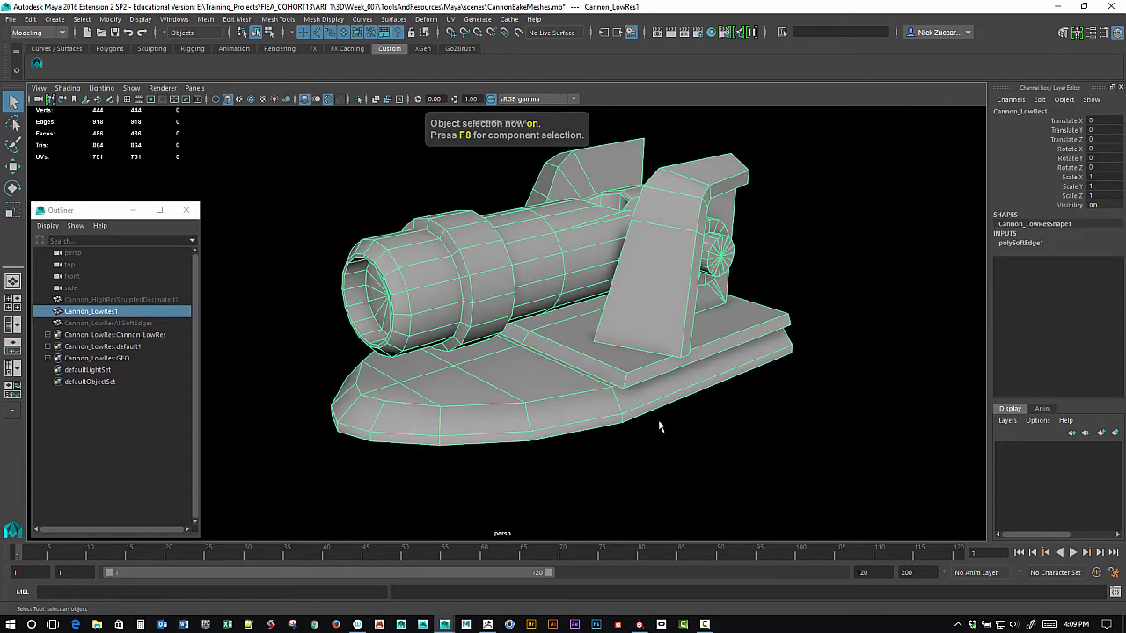
click(9, 19)
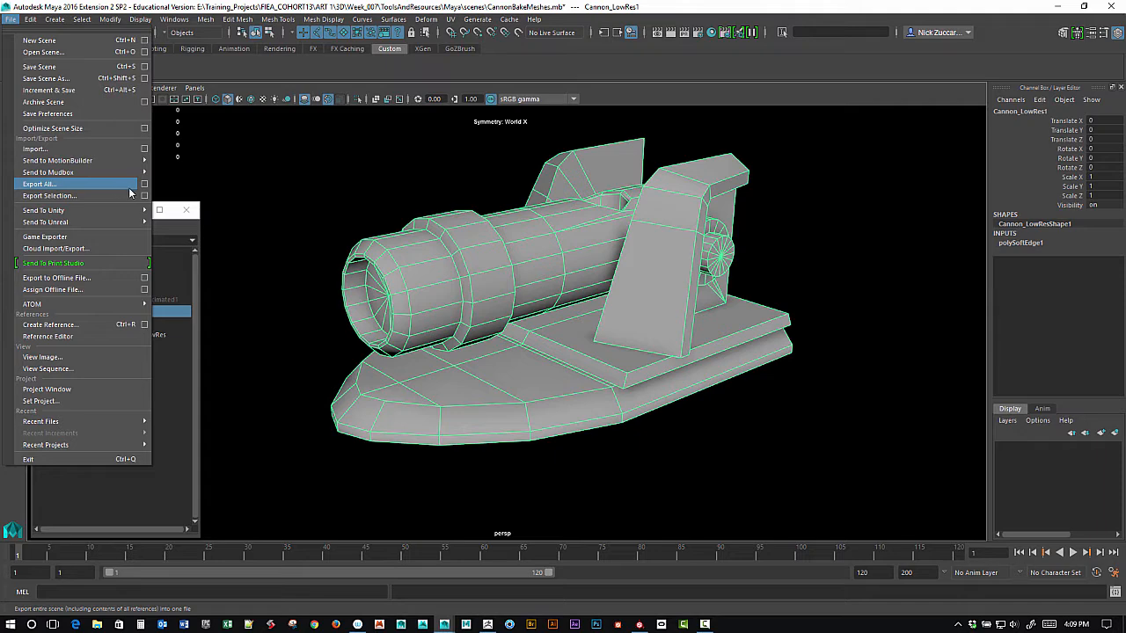
click(144, 195)
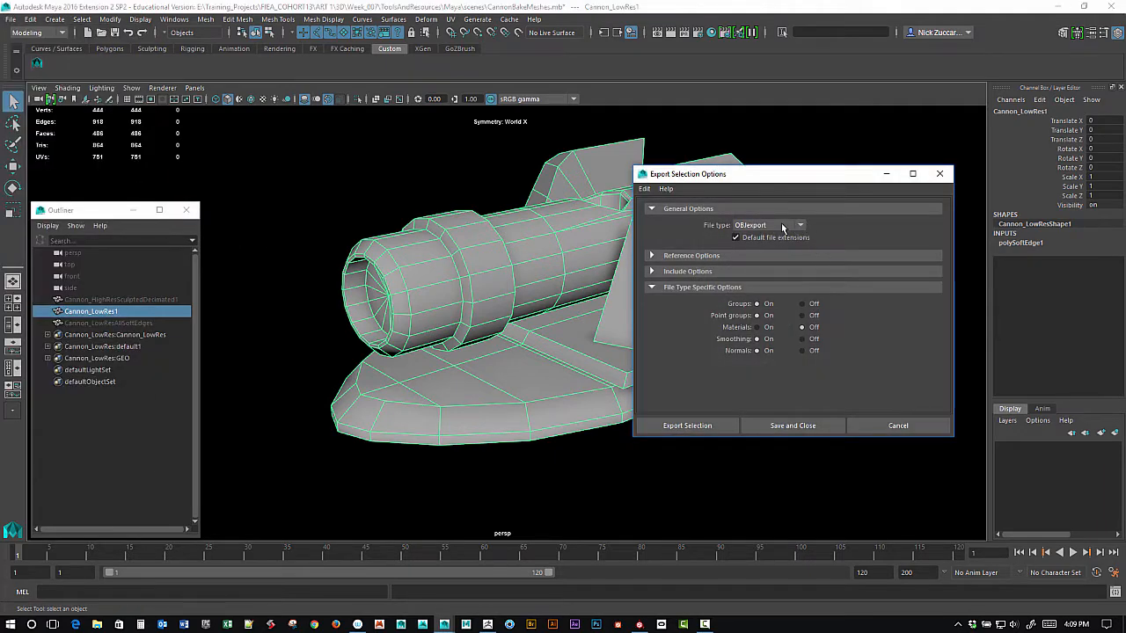
click(781, 225)
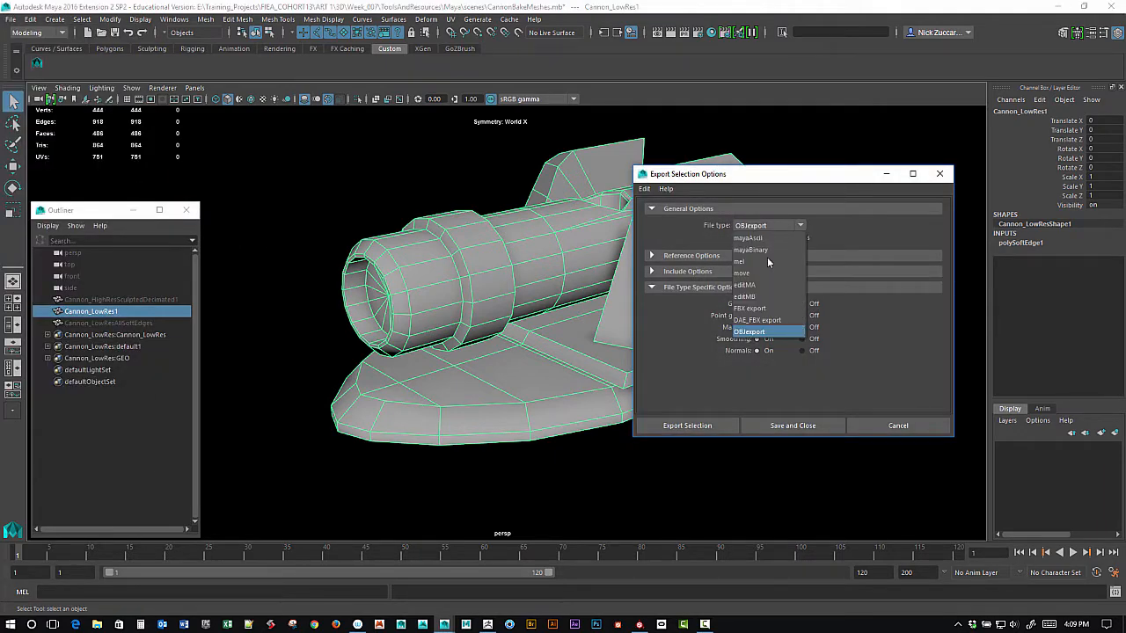
click(750, 331)
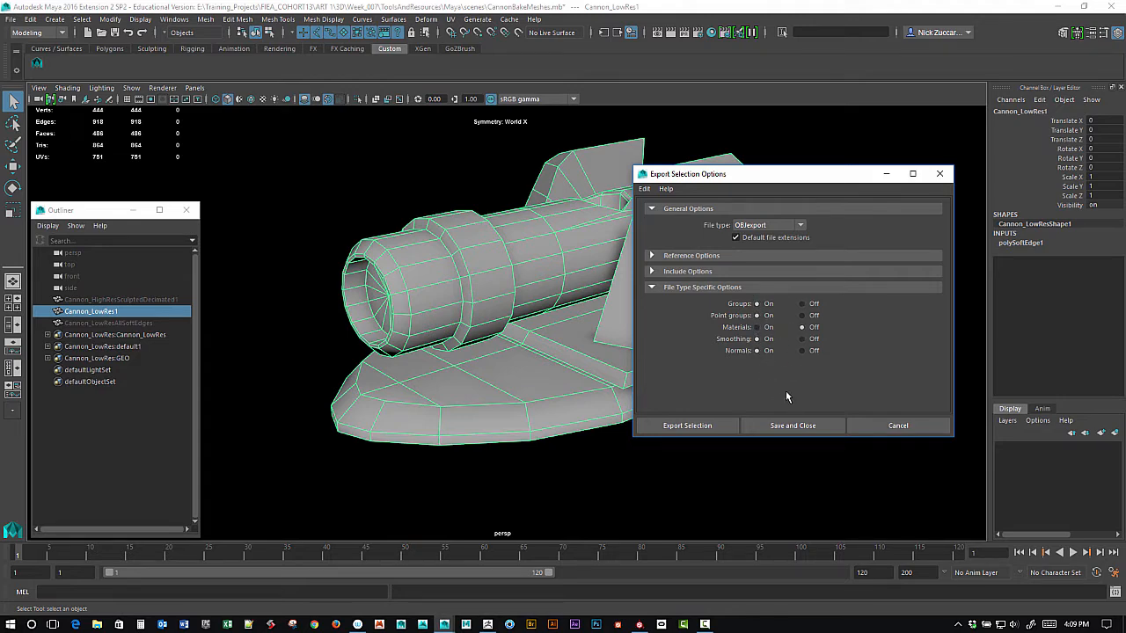
click(724, 427)
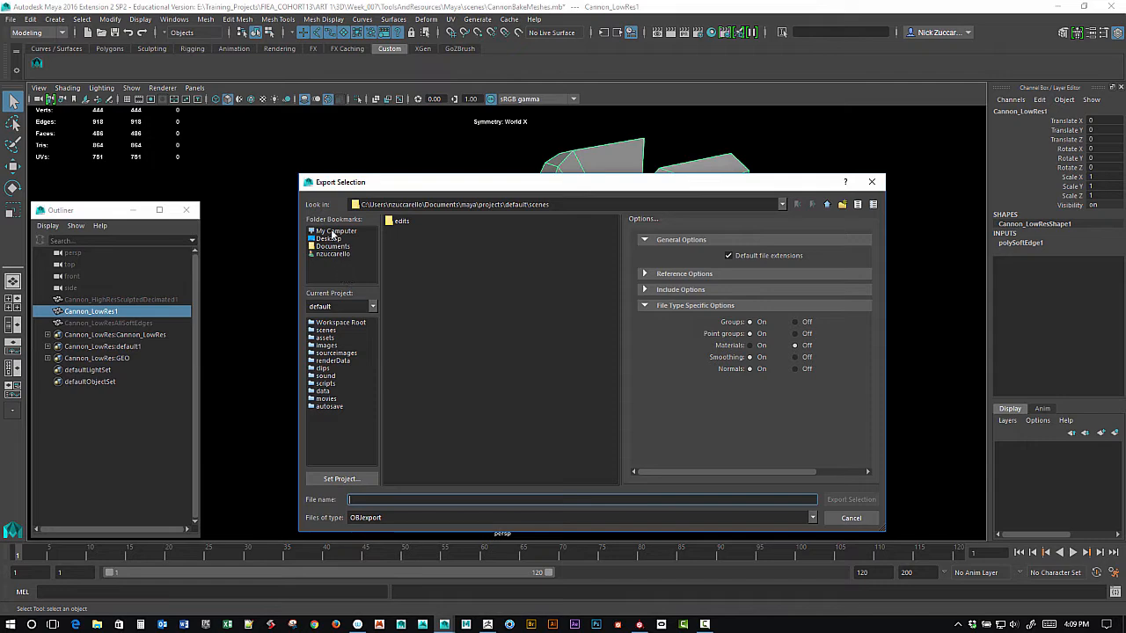
click(851, 517)
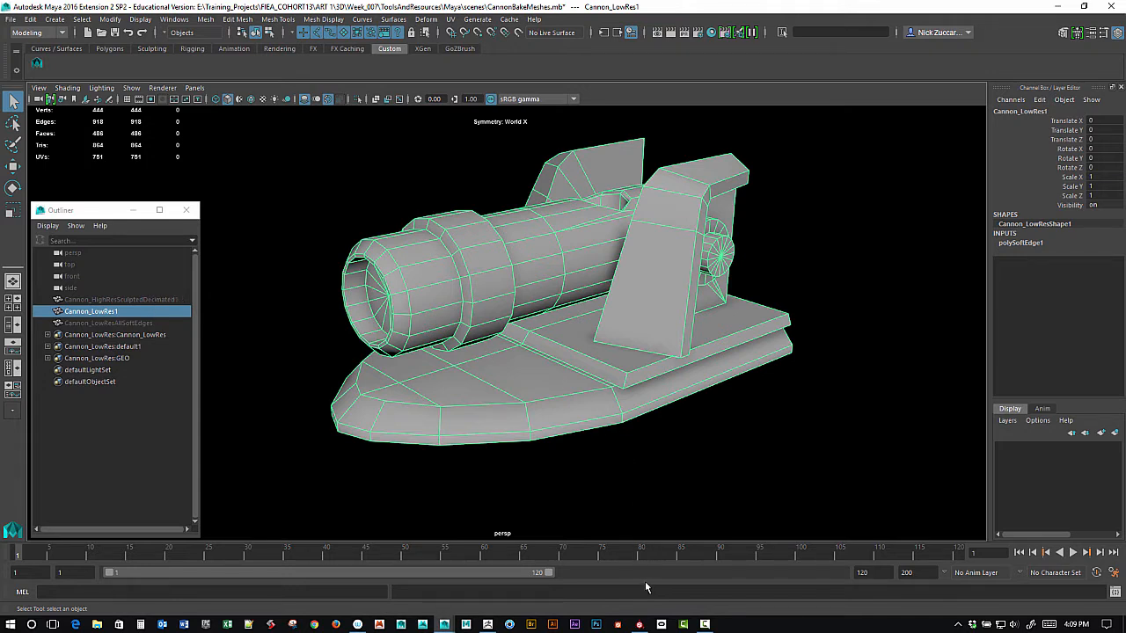
Step: Switch to Substance Painter, dismiss the welcome window and start a new project
click(639, 623)
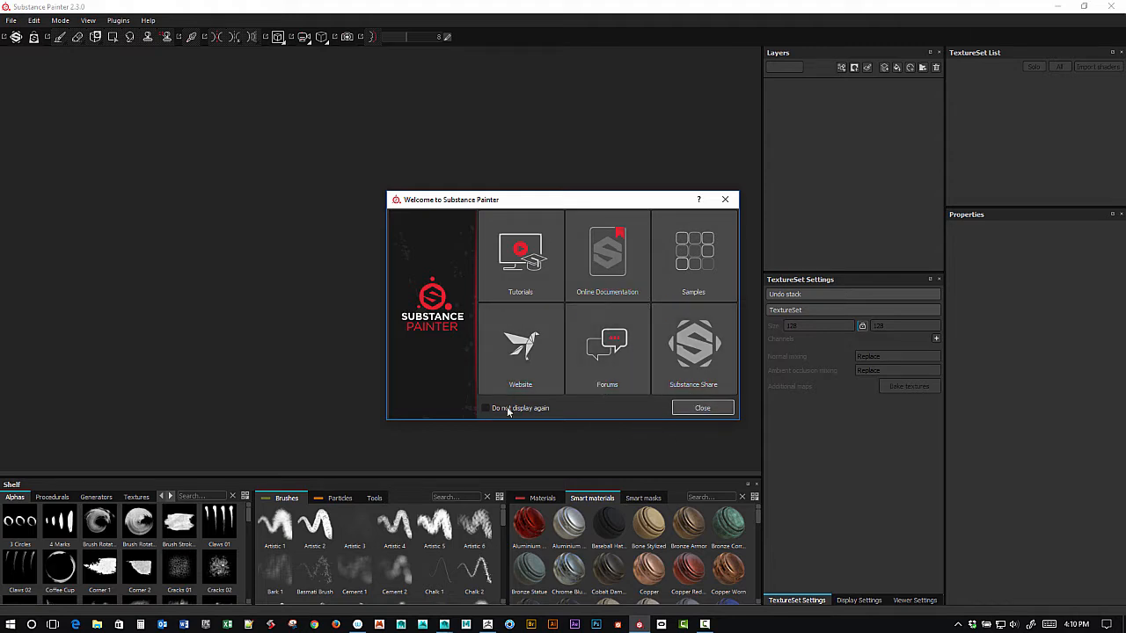
click(695, 409)
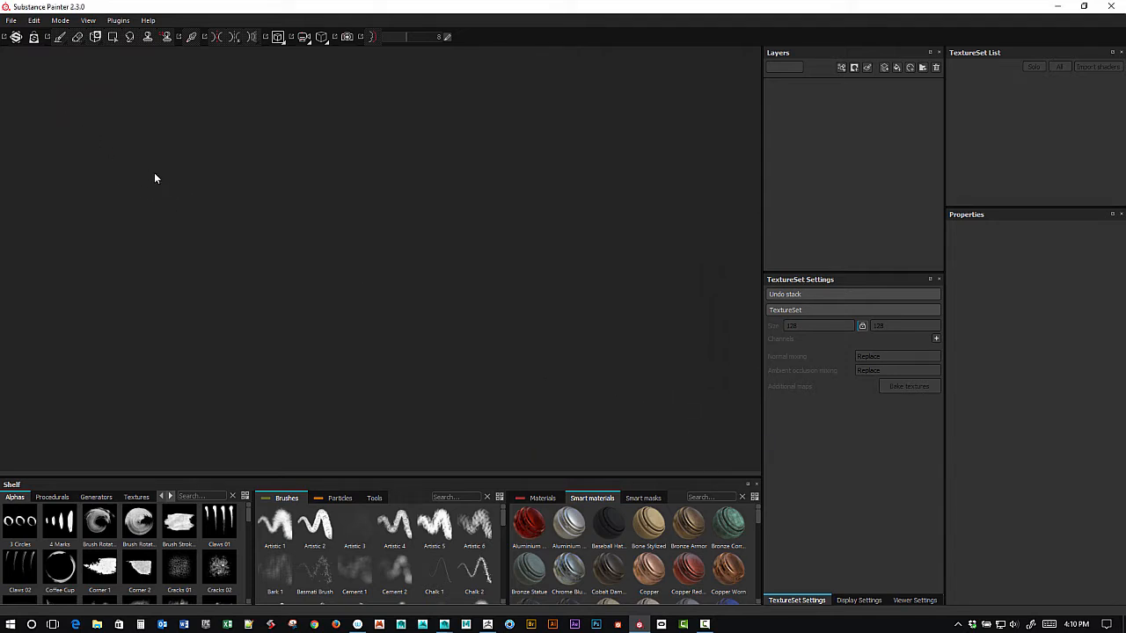
click(14, 21)
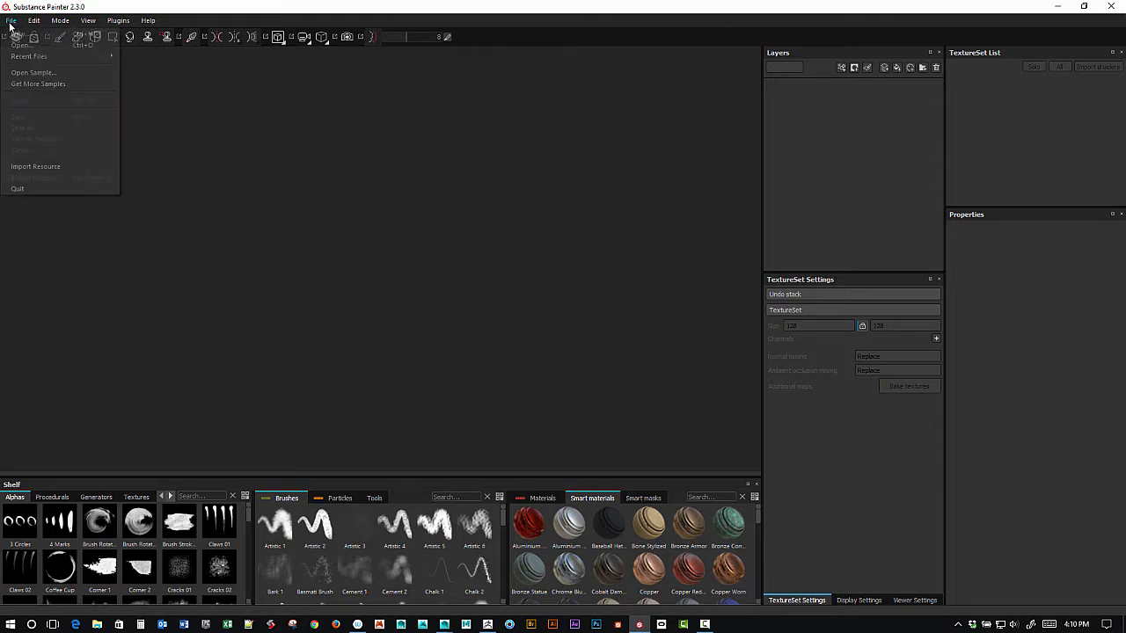
click(35, 41)
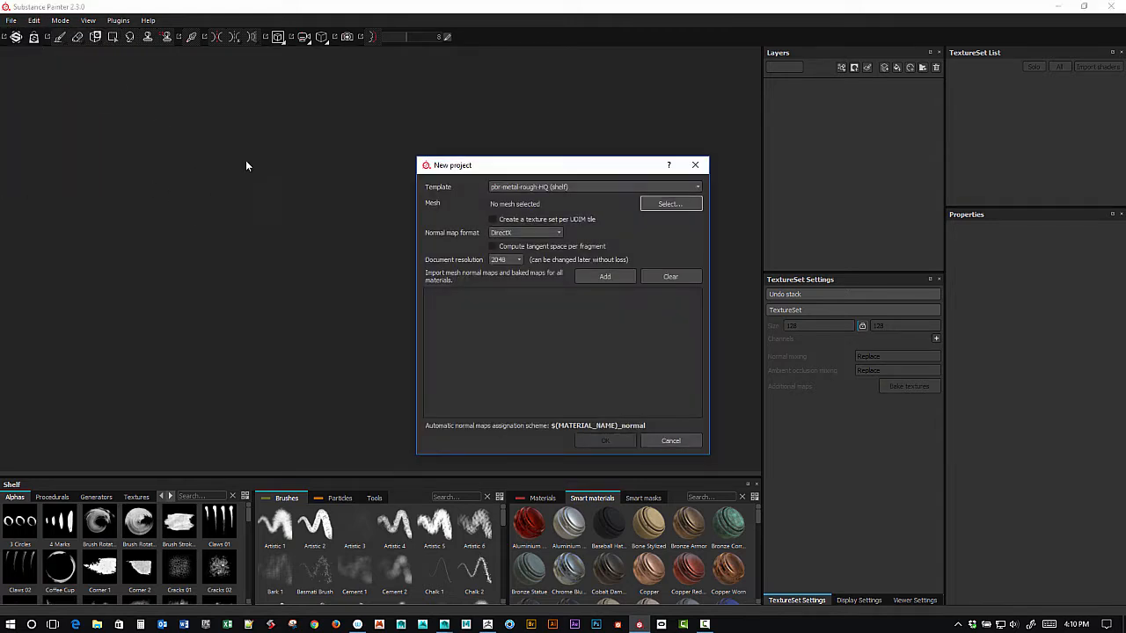
Step: Configure the new project with the pbr-metal-rough-HQ template, DirectX normal map format and 2048 document resolution
click(567, 188)
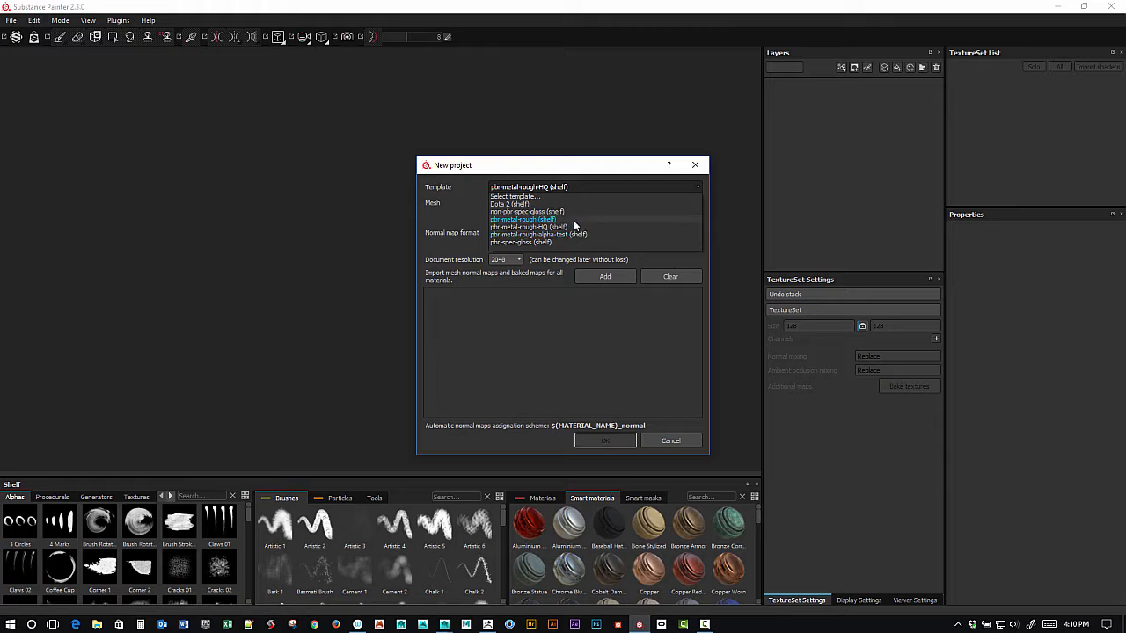
click(575, 230)
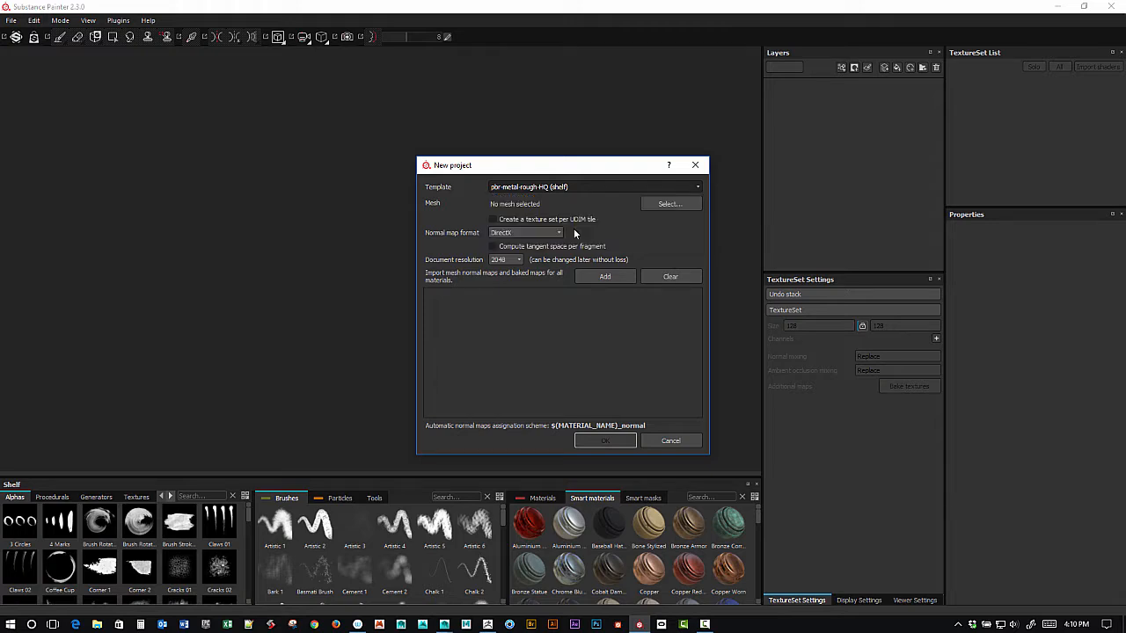
click(512, 246)
click(539, 234)
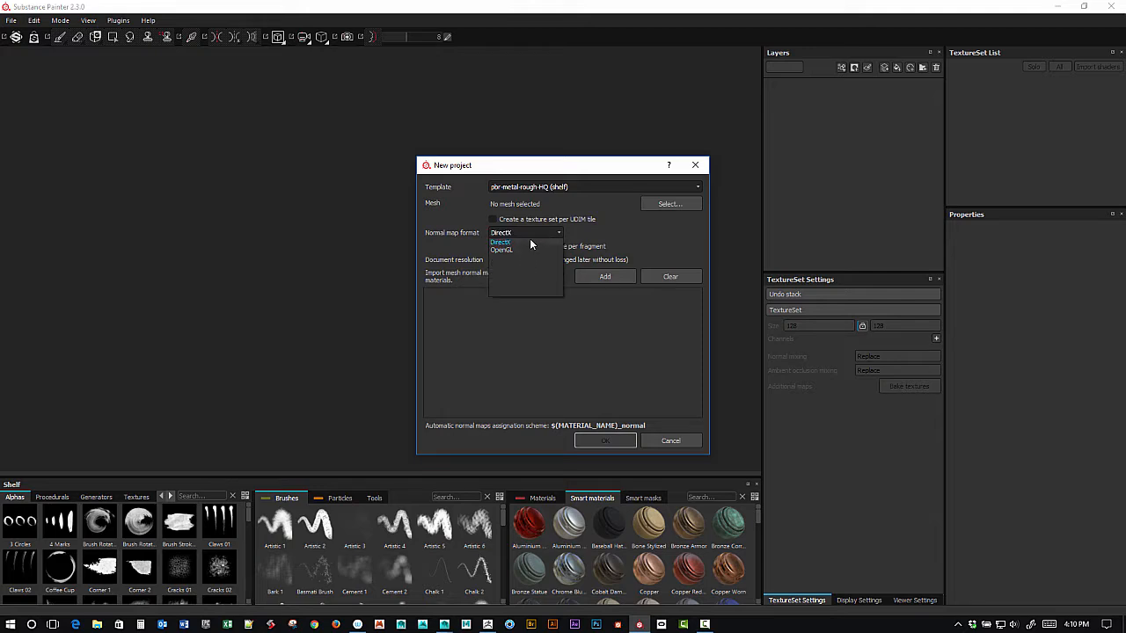
click(530, 242)
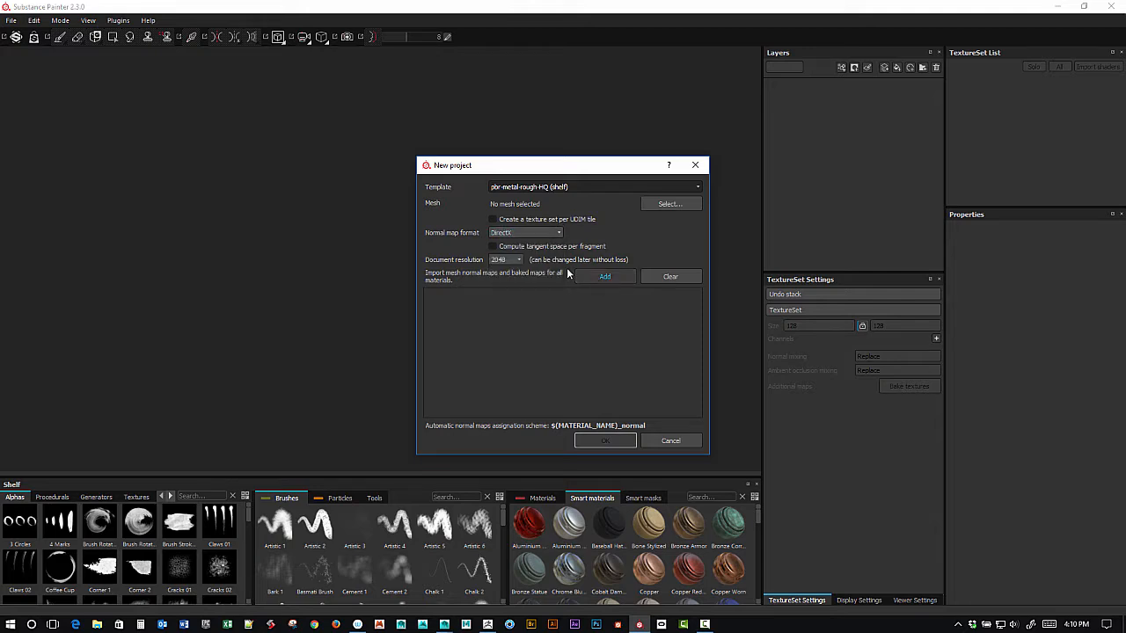
click(514, 264)
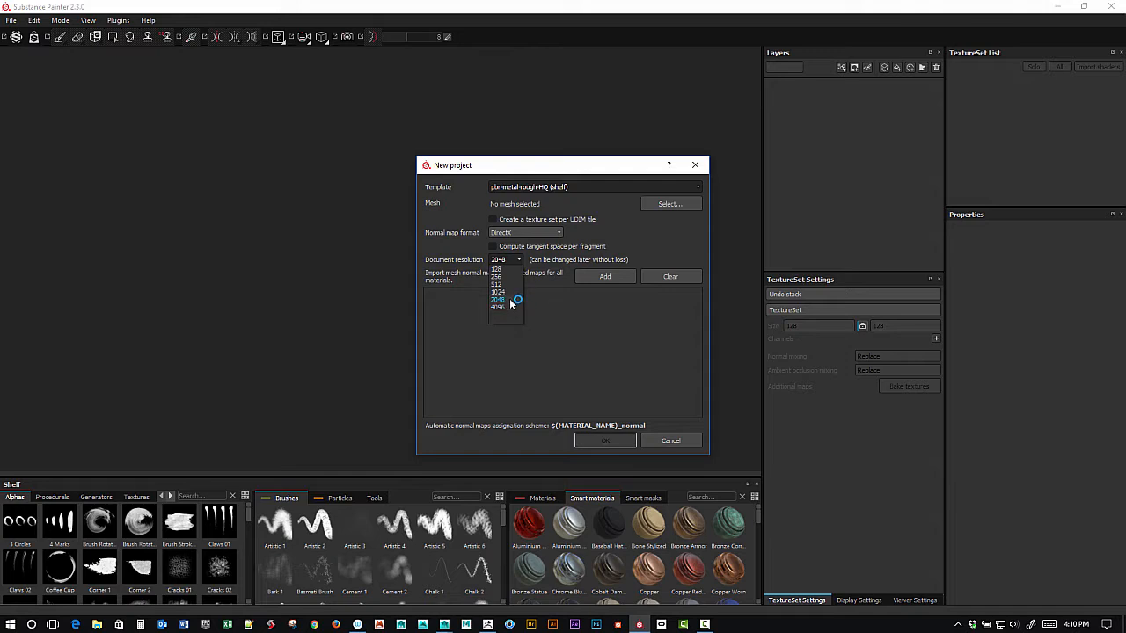
click(509, 299)
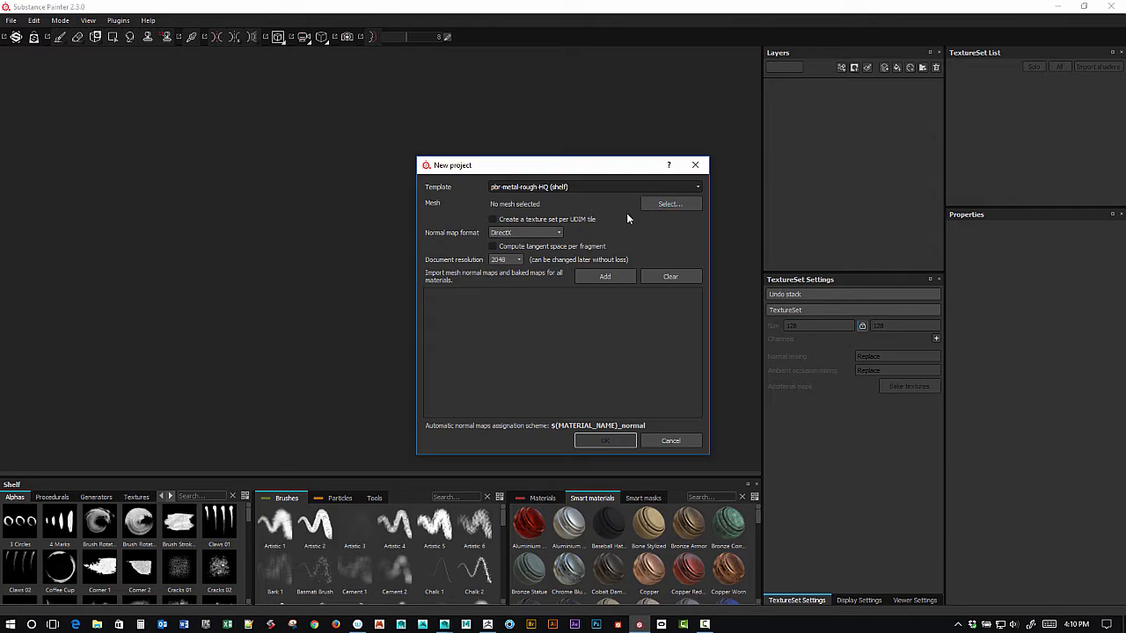
Step: Choose Cannon_LowResAllSoftEdges.obj from the OBJ folder as the project mesh and create the project
click(673, 209)
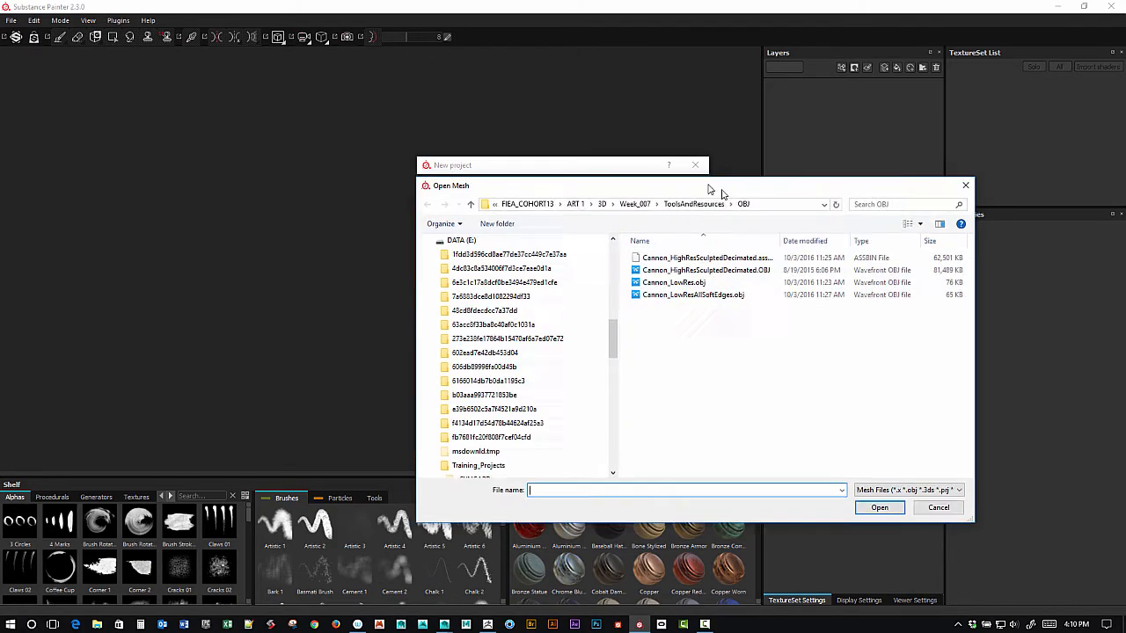
drag(712, 184, 591, 161)
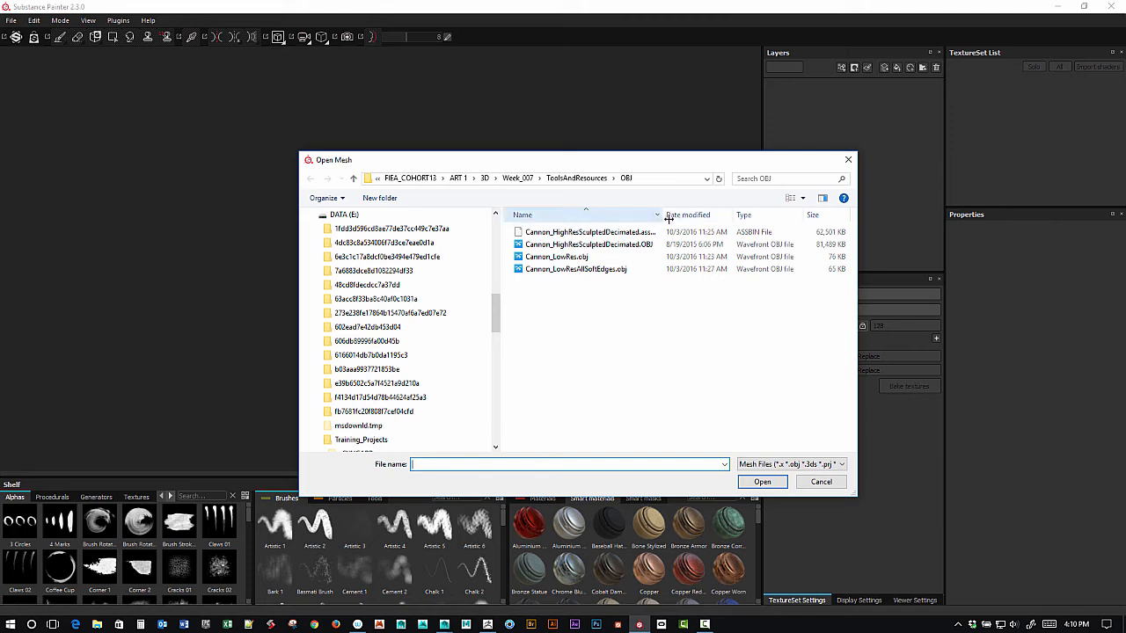
drag(669, 218, 715, 218)
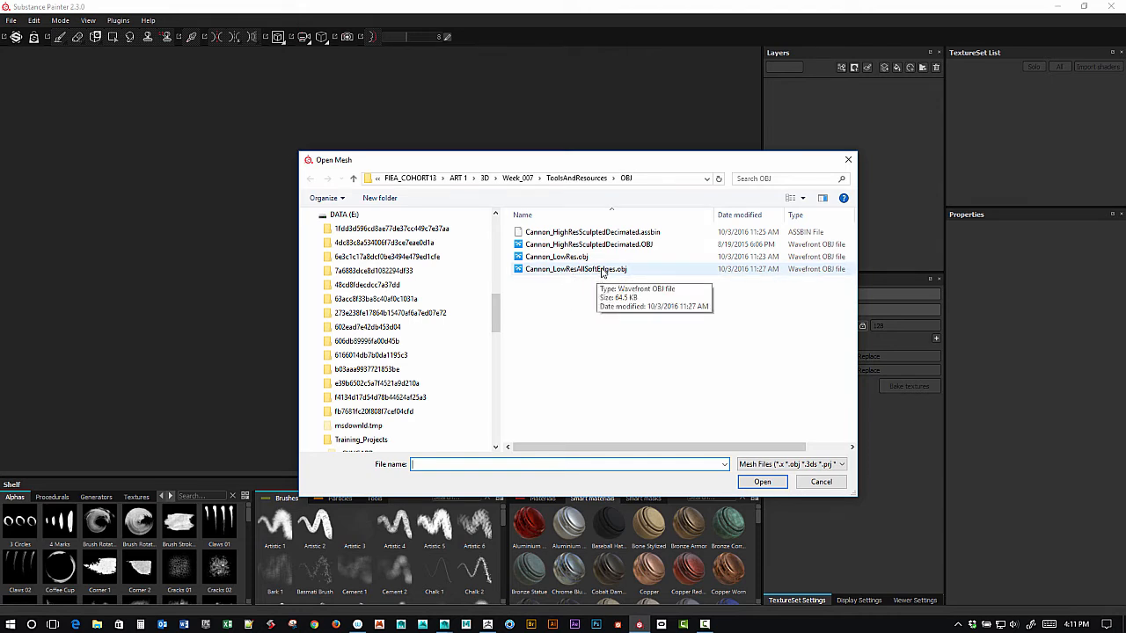
click(602, 274)
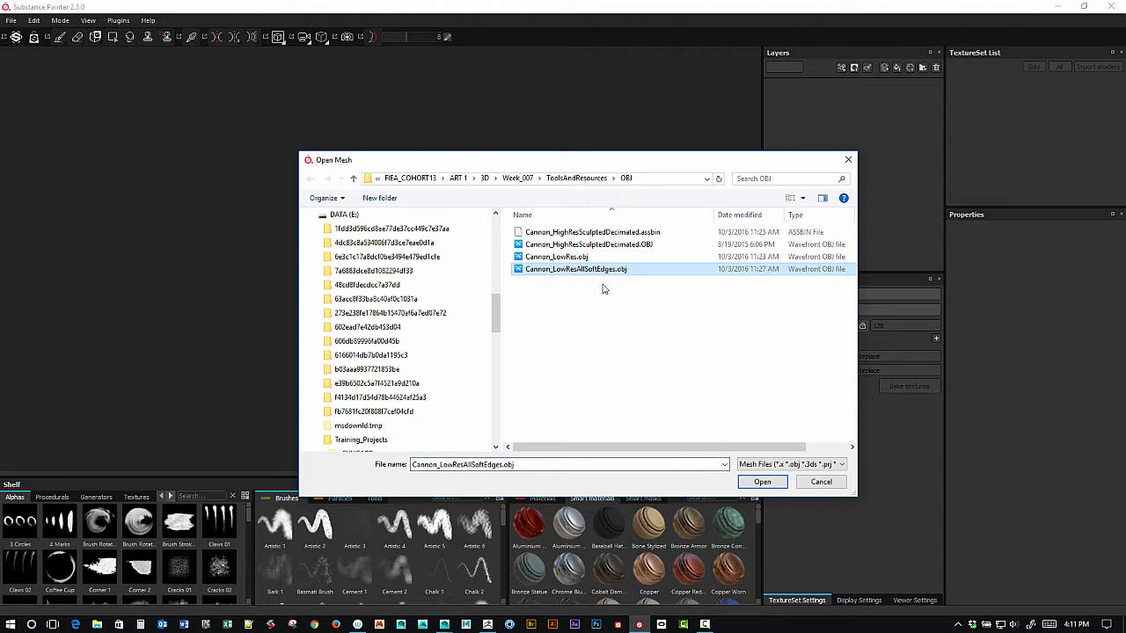
click(755, 485)
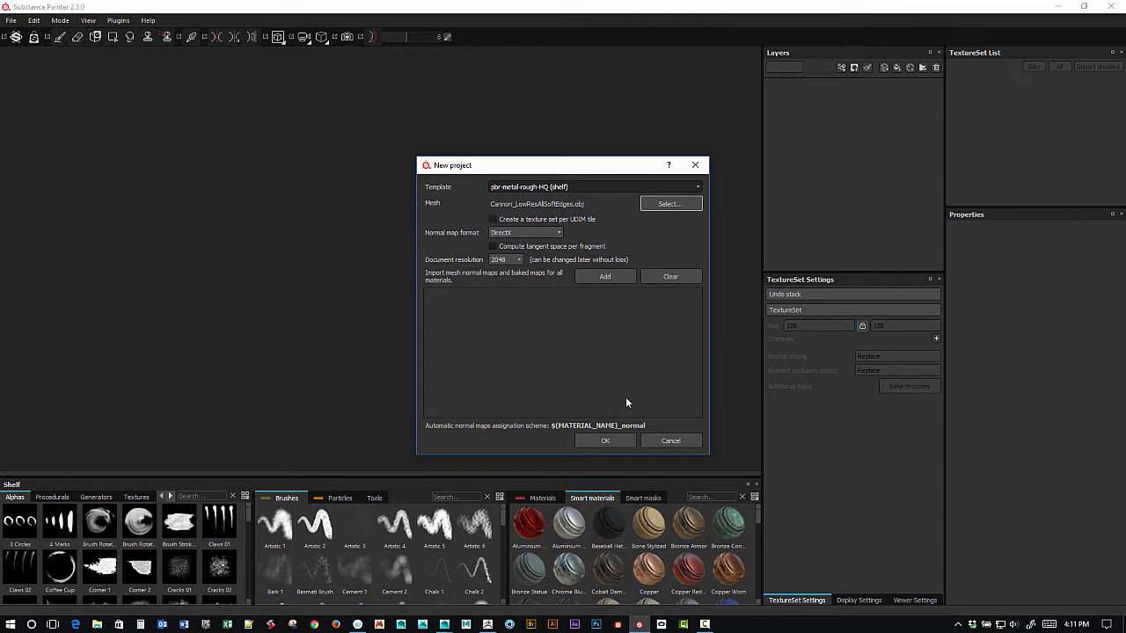
click(603, 440)
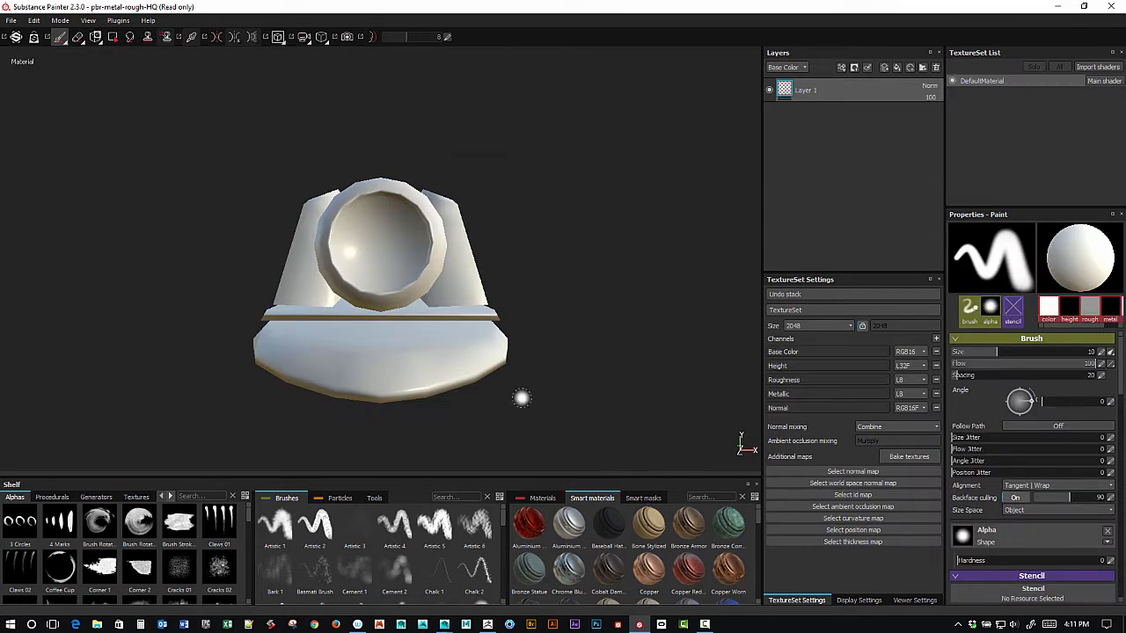
Step: Set the viewer's environment opacity to 100 and environment blur to 0
mouse_move(628, 314)
alt+mouse_down()
mouse_move(548, 344)
mouse_move(528, 339)
mouse_move(567, 319)
mouse_move(574, 330)
mouse_move(570, 300)
alt+mouse_up()
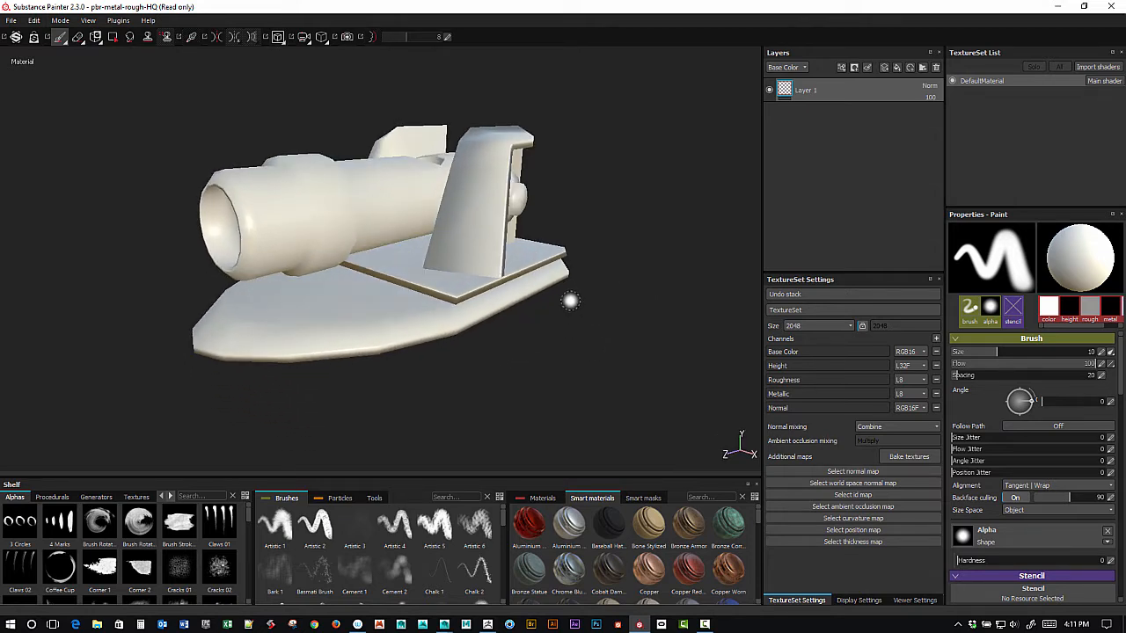
click(913, 600)
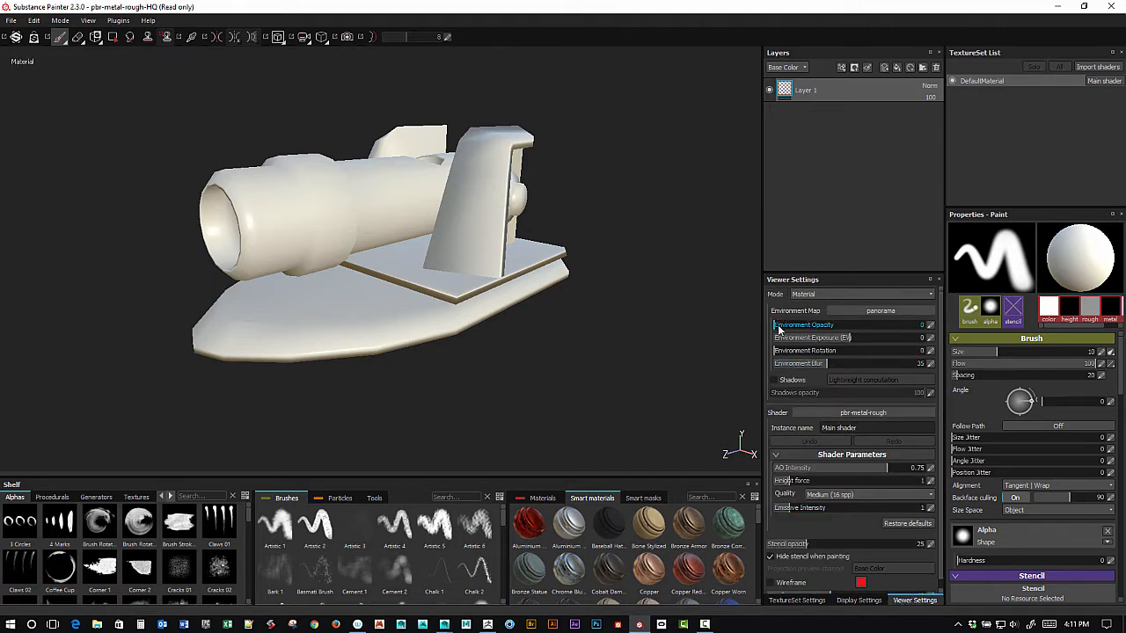
drag(784, 323, 931, 329)
drag(827, 364, 774, 364)
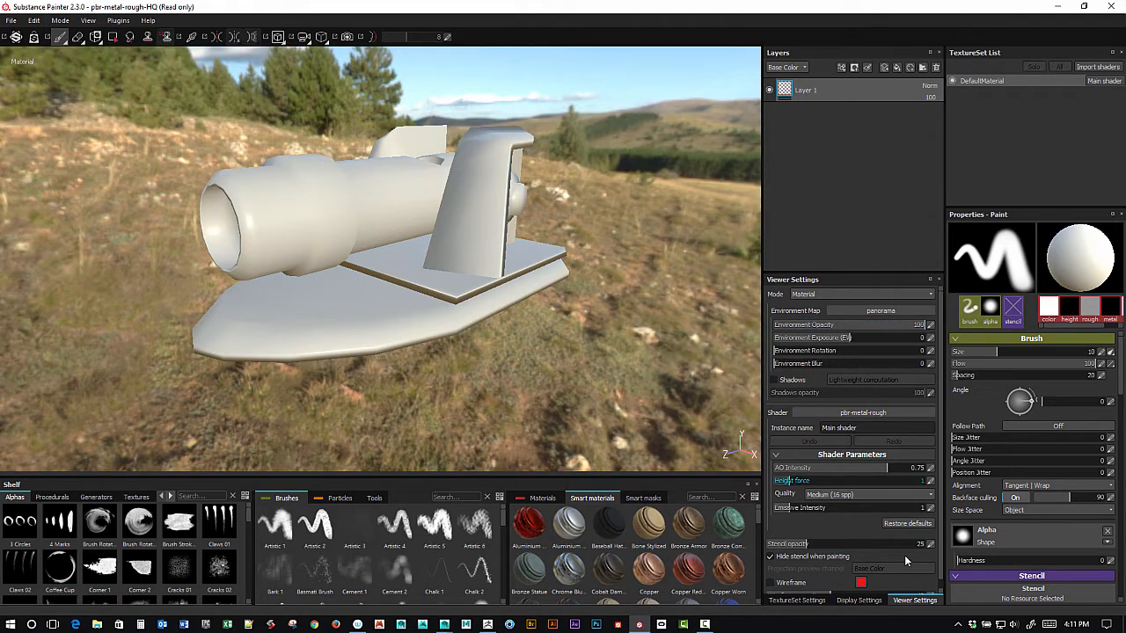
Step: Rotate the environment lighting around the cannon to an environment rotation of 13
shift+right_drag(637, 346, 528, 346)
shift+right_drag(503, 307, 743, 357)
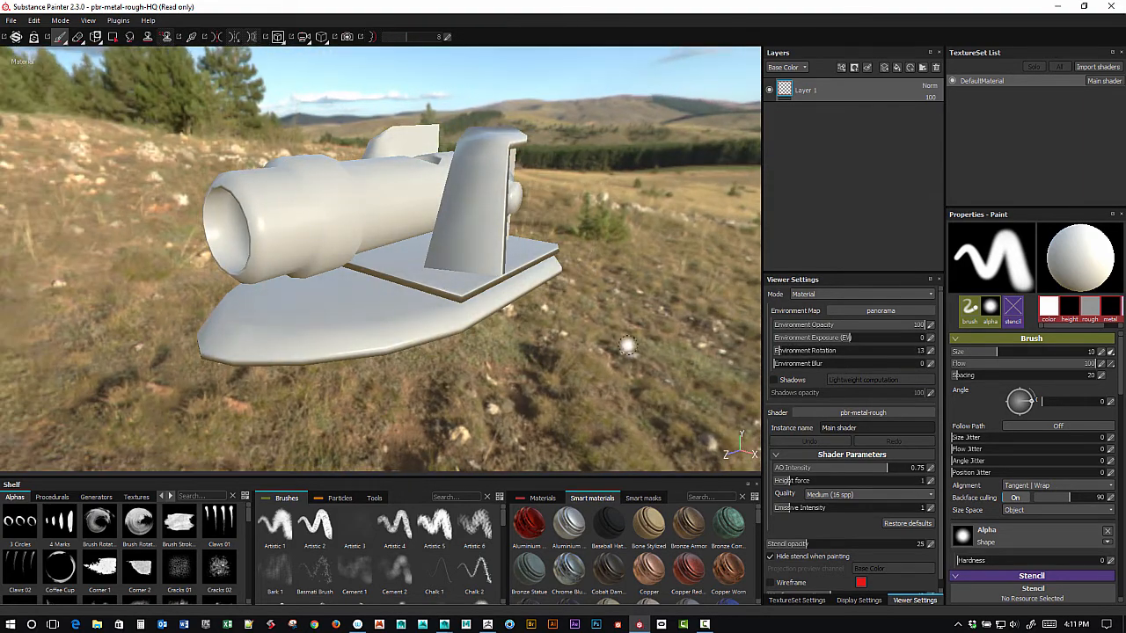
alt+drag(621, 352, 607, 366)
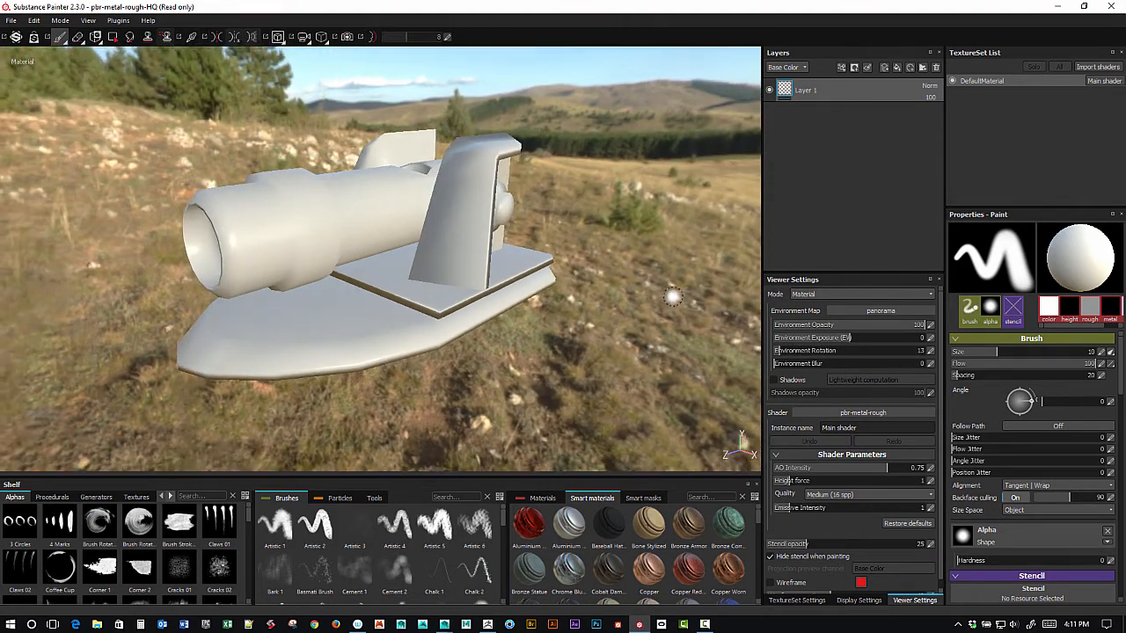
Step: Try a lower environment opacity, restore it to 100, and set the environment blur to 38
click(815, 328)
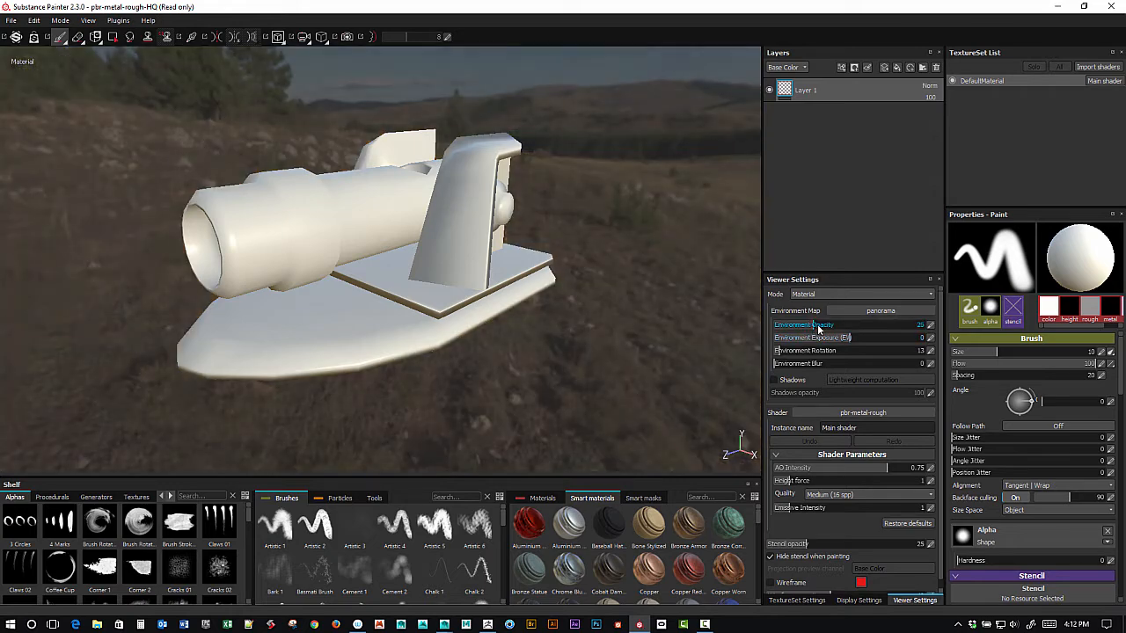
drag(820, 325, 939, 333)
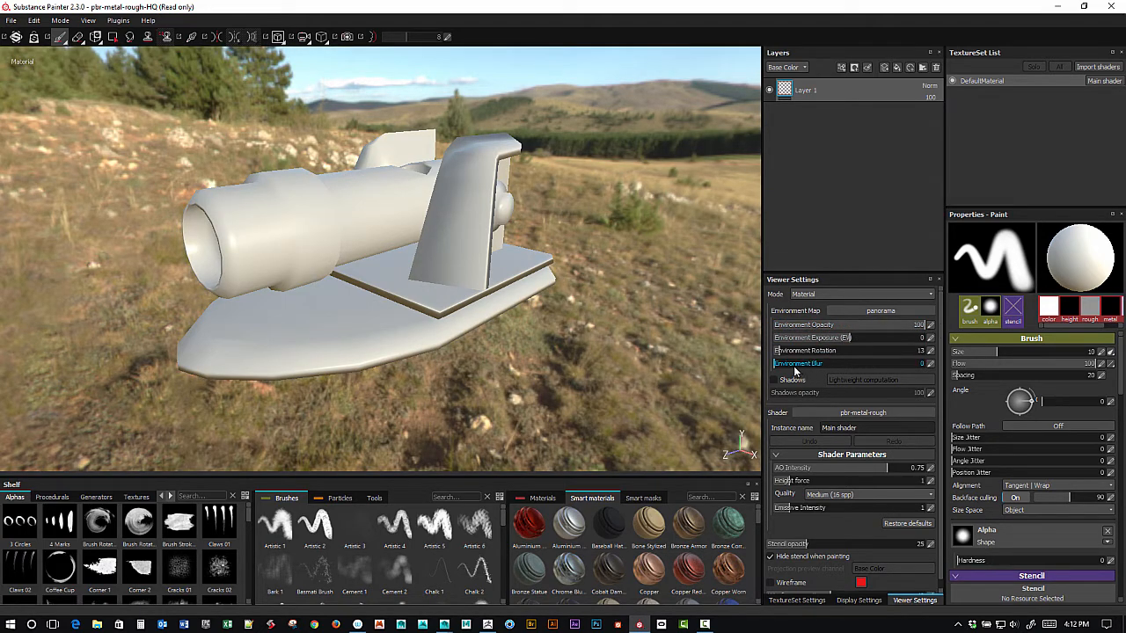
drag(774, 363, 832, 363)
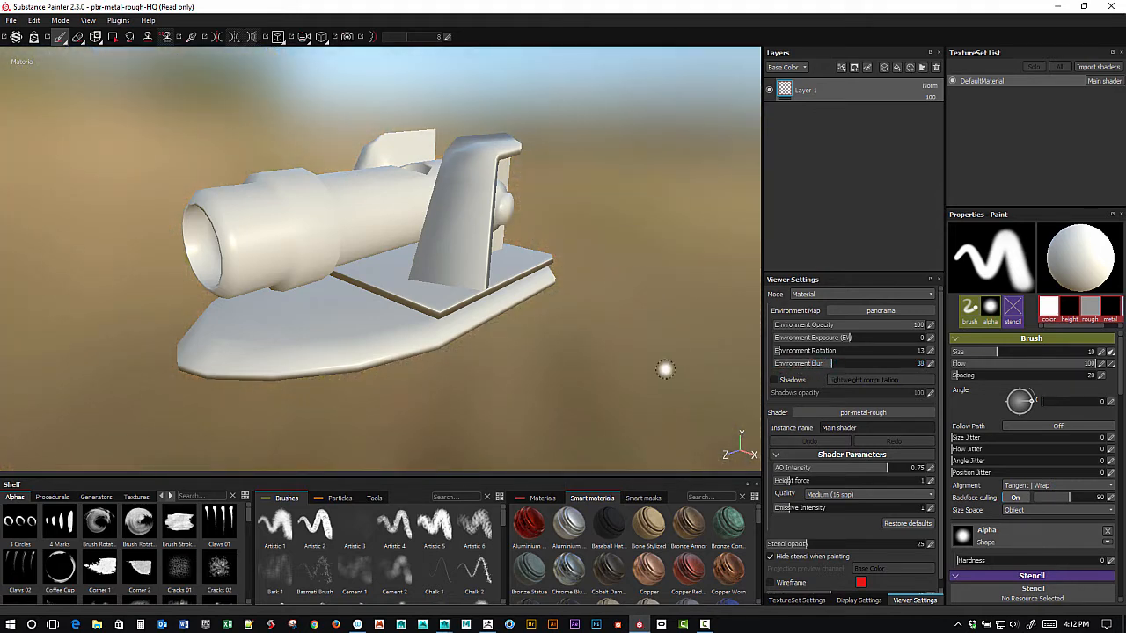
Step: Rotate the environment lighting to an environment rotation of 338 and set the environment opacity to 44
mouse_move(604, 341)
alt+mouse_down()
mouse_move(440, 351)
mouse_move(586, 326)
mouse_move(603, 352)
mouse_move(575, 339)
mouse_move(598, 352)
alt+mouse_up()
shift+right_drag(598, 352, 597, 379)
alt+drag(597, 379, 587, 345)
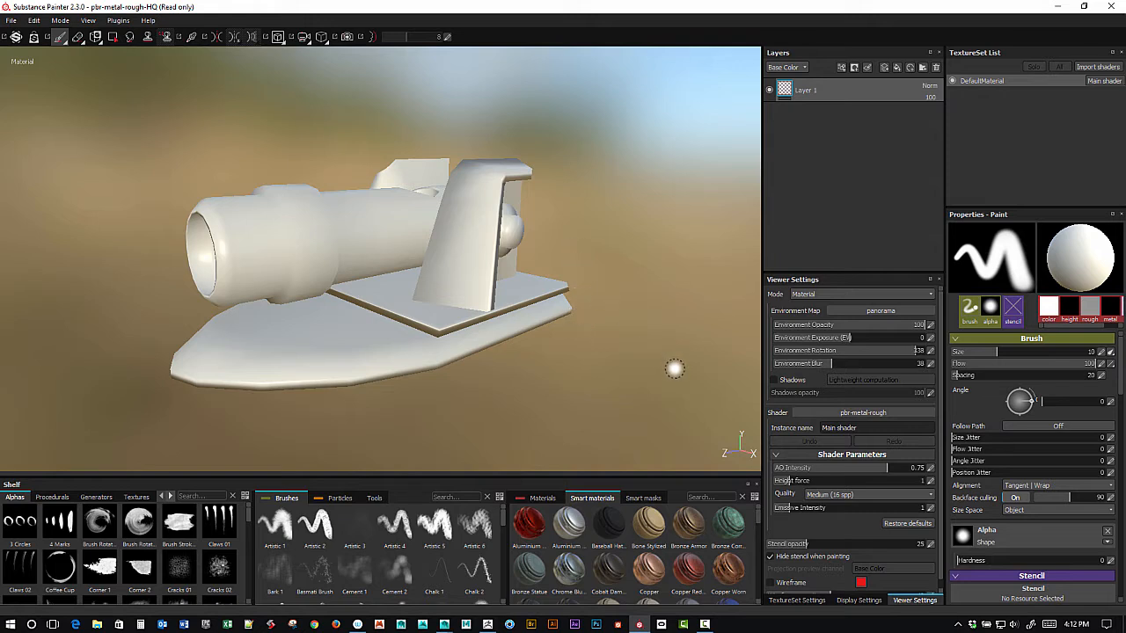
click(794, 380)
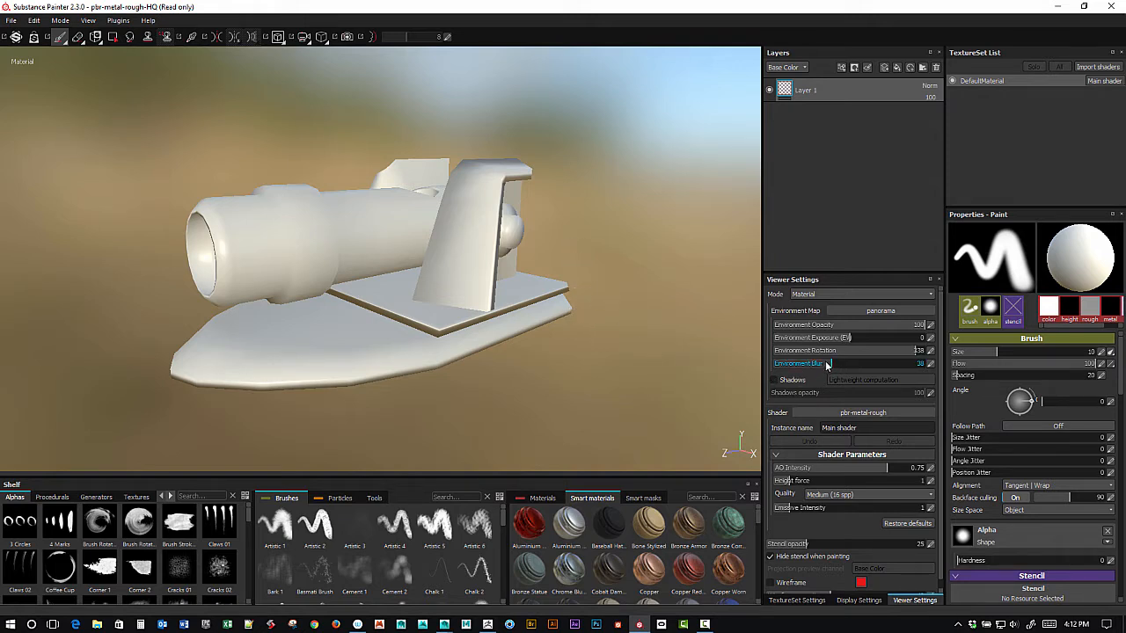
drag(901, 325, 839, 327)
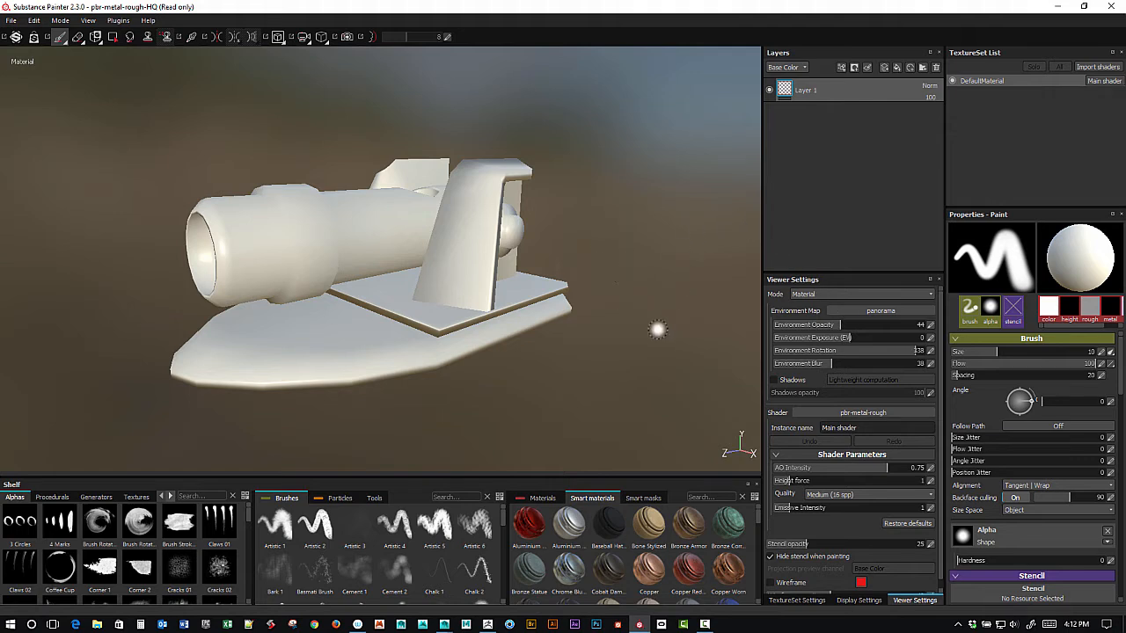
alt+drag(653, 352, 660, 335)
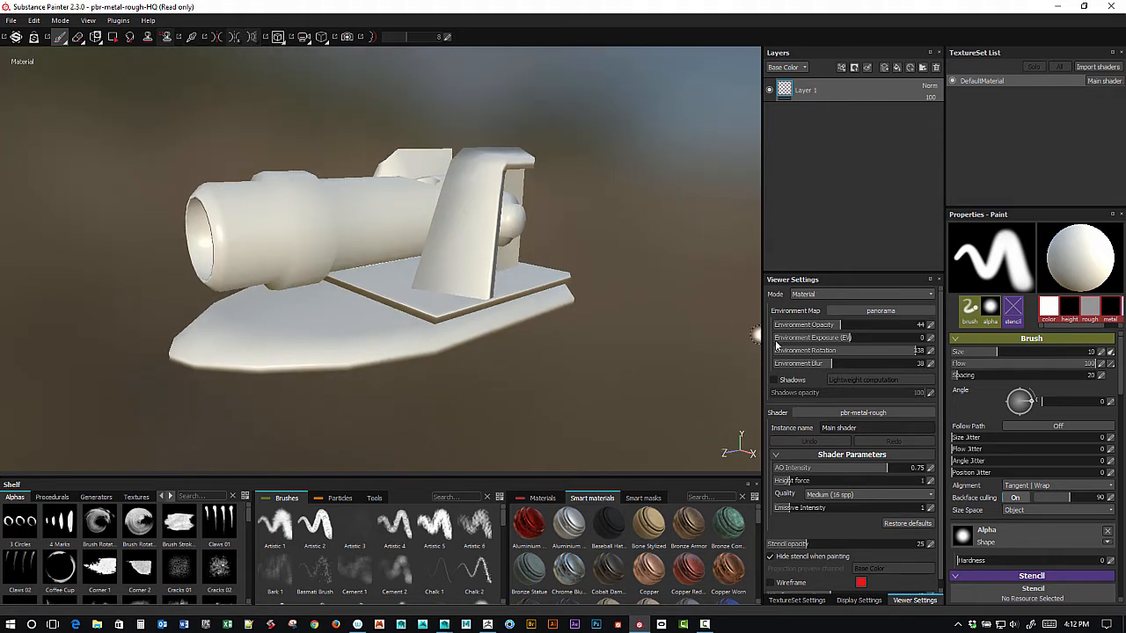
Step: Enable shadows in the viewer and set their computation to Intensive computation
click(775, 381)
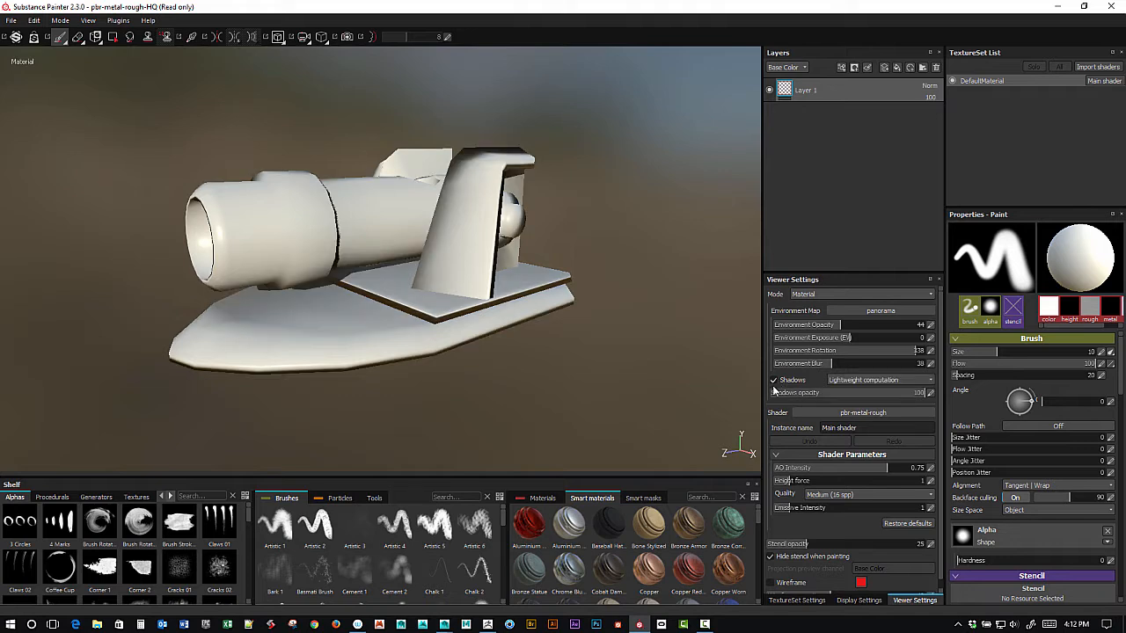
click(865, 383)
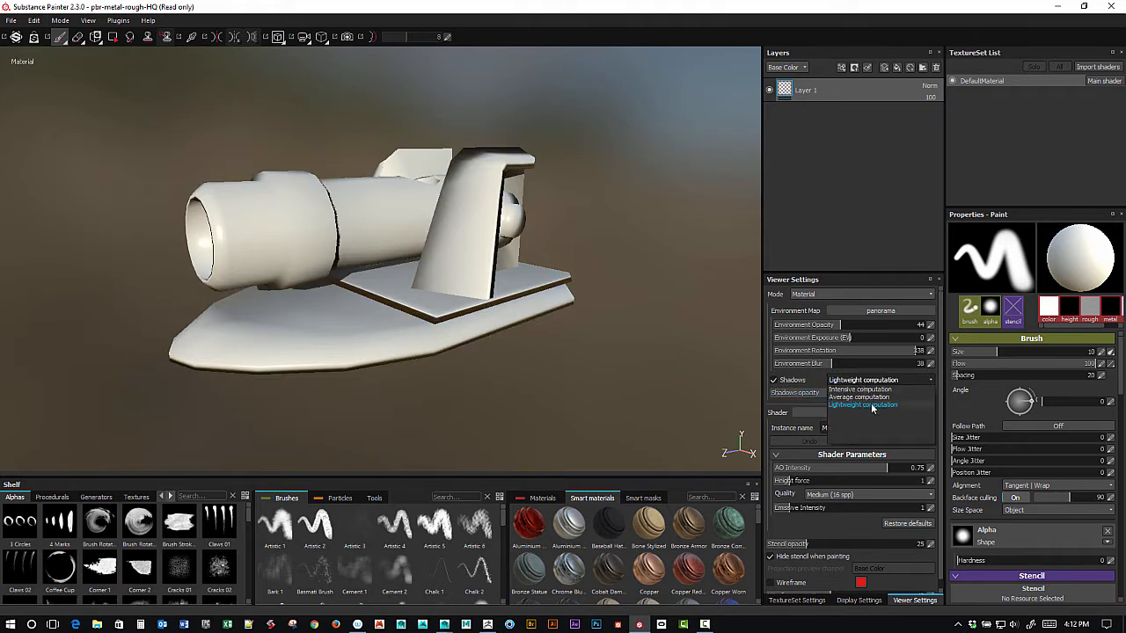
click(873, 406)
alt+drag(664, 389, 888, 386)
click(909, 380)
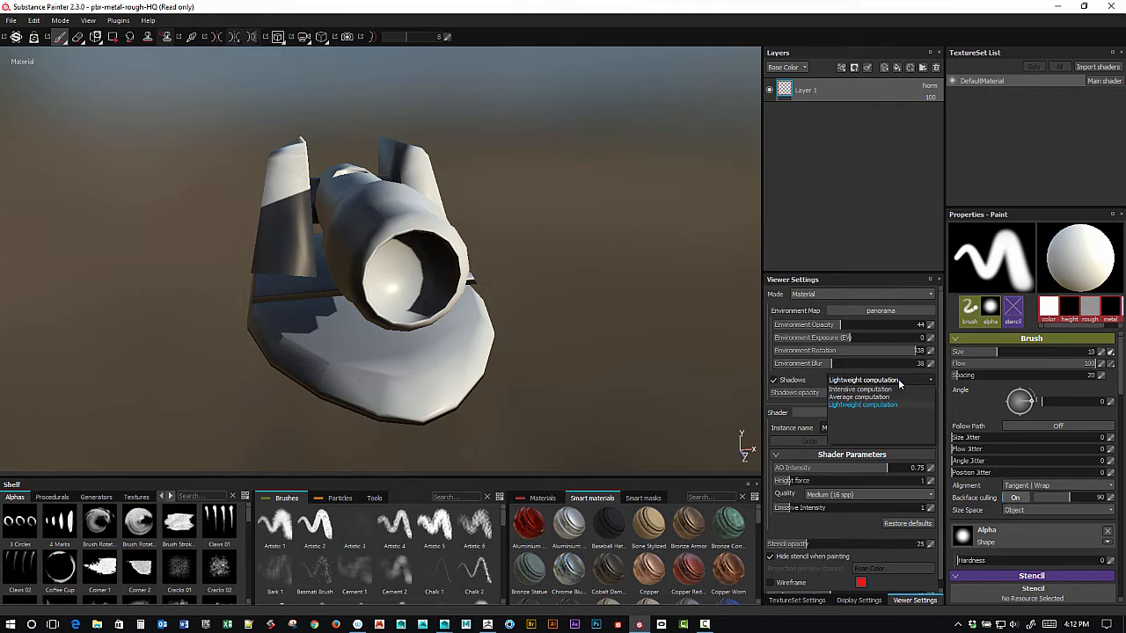
click(887, 390)
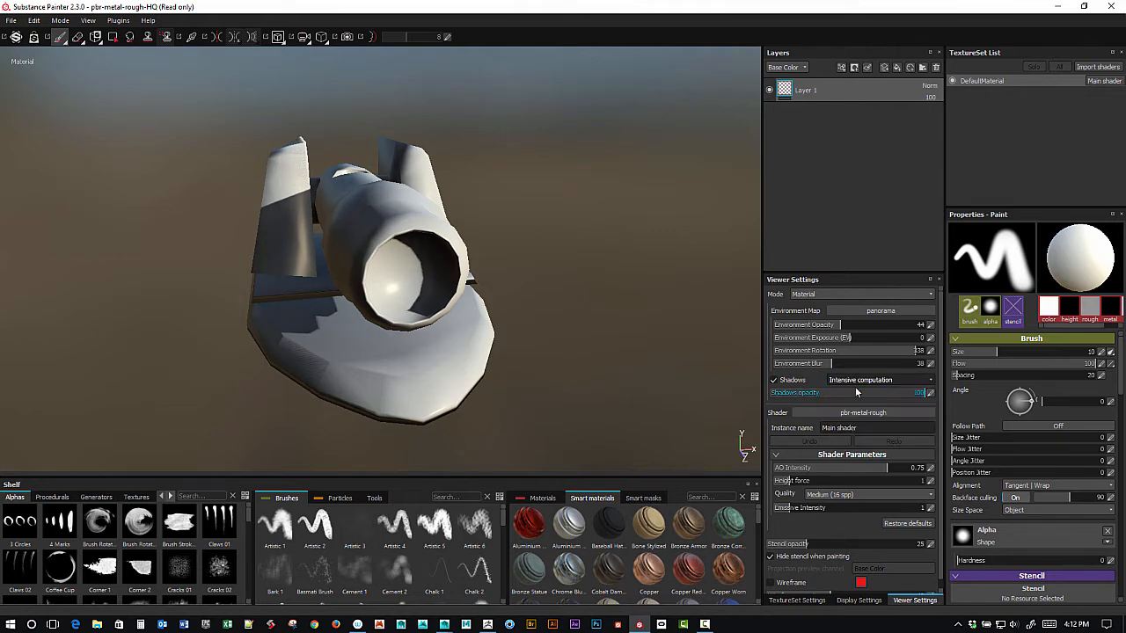
Step: Rotate the lighting around the cannon to an environment rotation of 342 and set the shadows opacity to 100
alt+drag(649, 363, 561, 379)
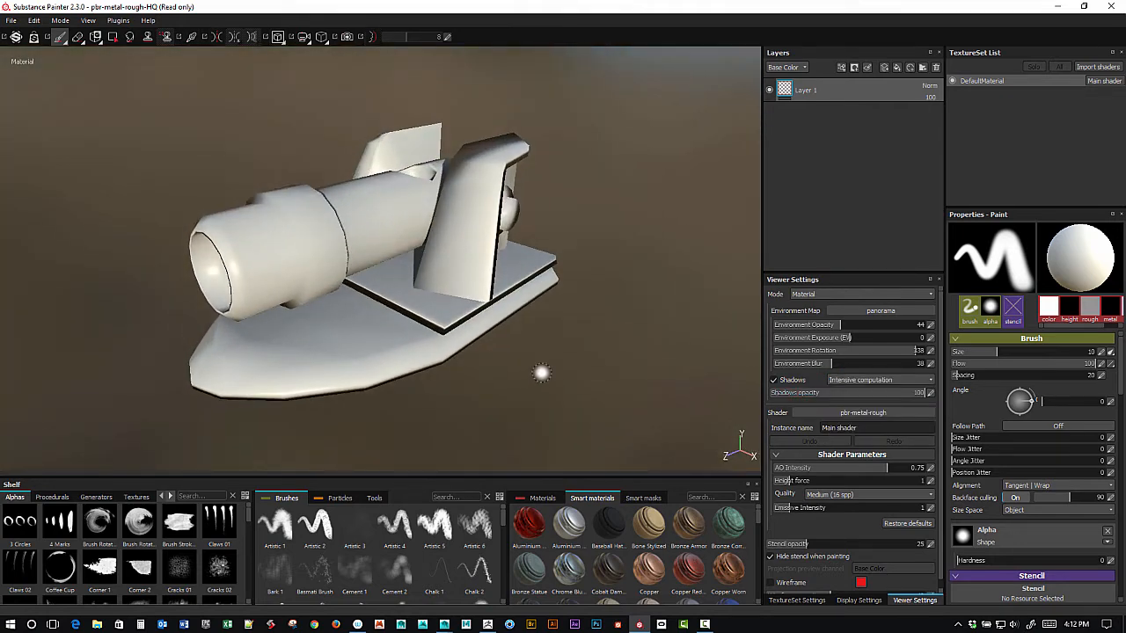
mouse_move(595, 357)
shift+right_down()
mouse_move(622, 354)
mouse_move(593, 379)
shift+right_up()
alt+drag(591, 389, 624, 382)
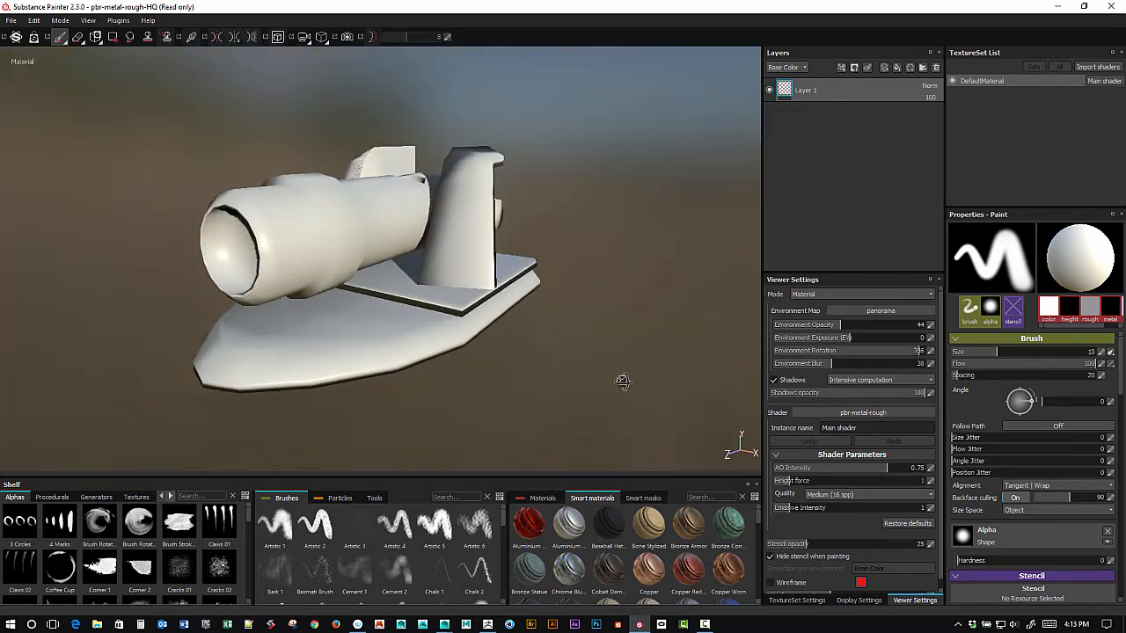
shift+right_drag(616, 362, 601, 369)
alt+drag(549, 389, 610, 379)
alt+drag(563, 325, 669, 183)
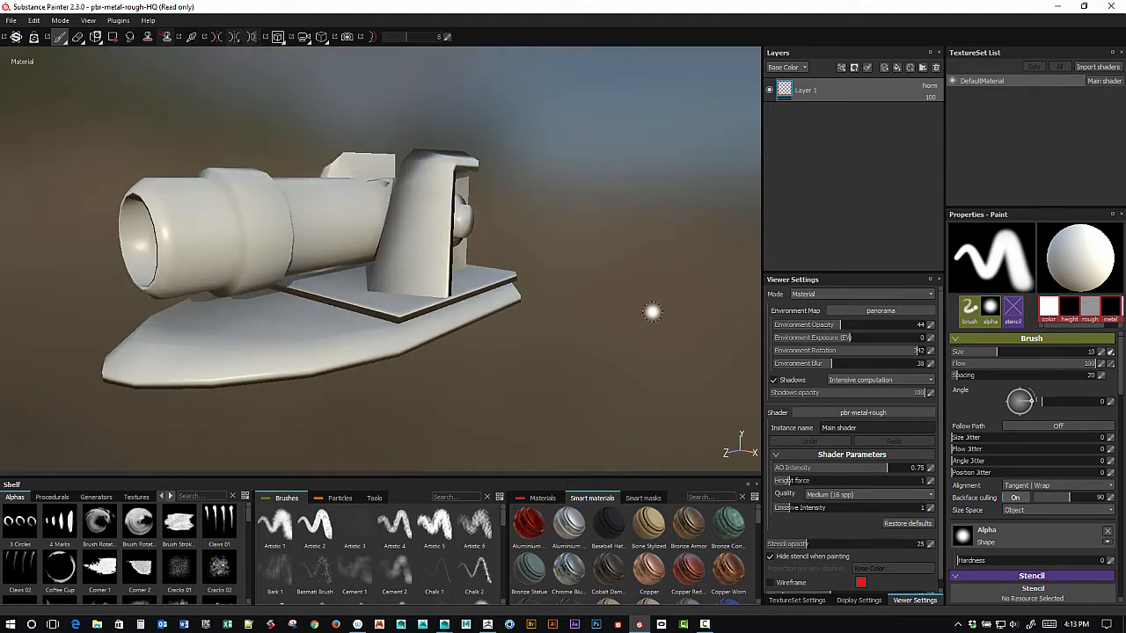
mouse_move(877, 394)
mouse_down()
mouse_move(844, 395)
mouse_move(933, 395)
mouse_up()
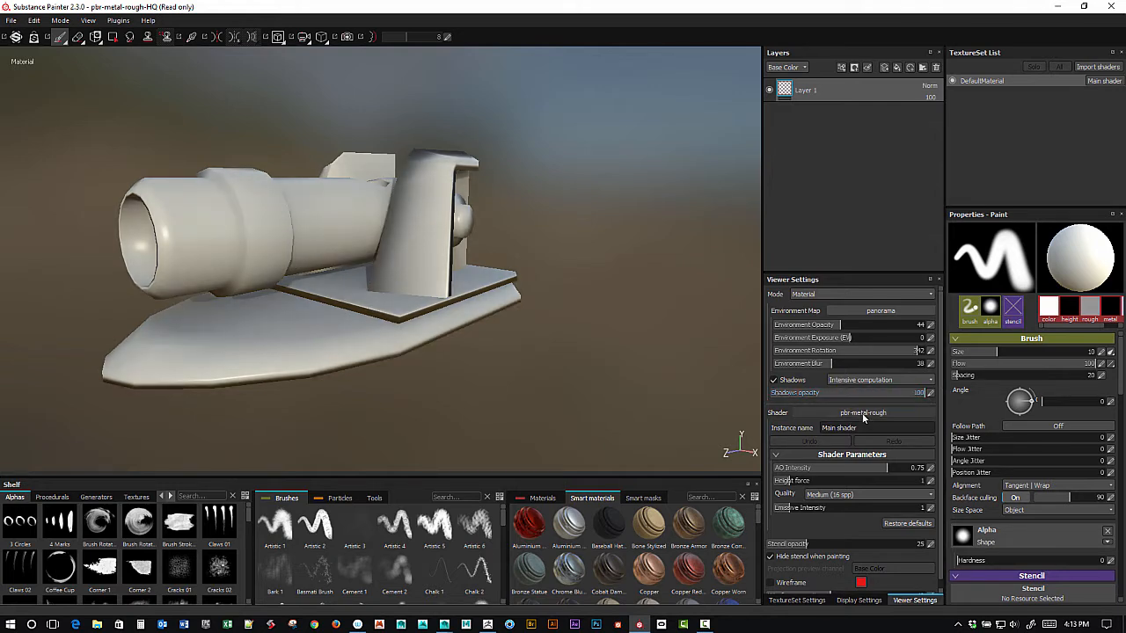
Step: Try the clay and Dota 2 shaders on the cannon, then restore the pbr-metal-rough shader
click(863, 415)
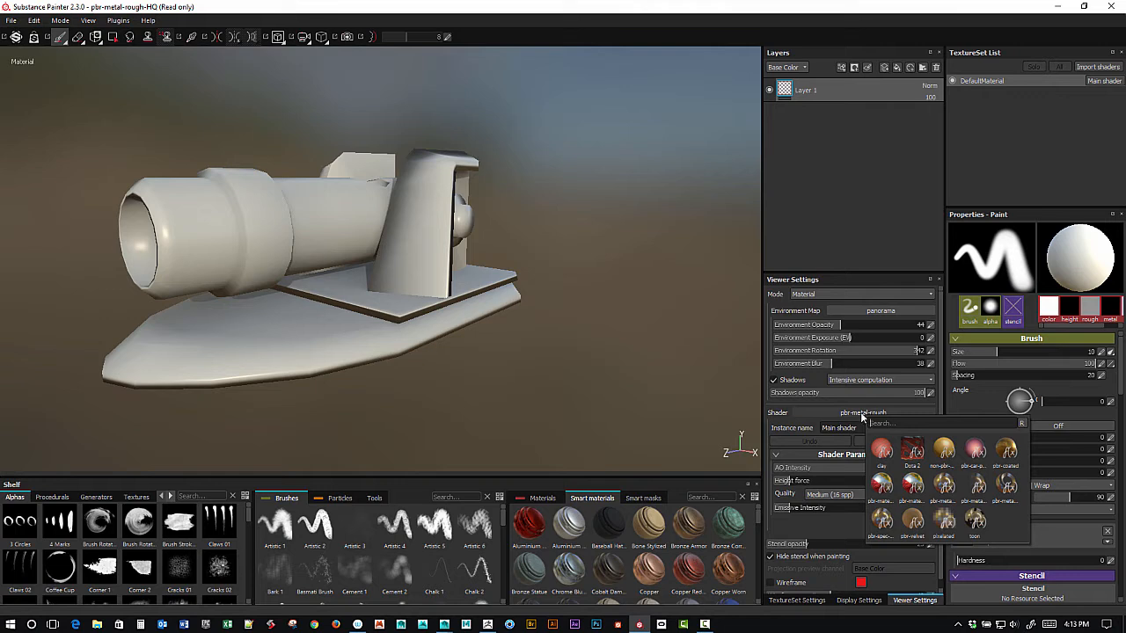
click(882, 450)
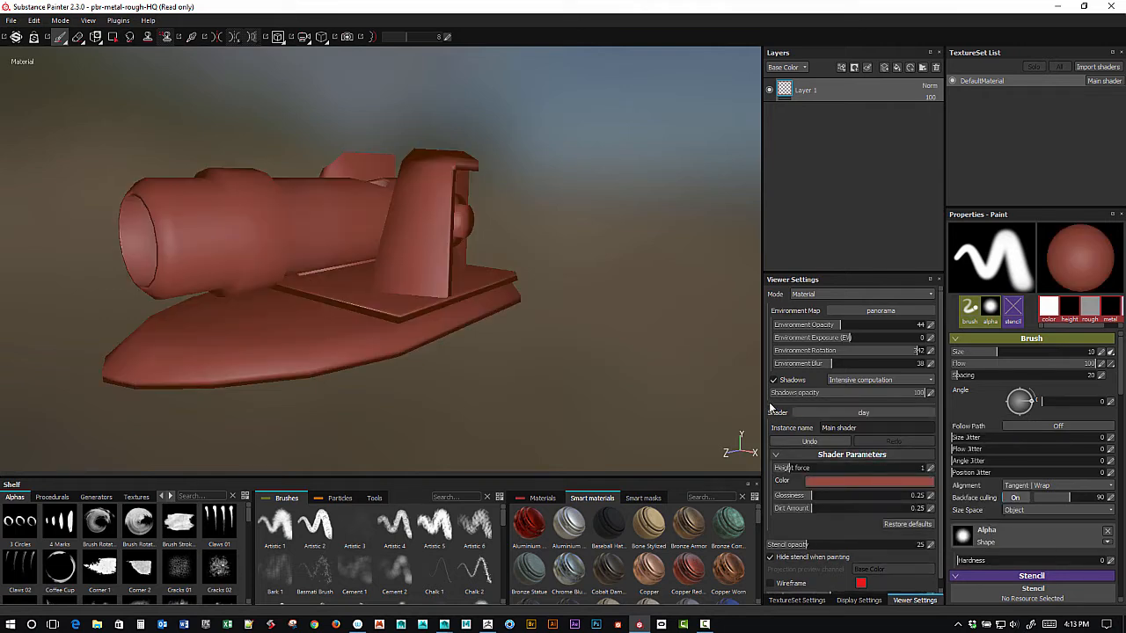
click(867, 417)
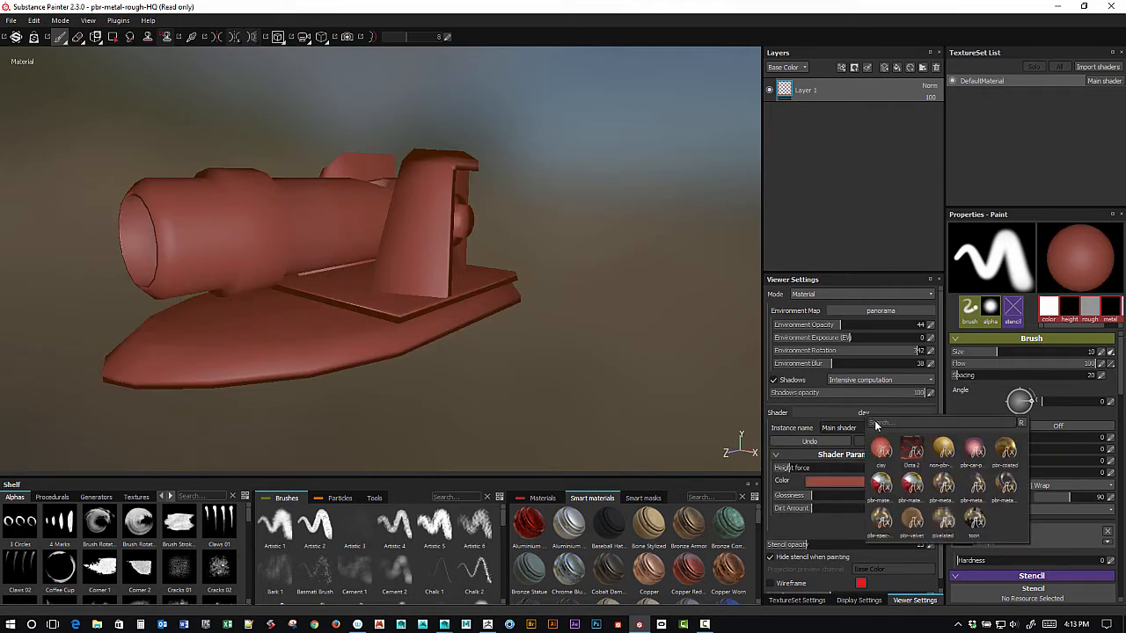
click(911, 456)
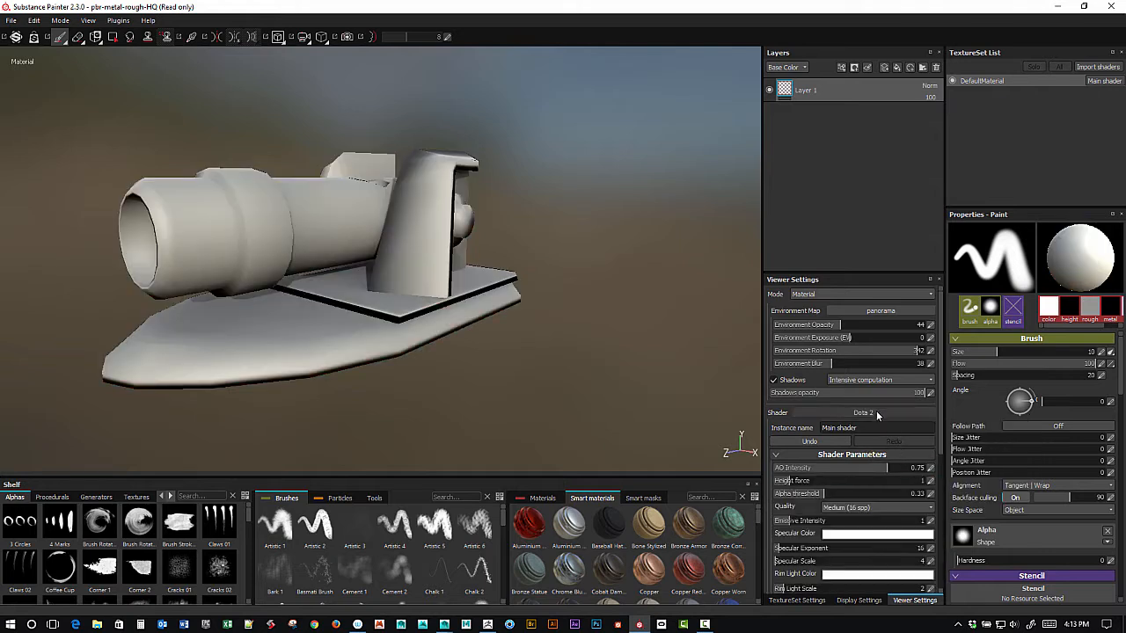
click(878, 417)
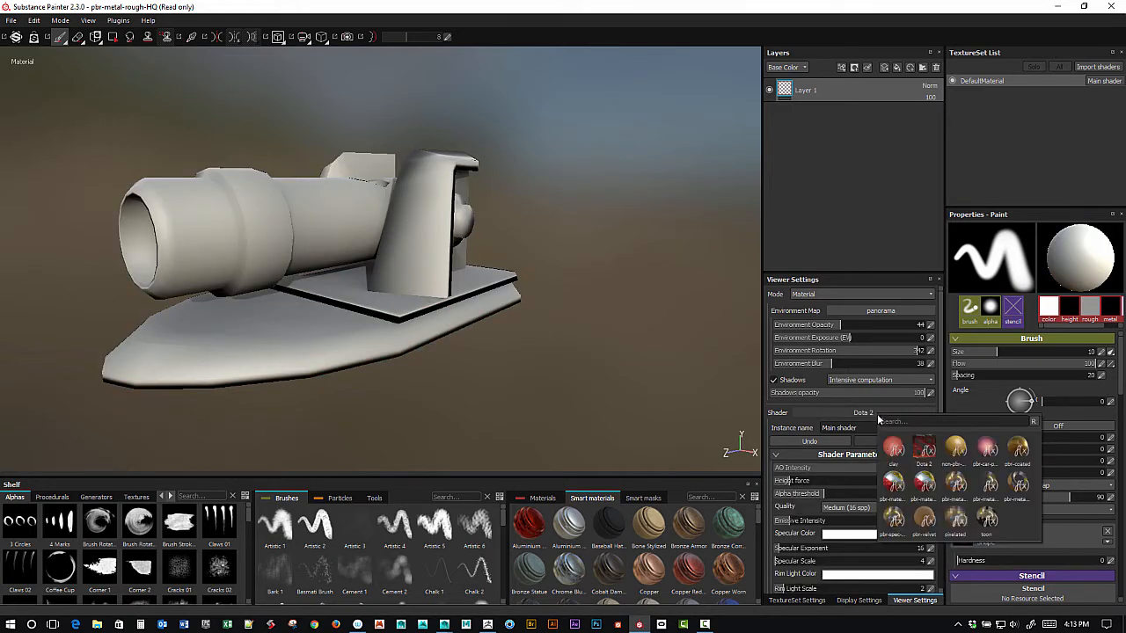
click(957, 483)
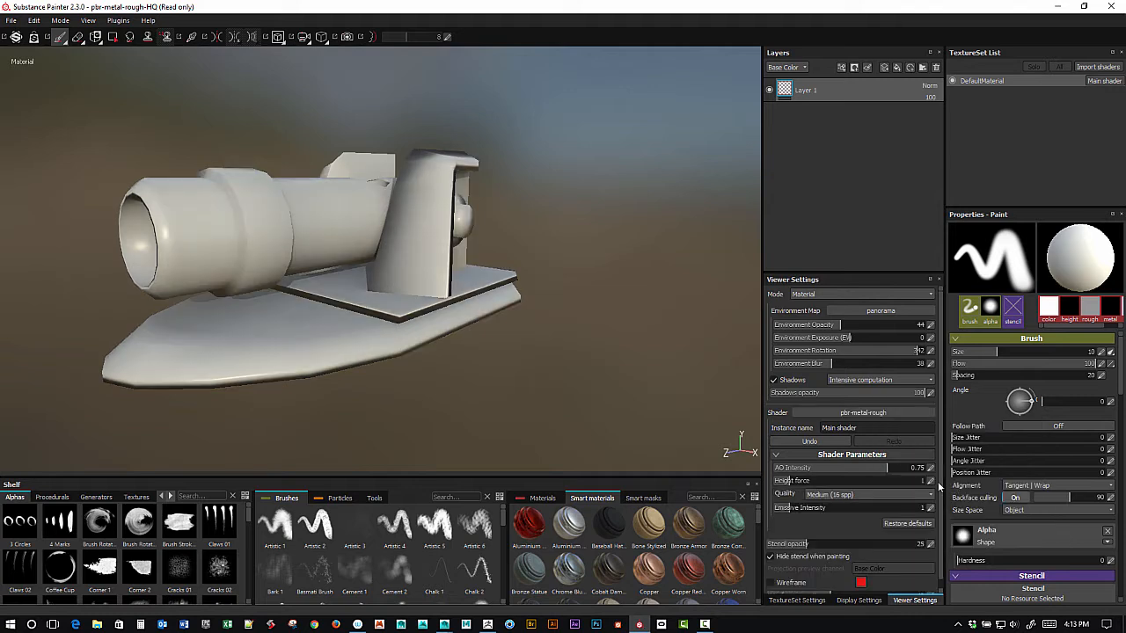
Step: Try the pbr-metal-rough shader variants with alpha blending and alpha test, then return to plain pbr-metal-rough
click(888, 419)
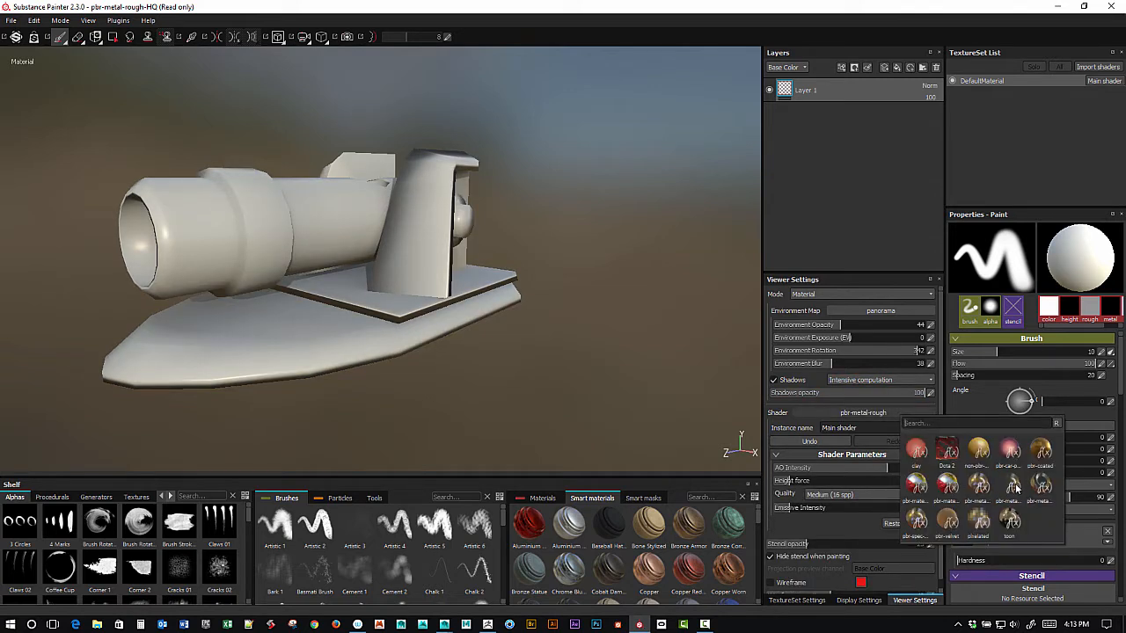
click(1016, 486)
click(905, 414)
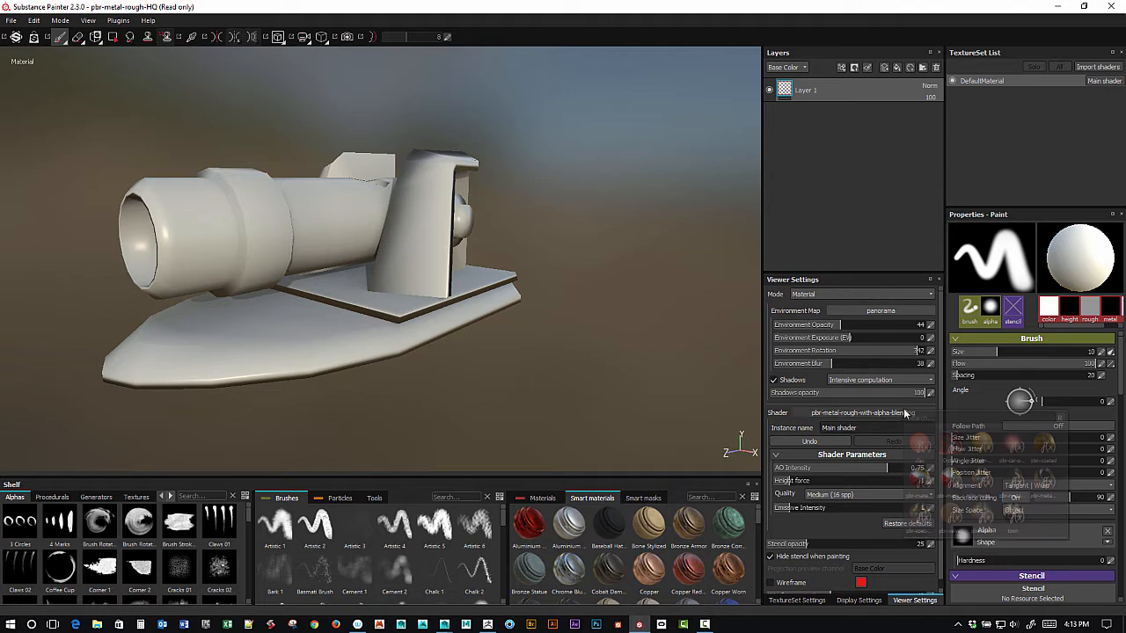
click(1045, 483)
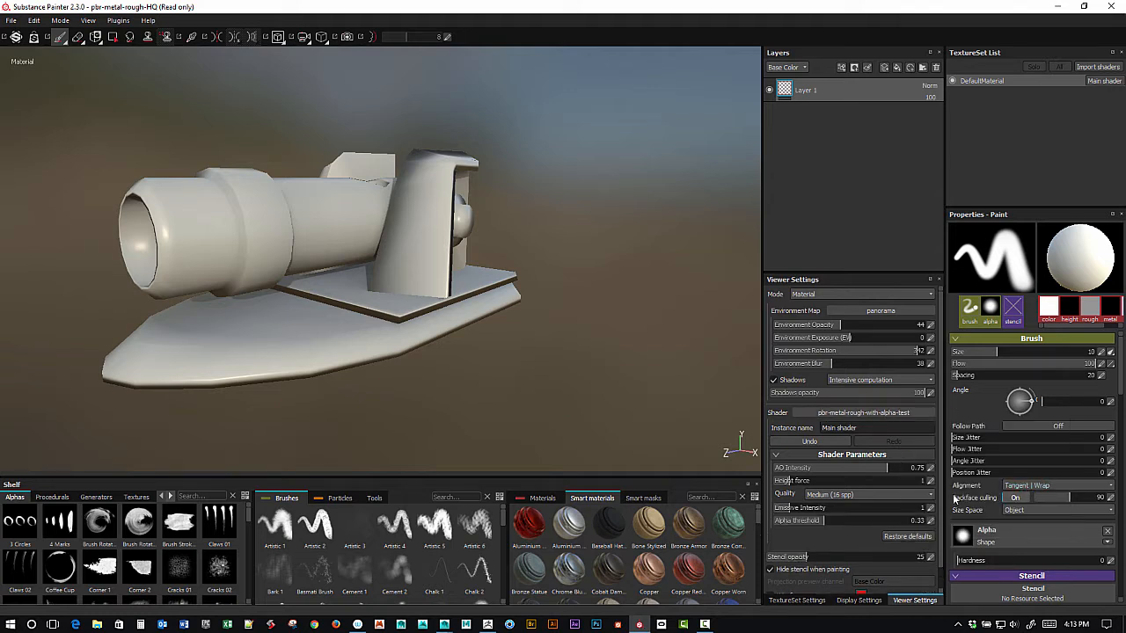
click(898, 416)
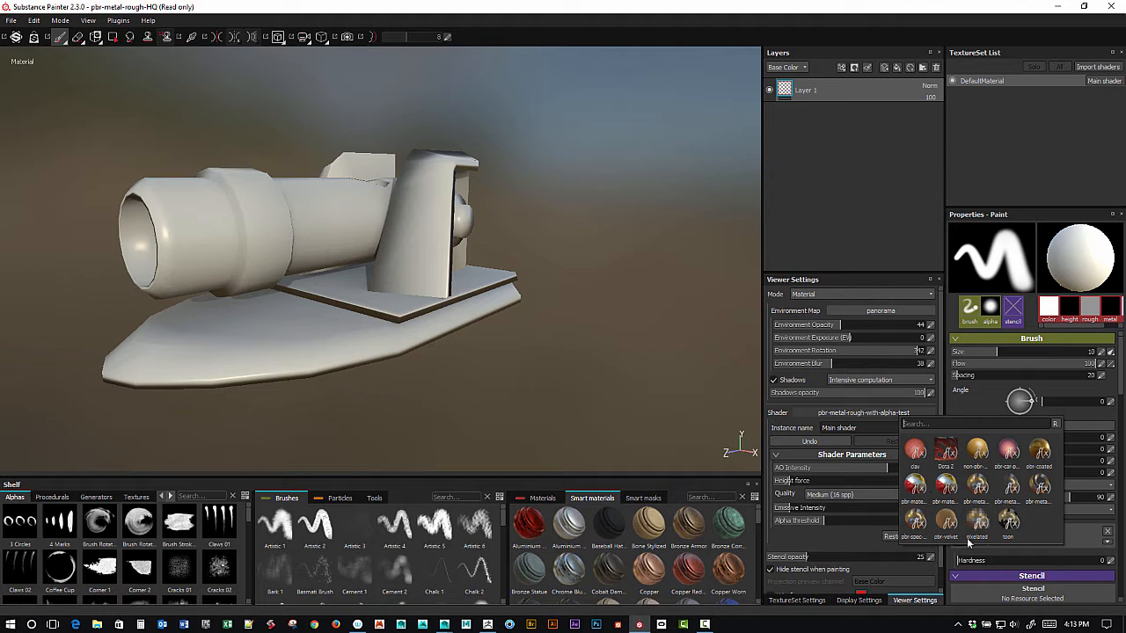
click(1011, 486)
click(867, 414)
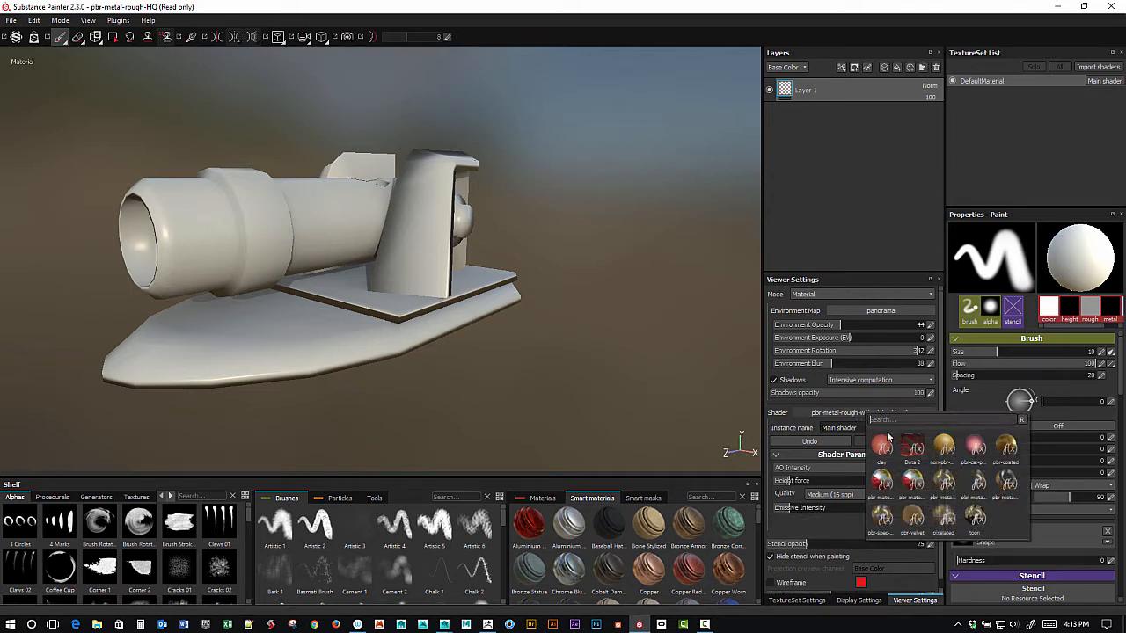
click(944, 490)
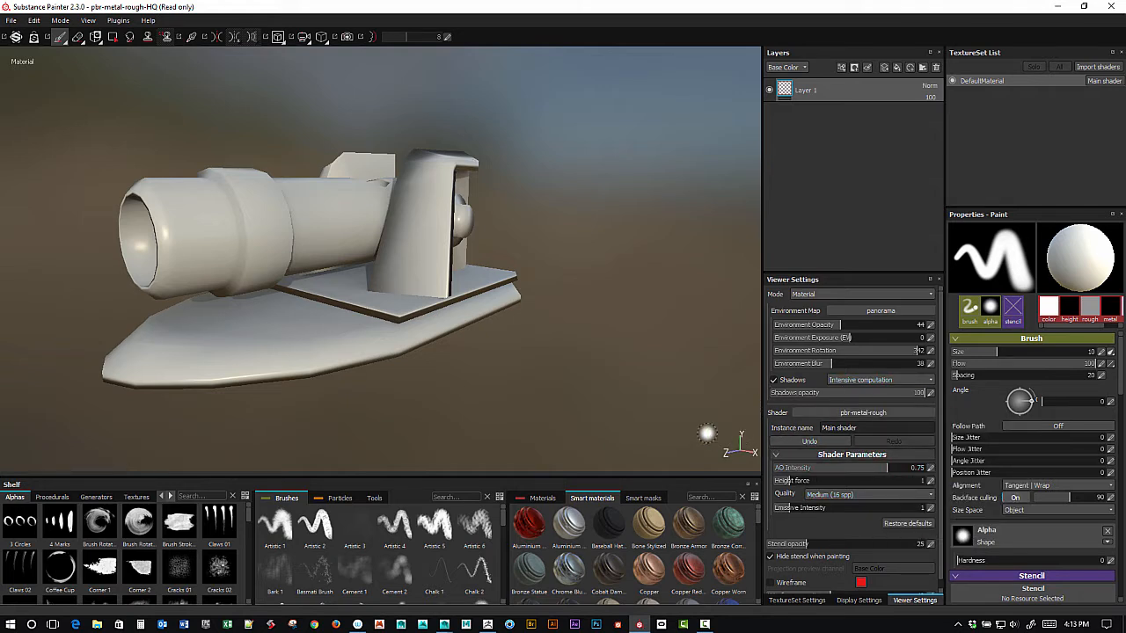
Step: Set the shader's AO intensity to 0.8
mouse_move(659, 413)
alt+mouse_down()
mouse_move(639, 391)
mouse_move(668, 400)
alt+mouse_up()
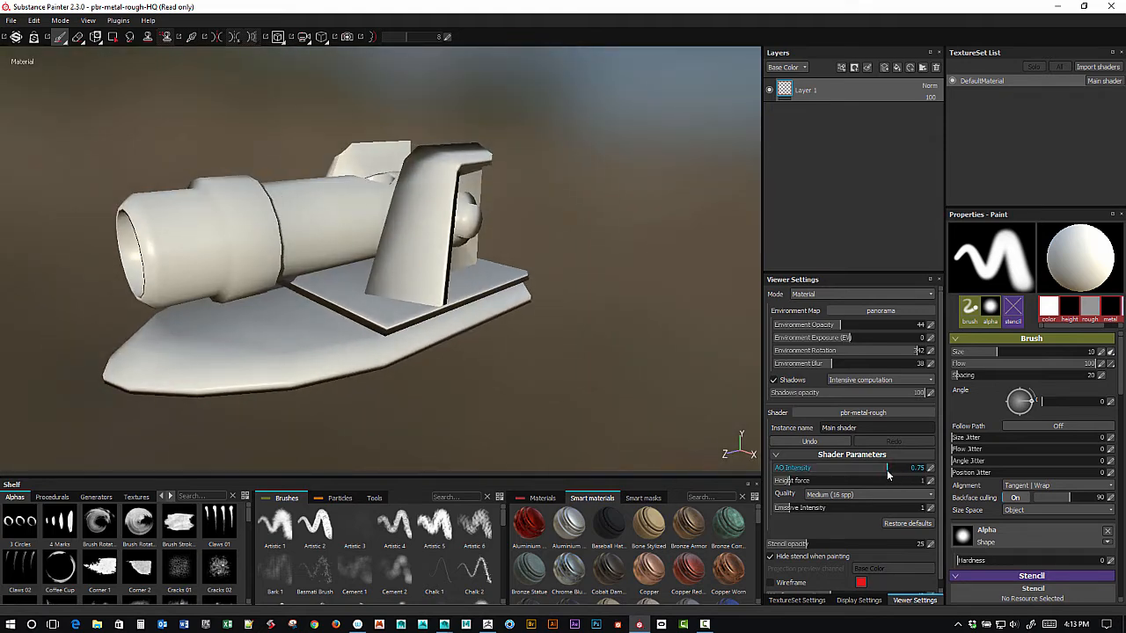
mouse_move(942, 464)
mouse_down()
mouse_move(836, 461)
mouse_move(924, 466)
mouse_move(897, 473)
mouse_up()
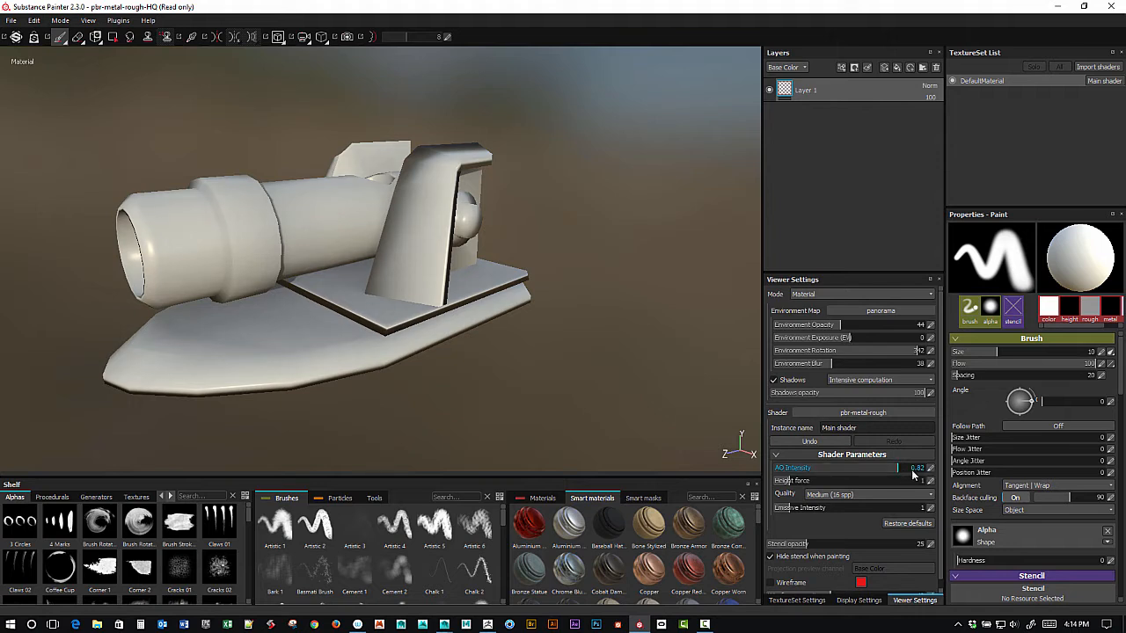
click(929, 469)
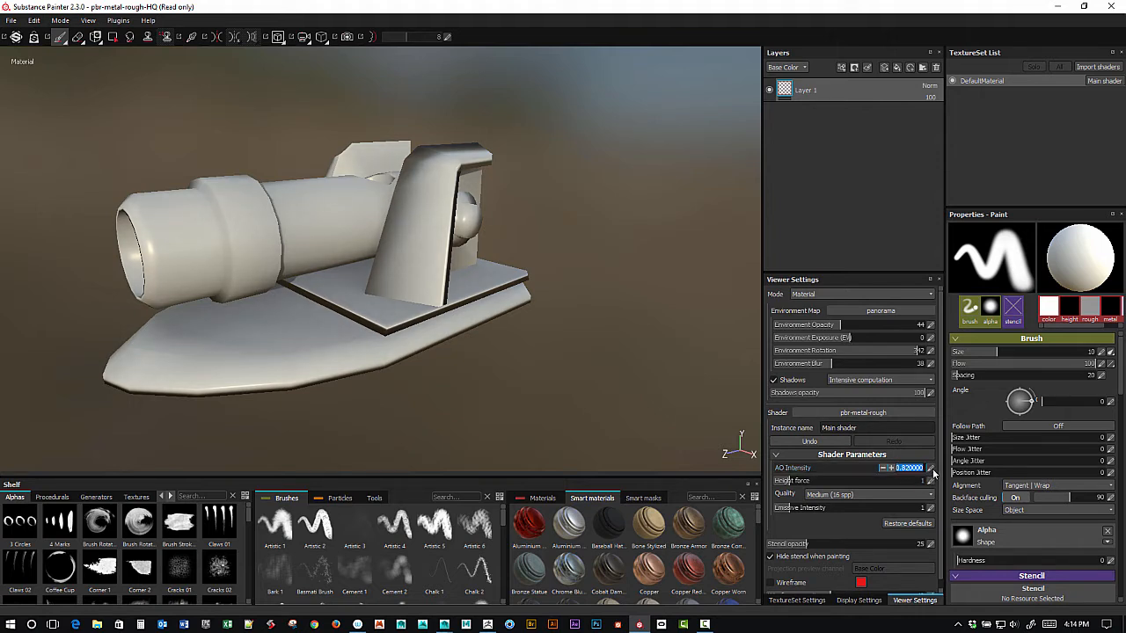
click(931, 472)
click(931, 471)
text(.8)
key(Return)
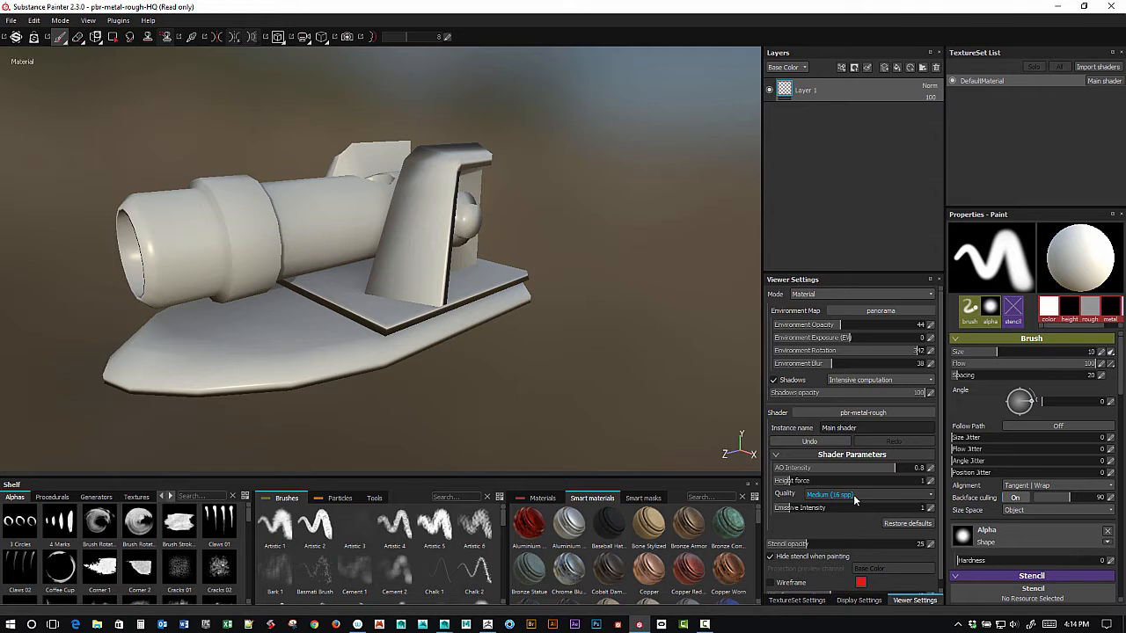
Step: Set the shader quality to High (64 spp) and check the cannon's shading from another angle
alt+drag(654, 409, 652, 415)
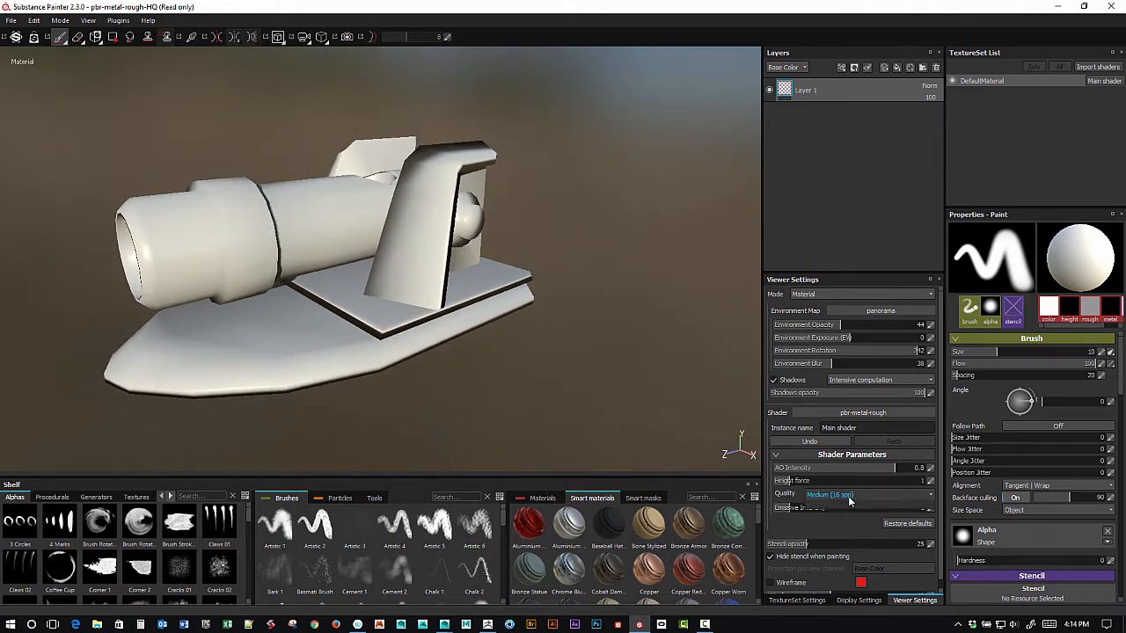
click(849, 496)
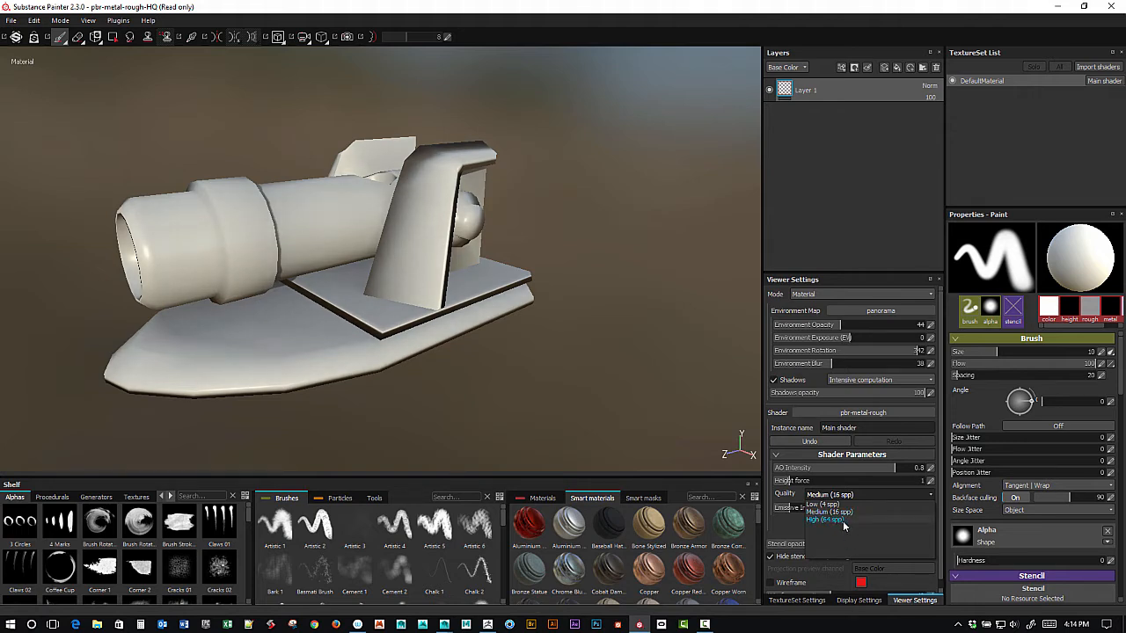
click(843, 521)
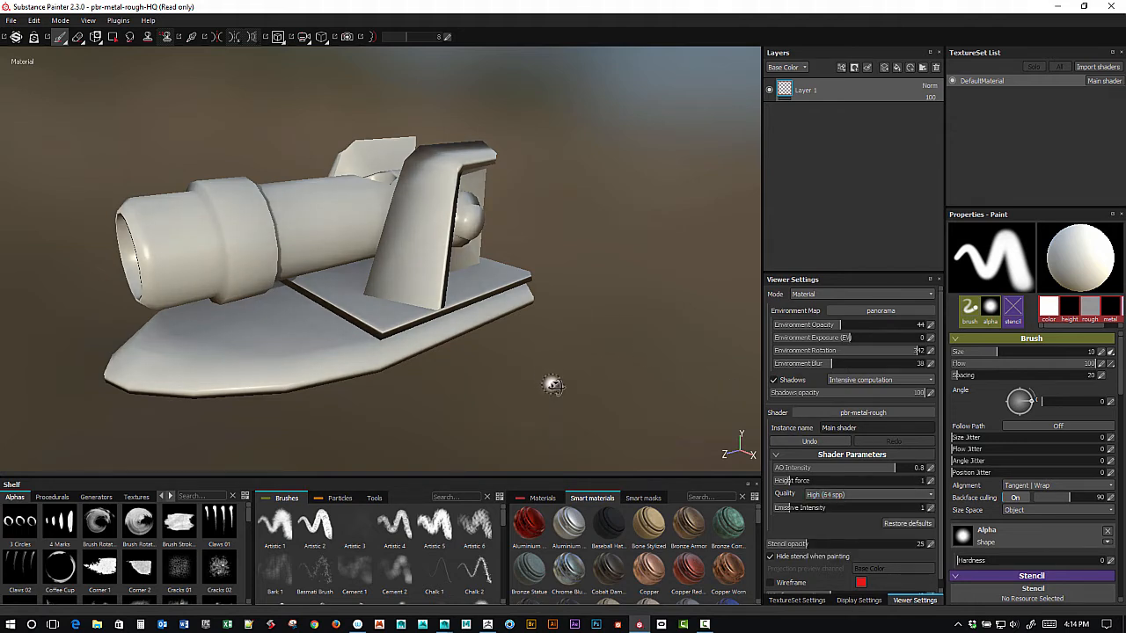
alt+drag(548, 385, 648, 374)
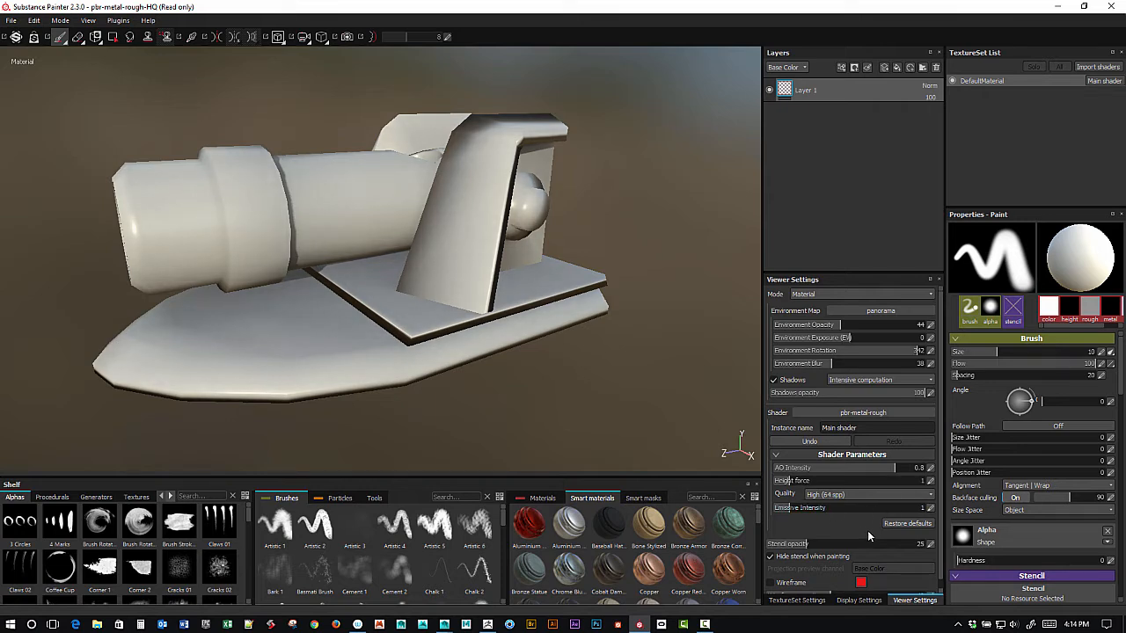
Step: Activate post effects in the display settings and enable antialiasing
click(859, 601)
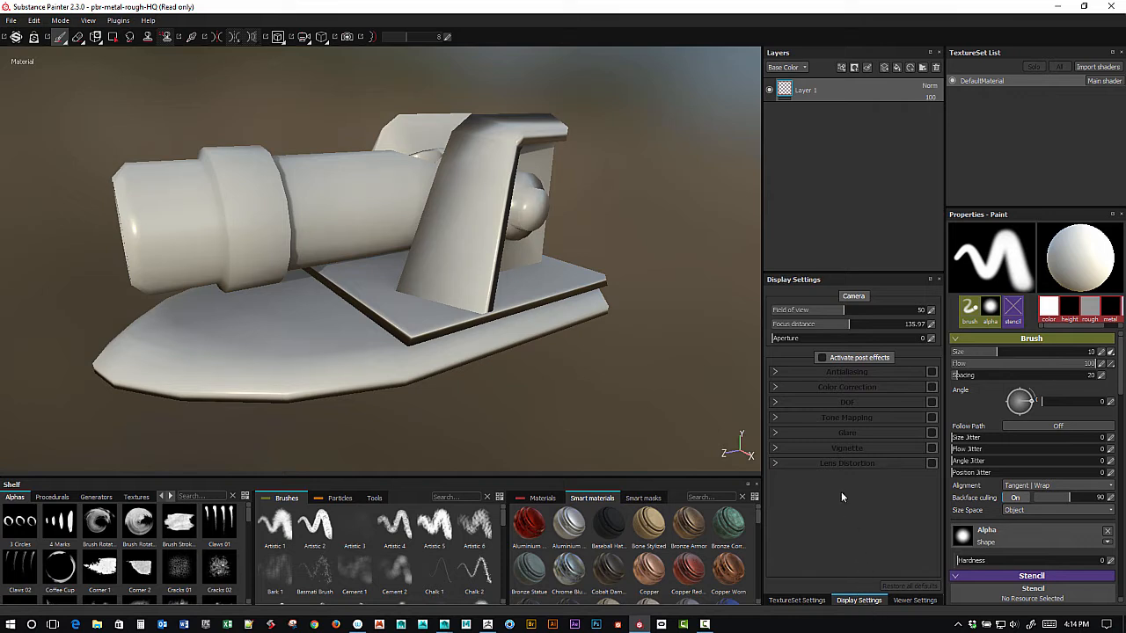
click(822, 357)
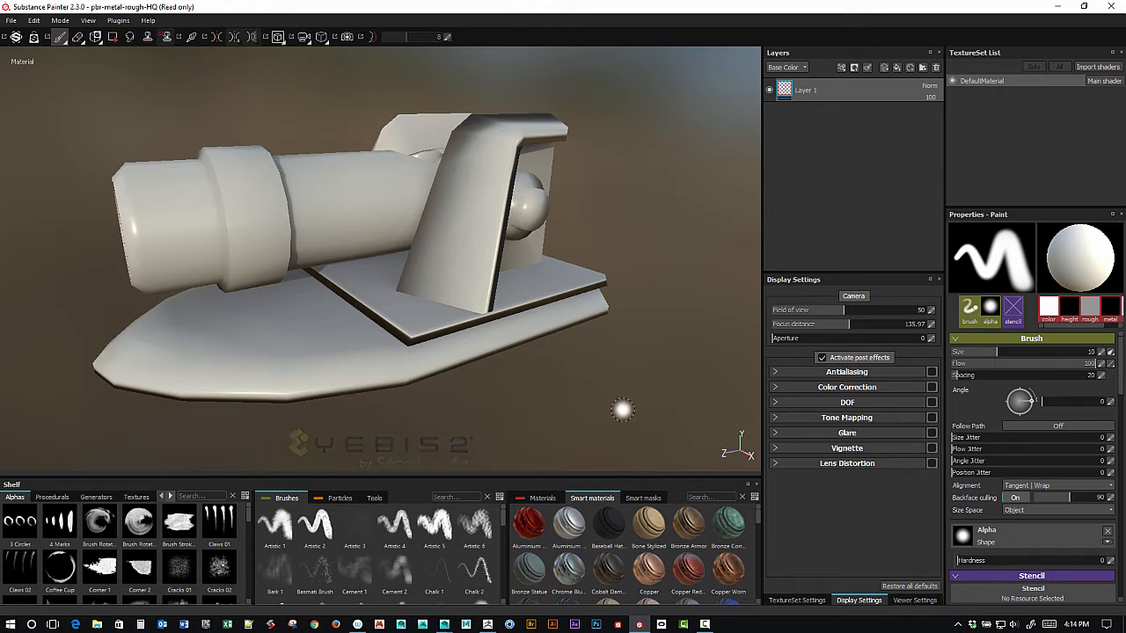
alt+drag(595, 393, 583, 413)
click(931, 372)
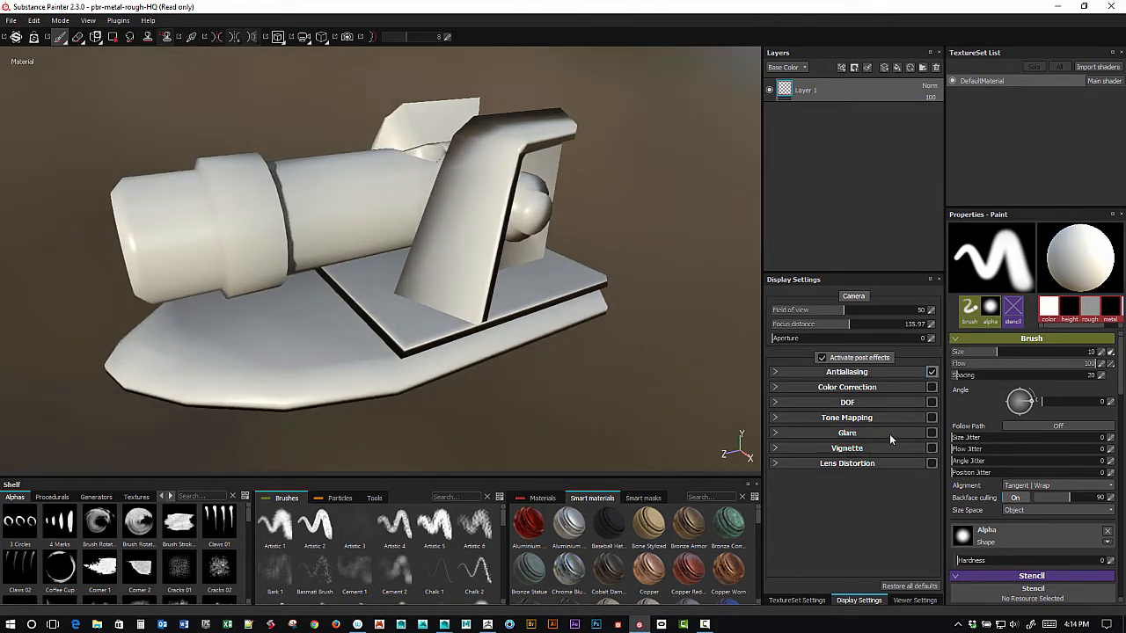
Step: Enable the vignette post effect and set its strength to about 0.25
click(931, 448)
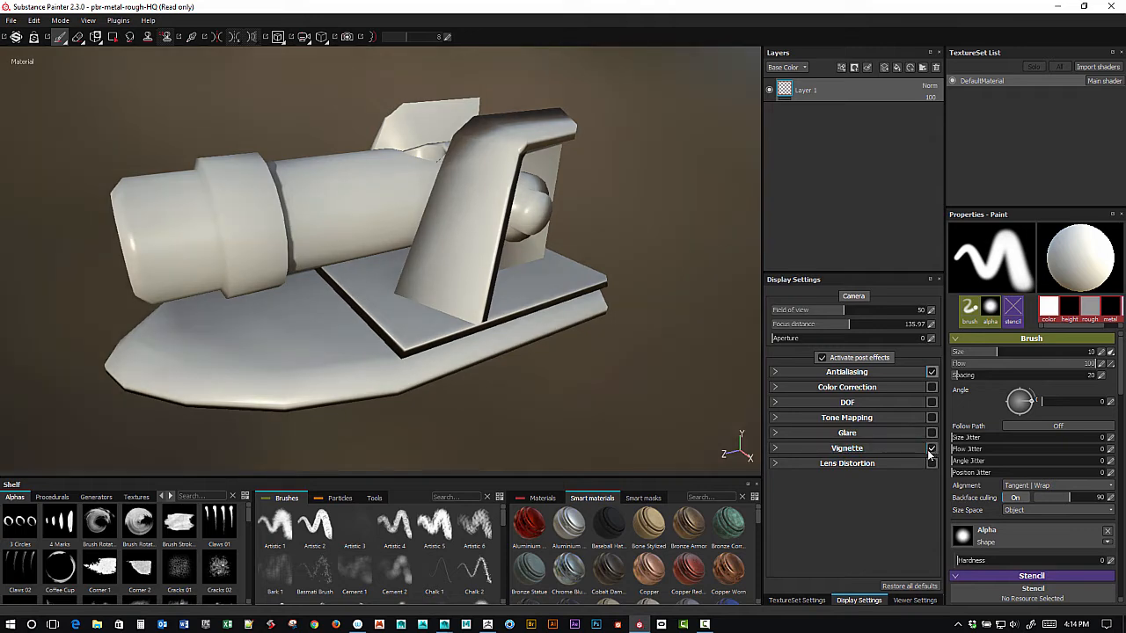
click(775, 448)
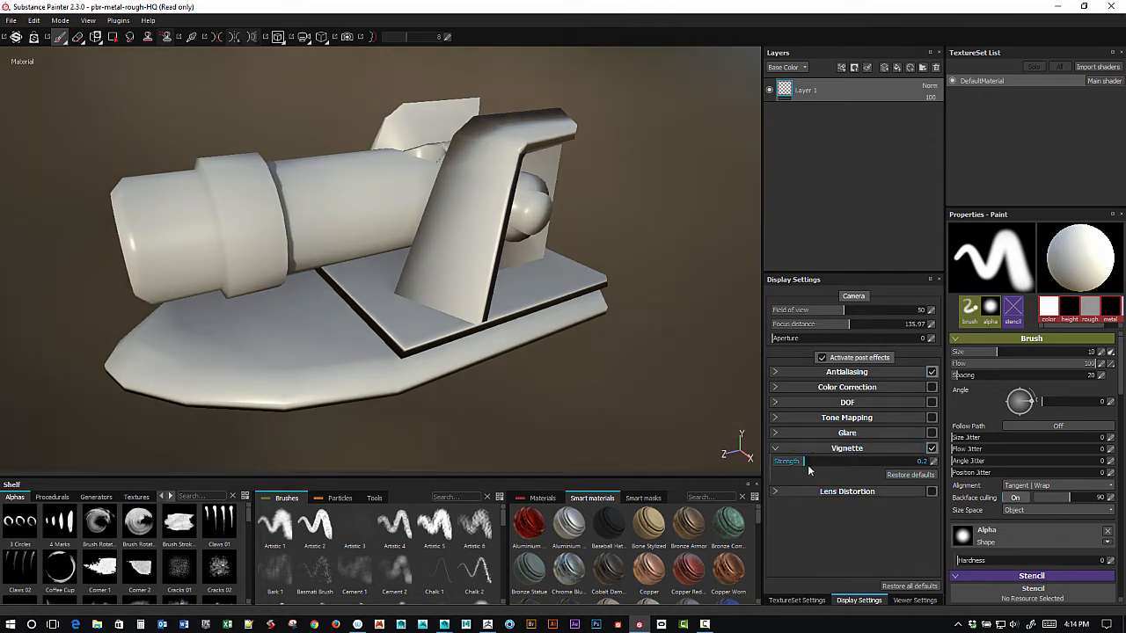
mouse_move(802, 469)
mouse_down()
mouse_move(887, 469)
mouse_move(813, 473)
mouse_up()
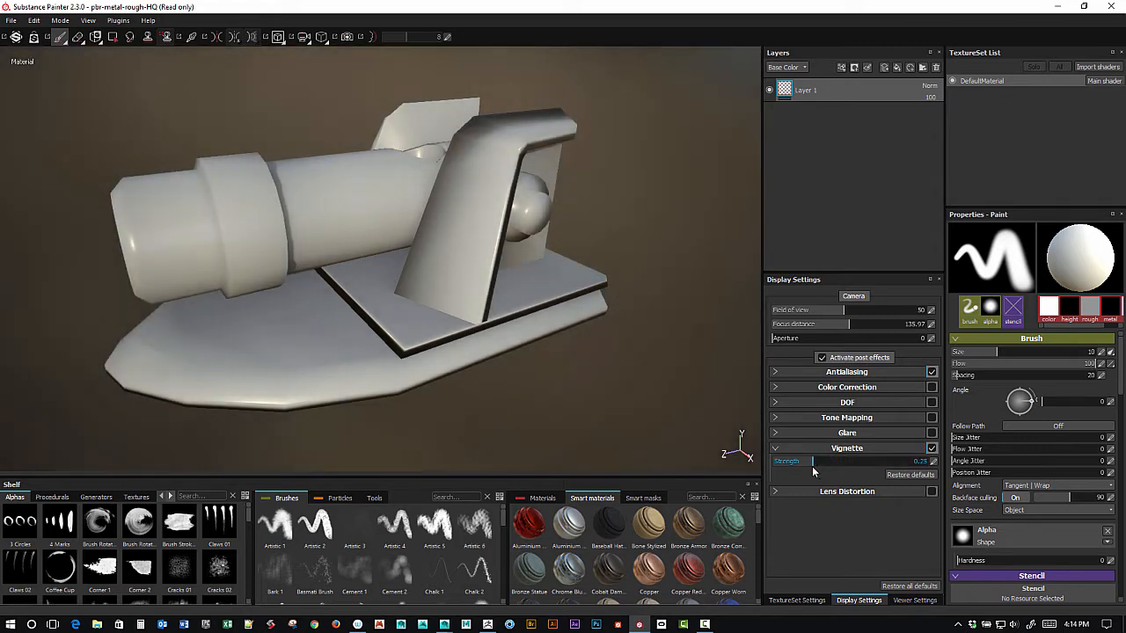
click(775, 449)
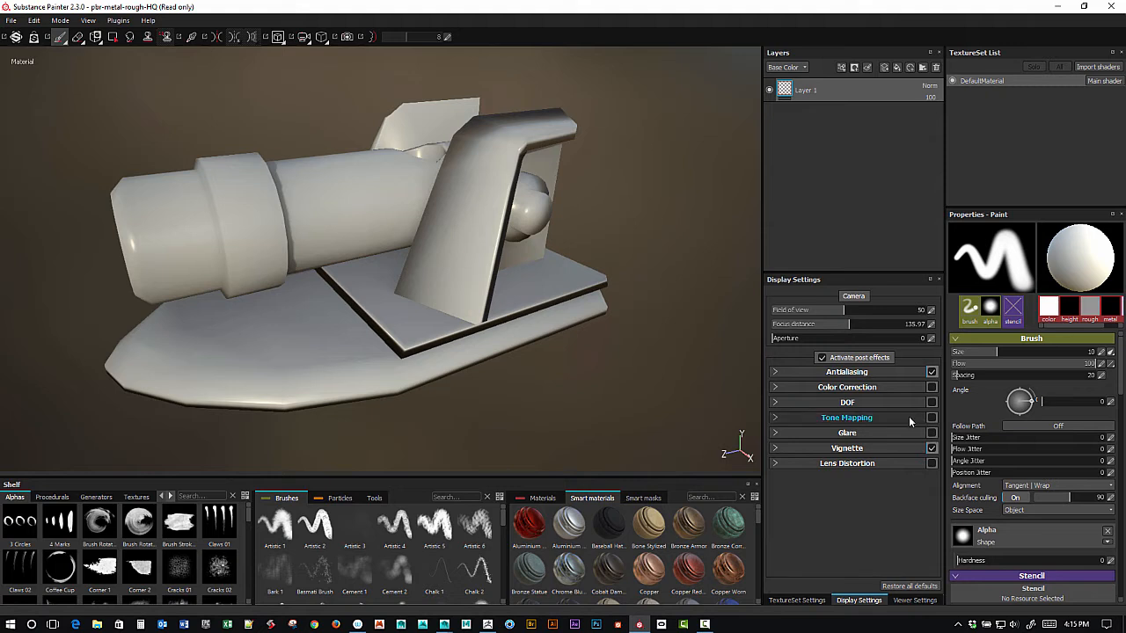
Step: Enable the glare post effect and set the shader's emissive intensity to 10
click(931, 434)
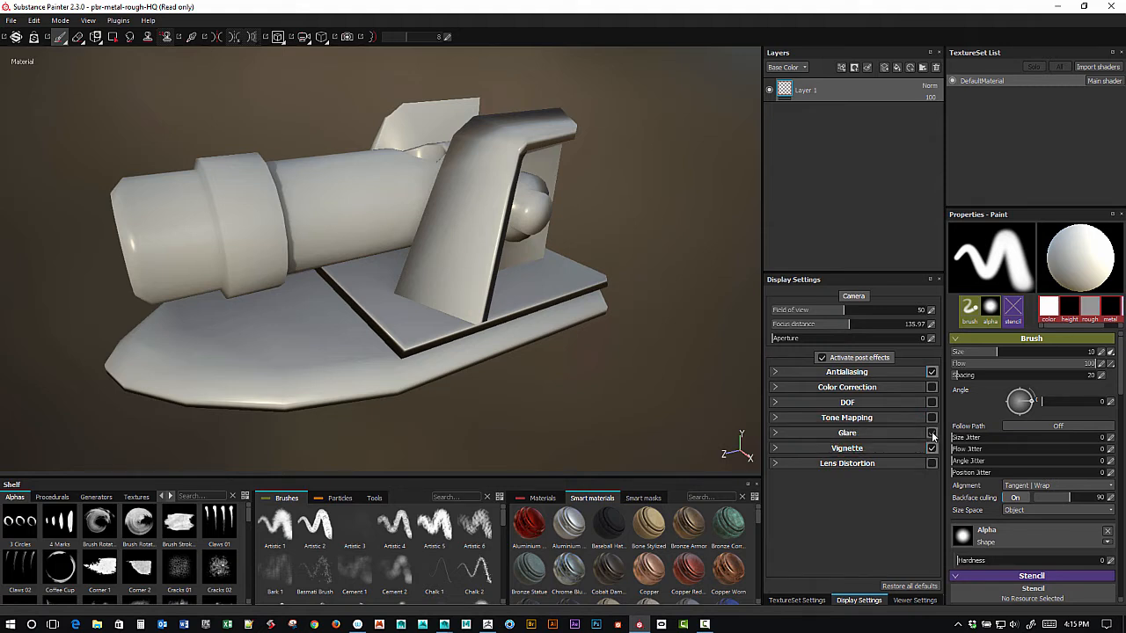
click(932, 433)
click(775, 434)
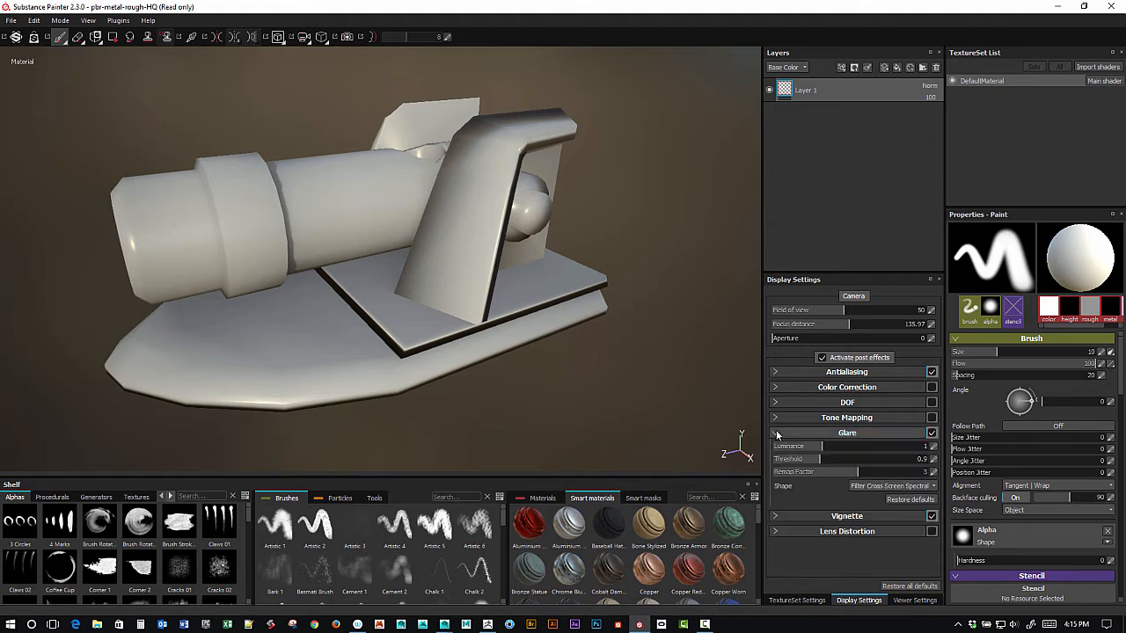
click(775, 433)
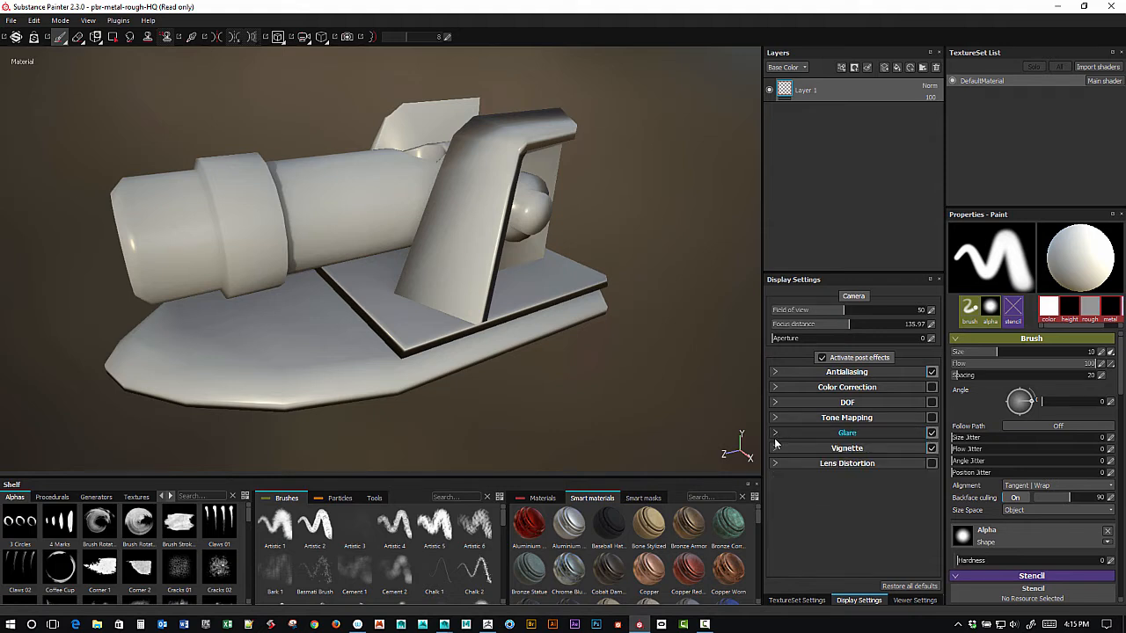
click(917, 600)
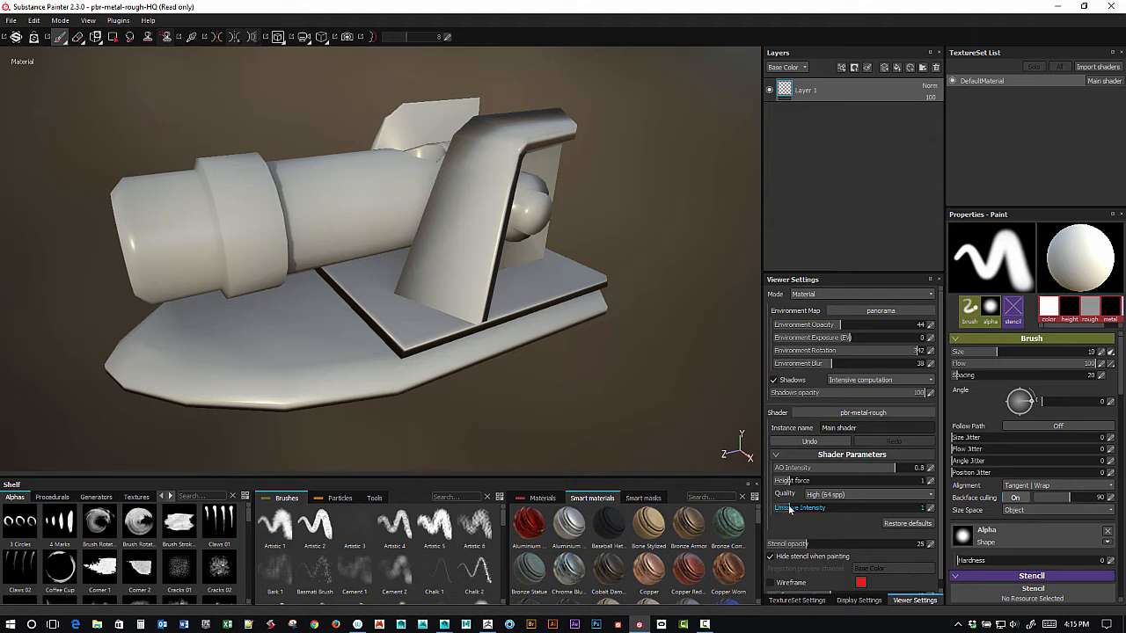
drag(790, 509, 932, 513)
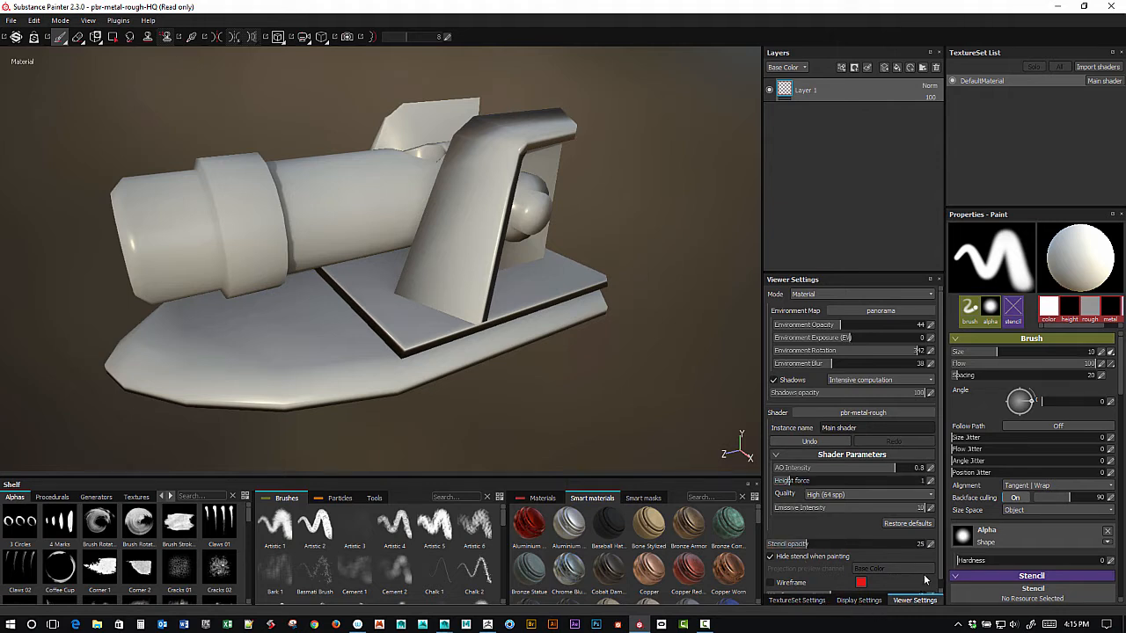
Step: Try the DOF post effect, then switch it off again
click(859, 601)
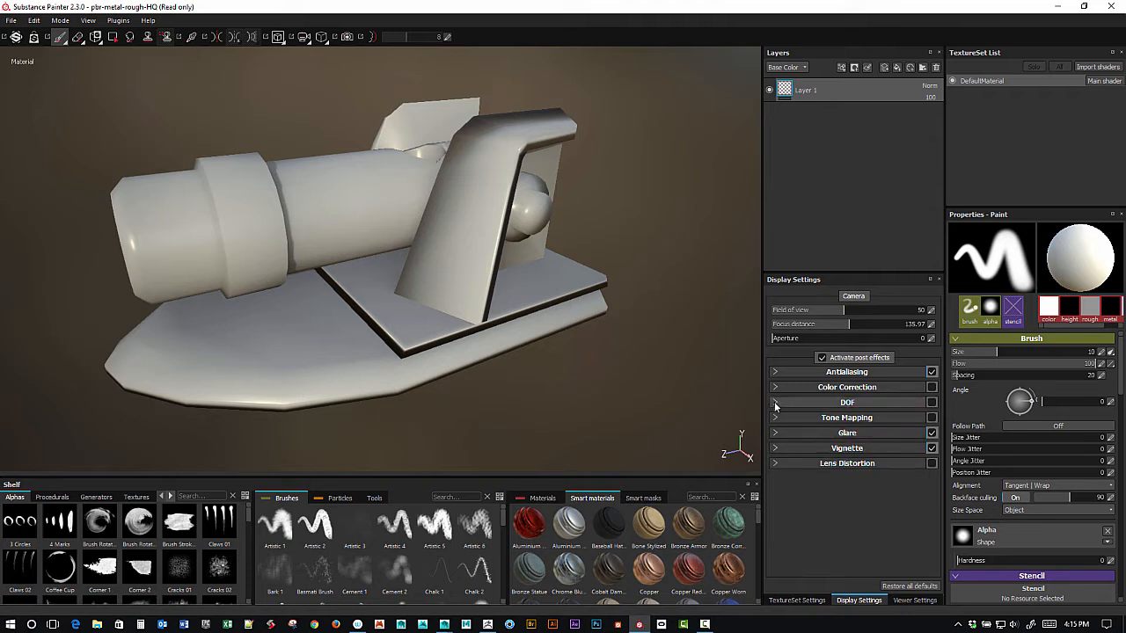
click(931, 403)
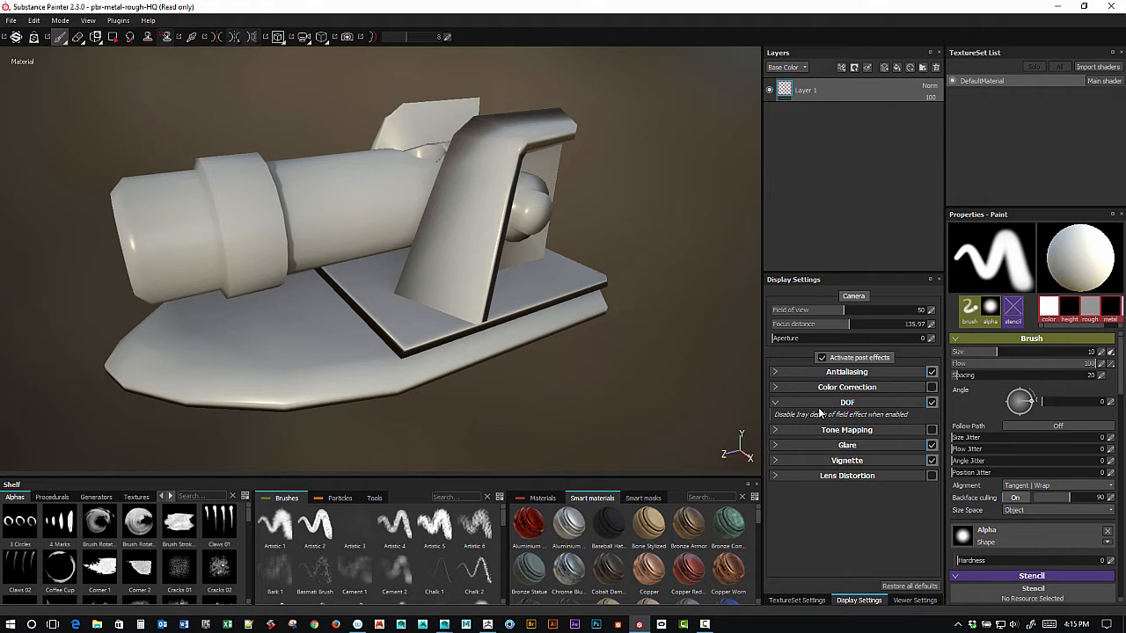
click(932, 403)
click(776, 403)
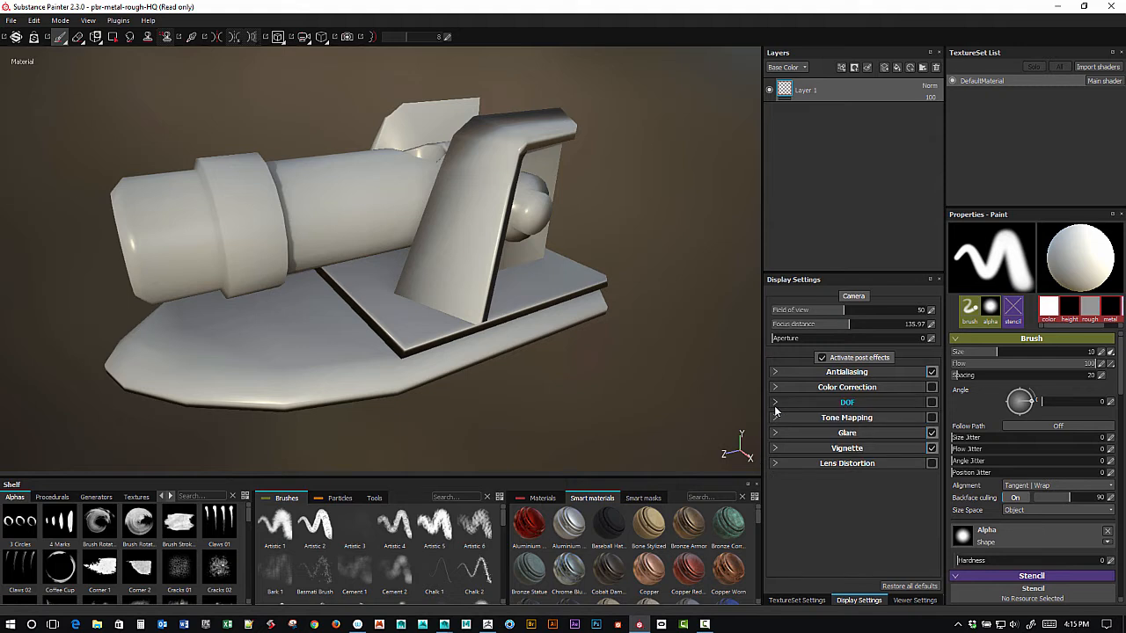
Step: Try a texture set size of 4096, then return it to 2048
click(805, 602)
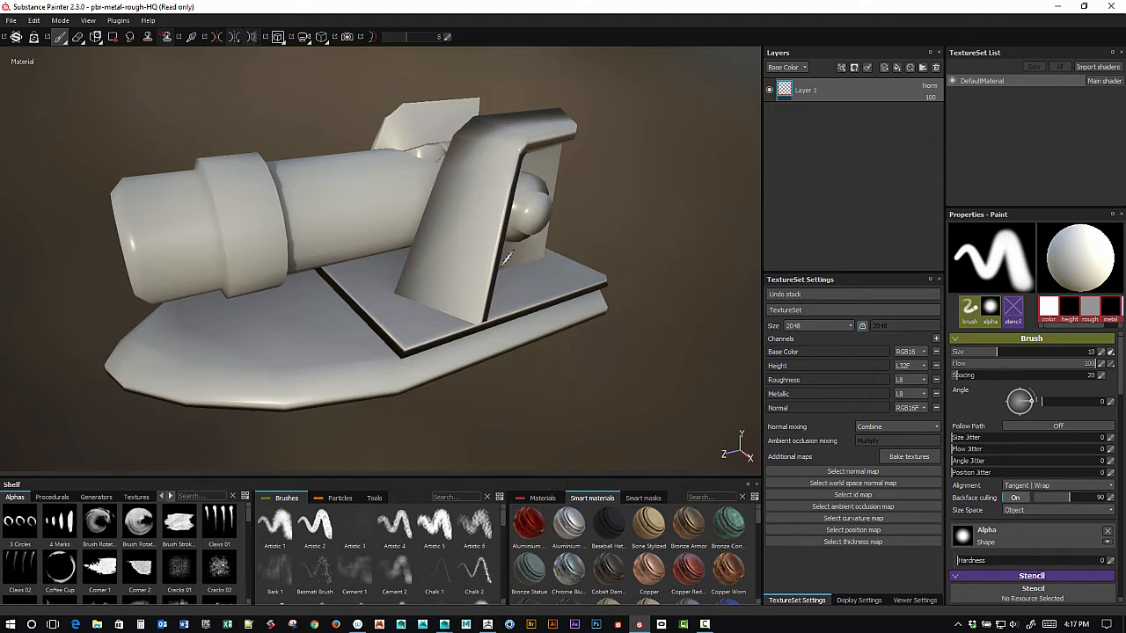
click(838, 329)
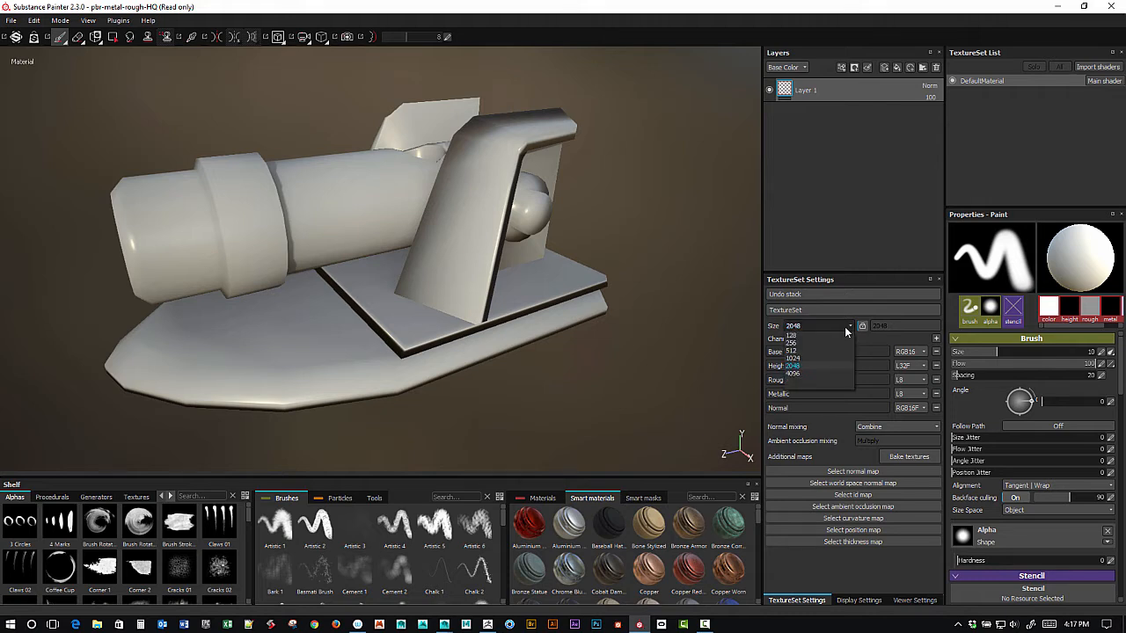
click(812, 373)
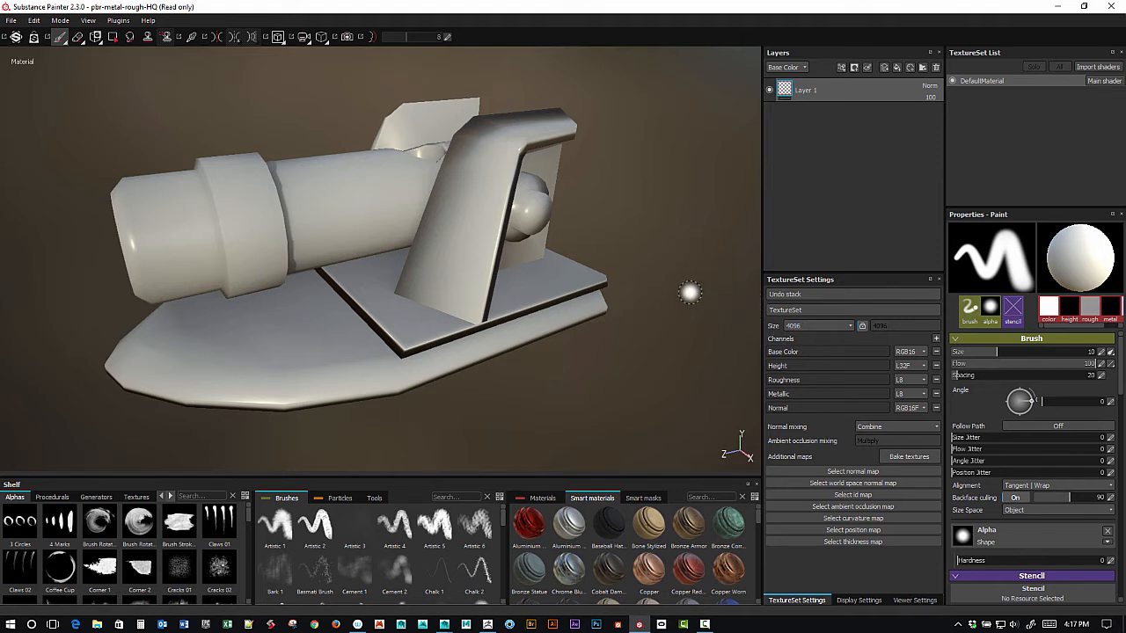
click(831, 327)
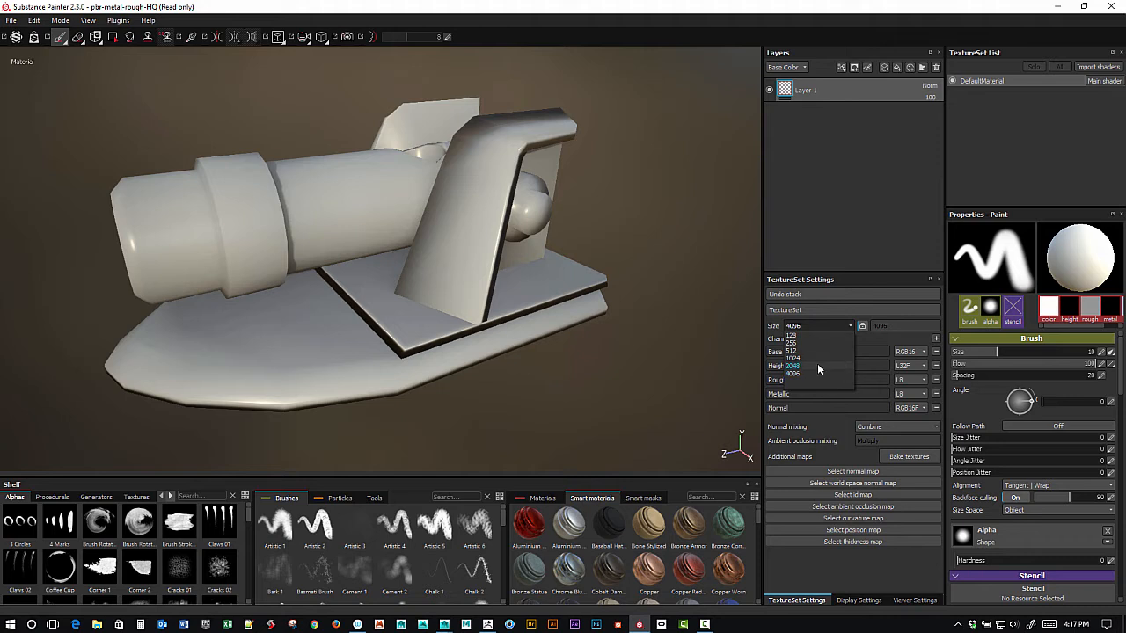
click(818, 367)
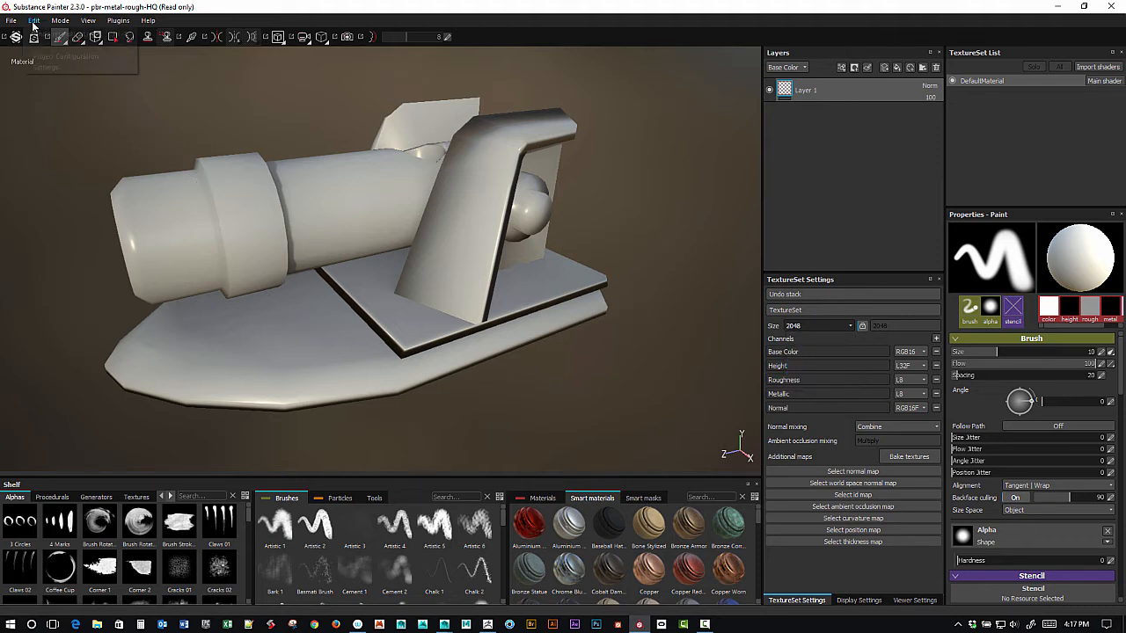
Step: Review the mesh and normal map format in the project configuration and accept the existing settings
click(76, 57)
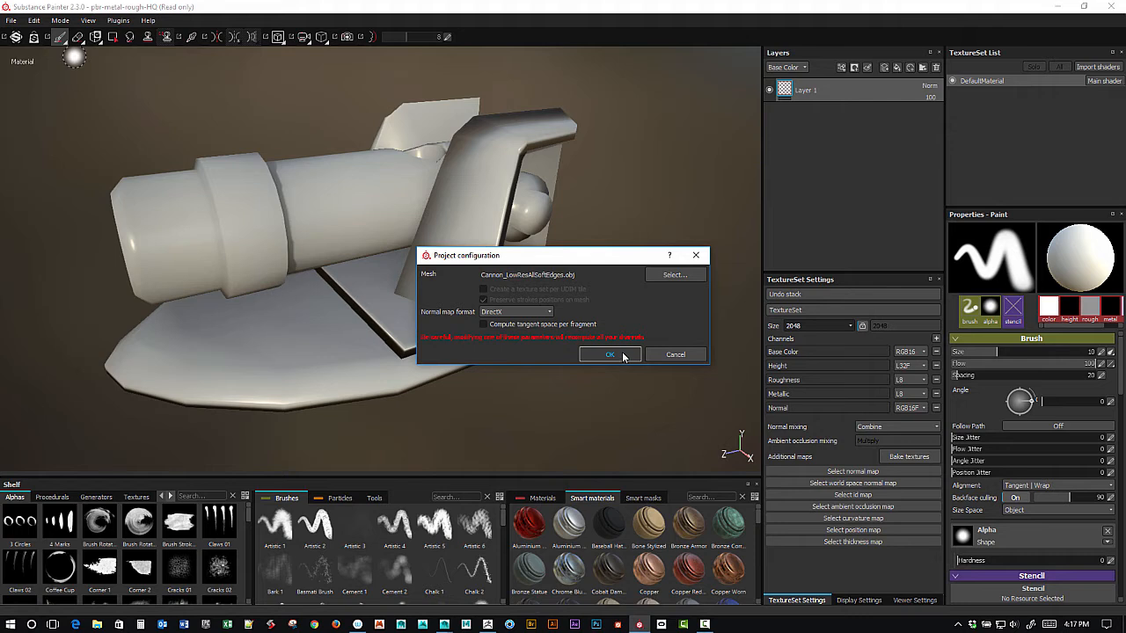
click(610, 355)
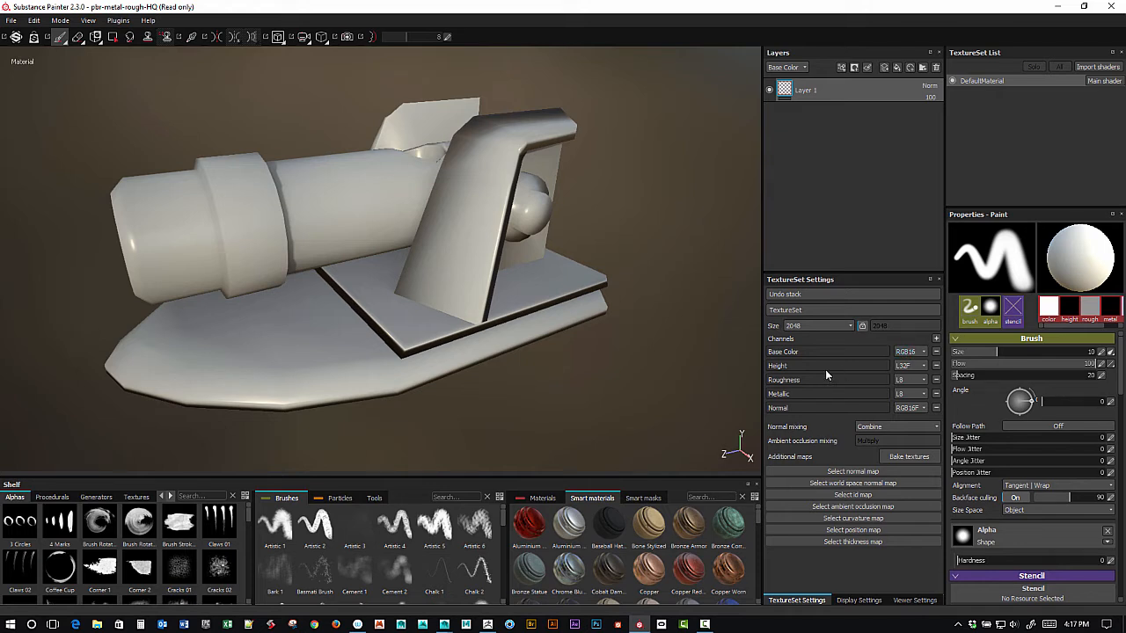
Step: Add an Emissive channel to the texture set and choose Replace for normal mixing after comparing it with Combine
click(937, 340)
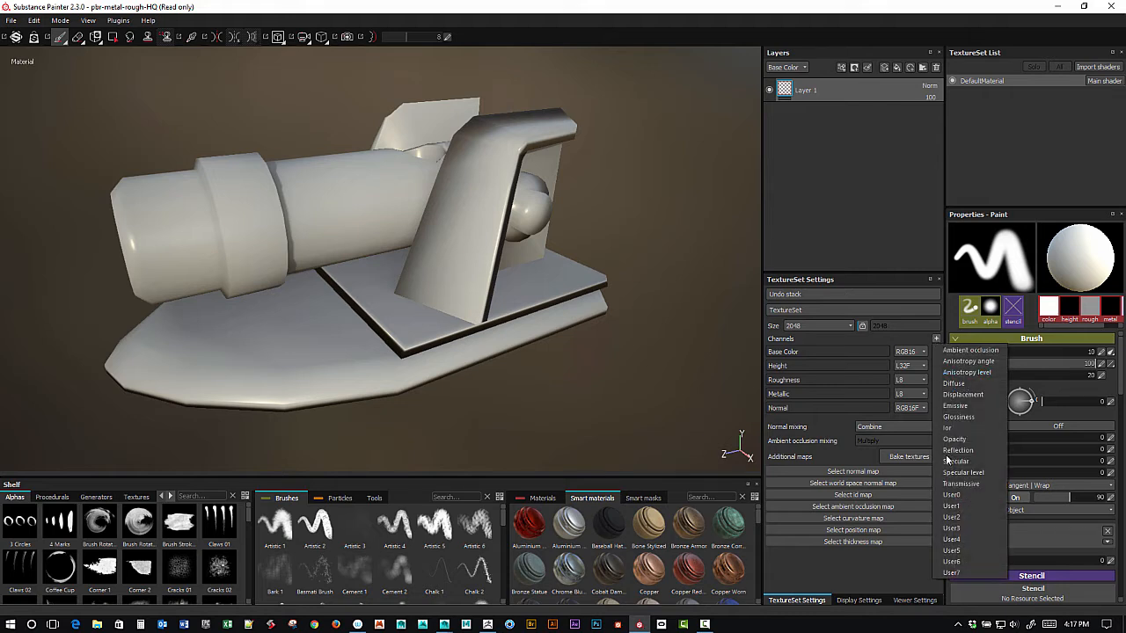
click(959, 407)
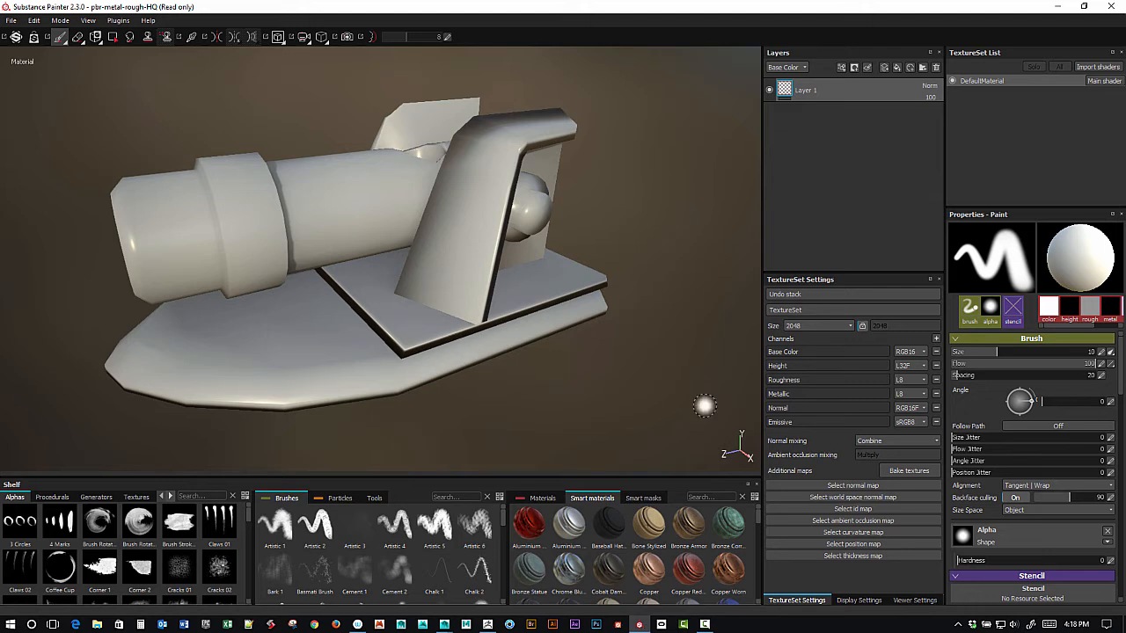
click(897, 441)
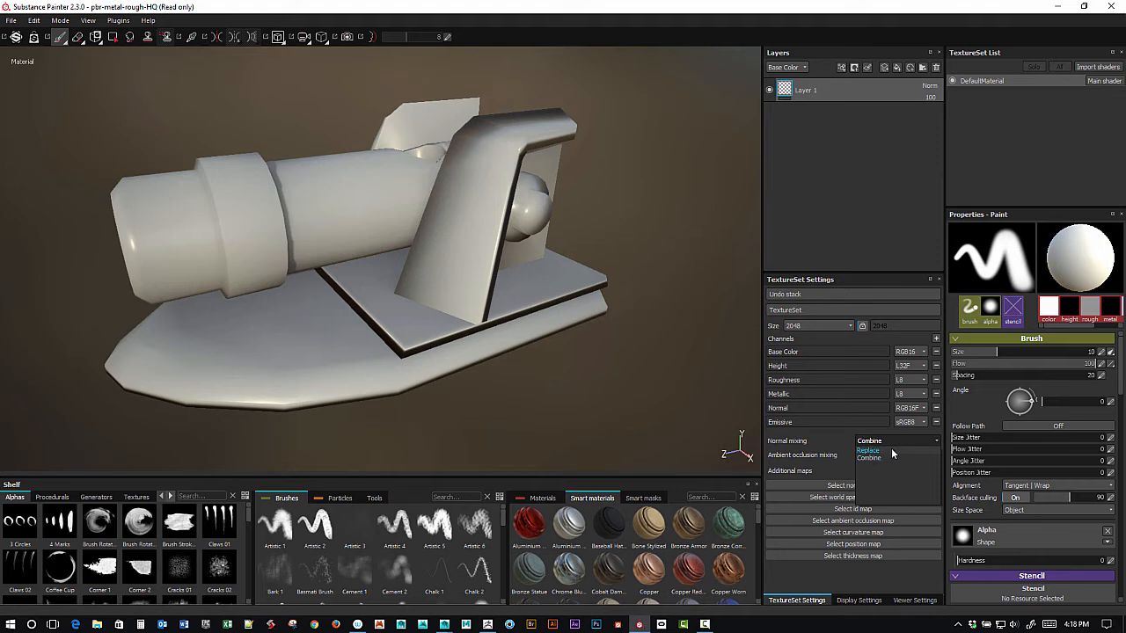
click(890, 450)
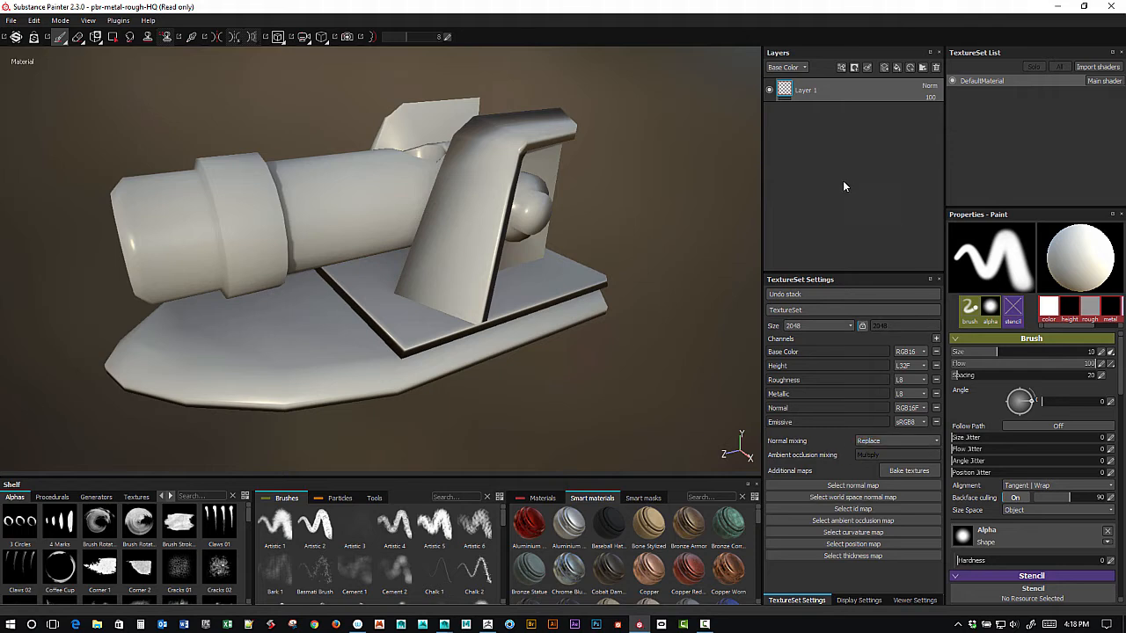
click(916, 441)
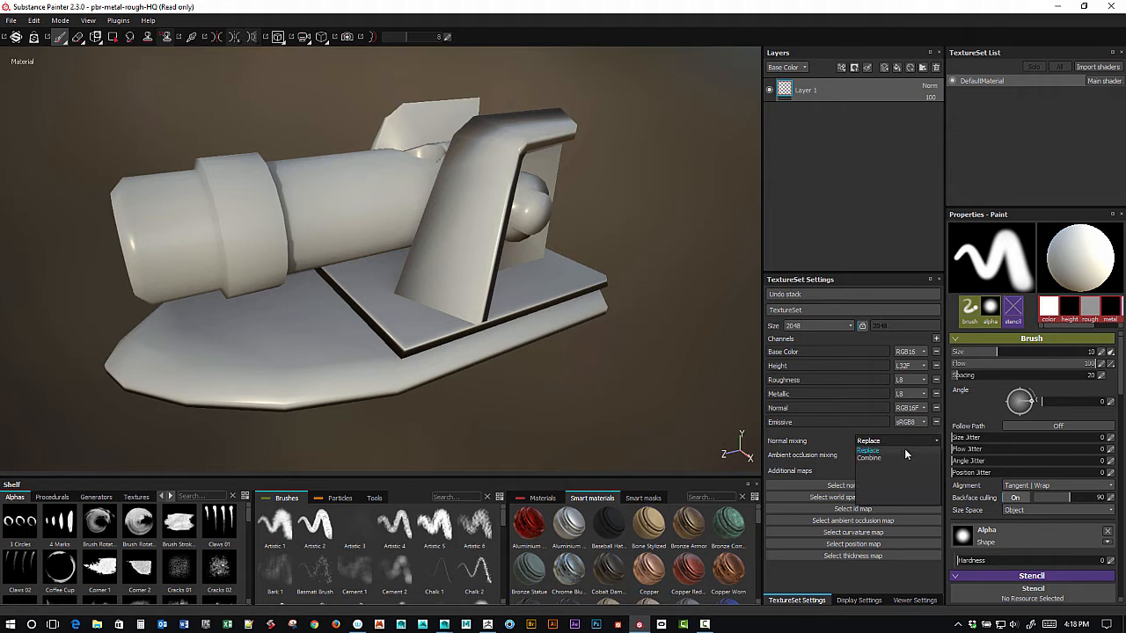
click(893, 459)
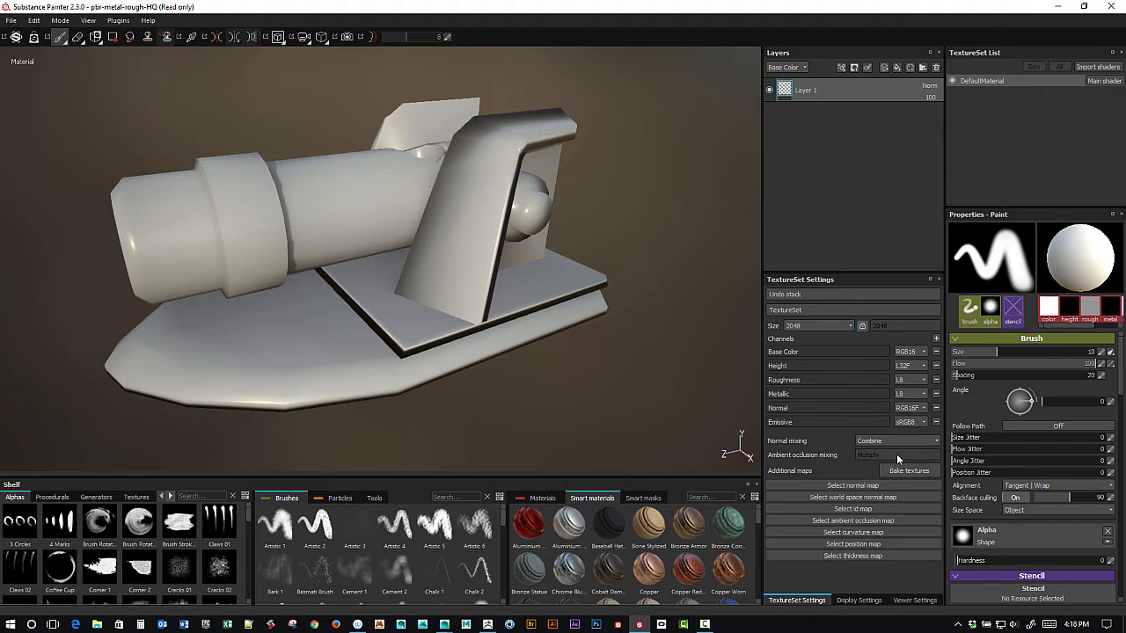
click(895, 443)
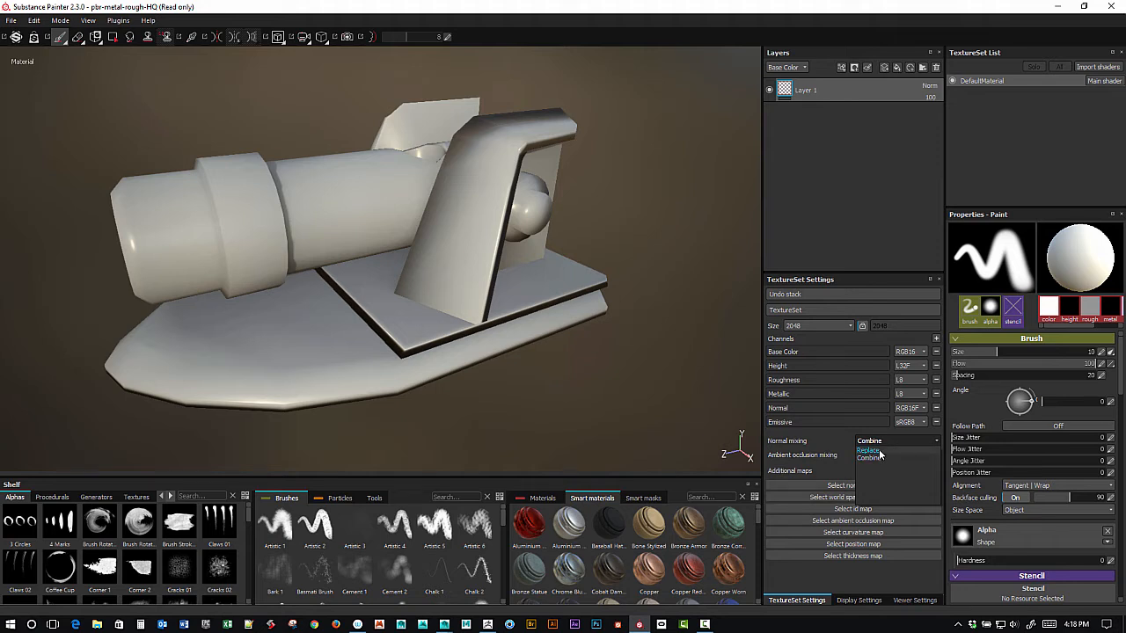
click(878, 451)
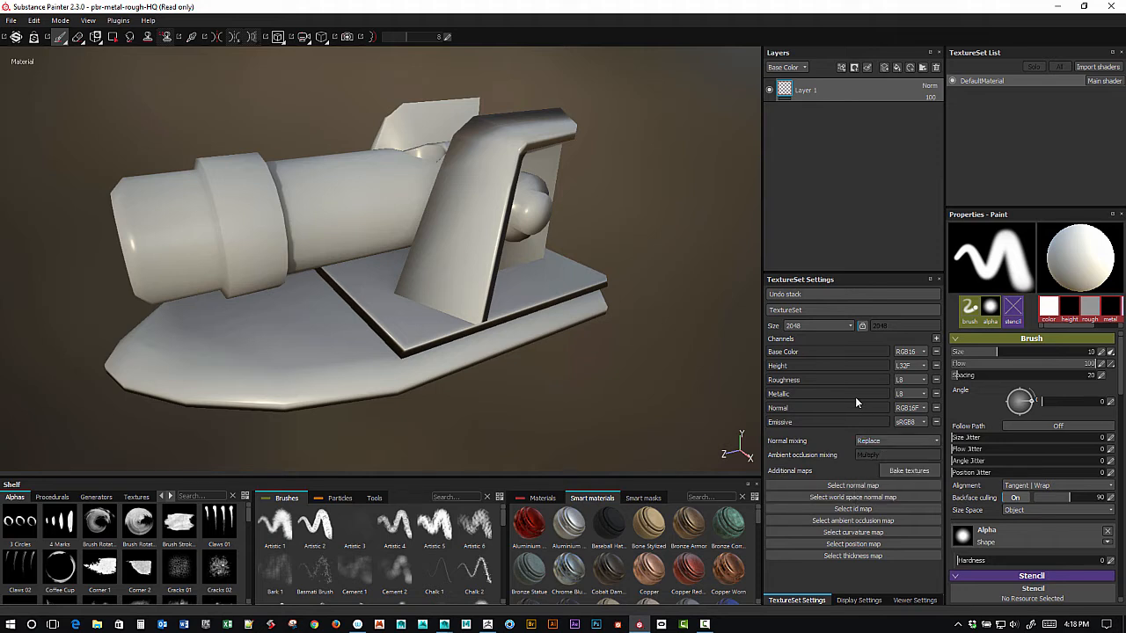
Step: Browse the normal maps available for the texture set without the project filter, leaving the choice empty
click(847, 488)
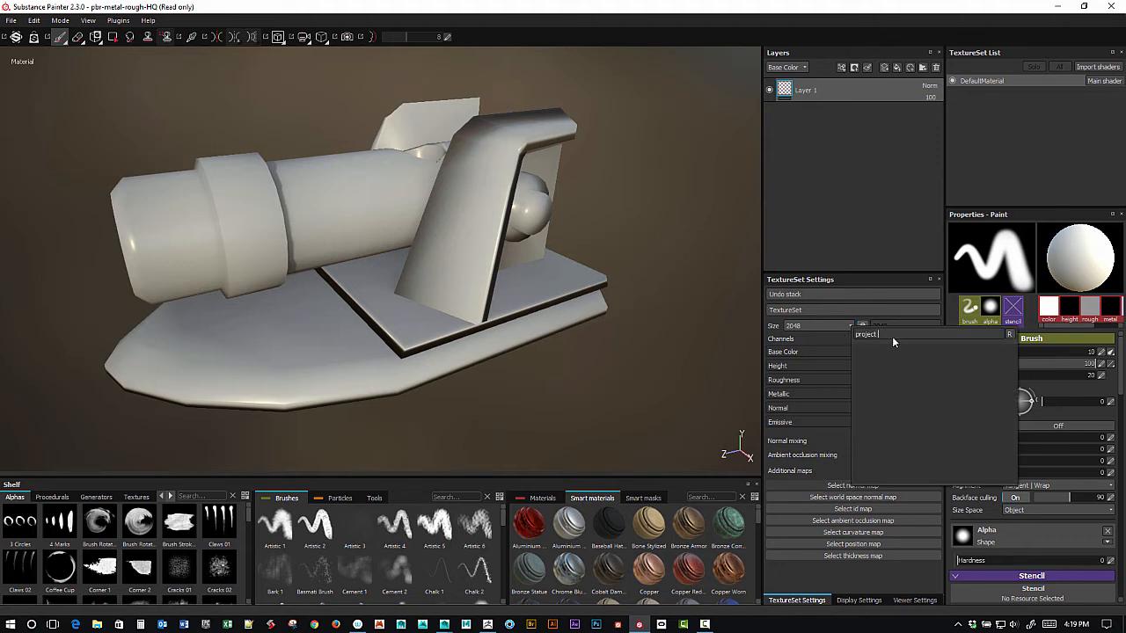
key(BackSpace)
key(BackSpace)
key(BackSpace)
key(BackSpace)
key(BackSpace)
key(BackSpace)
key(BackSpace)
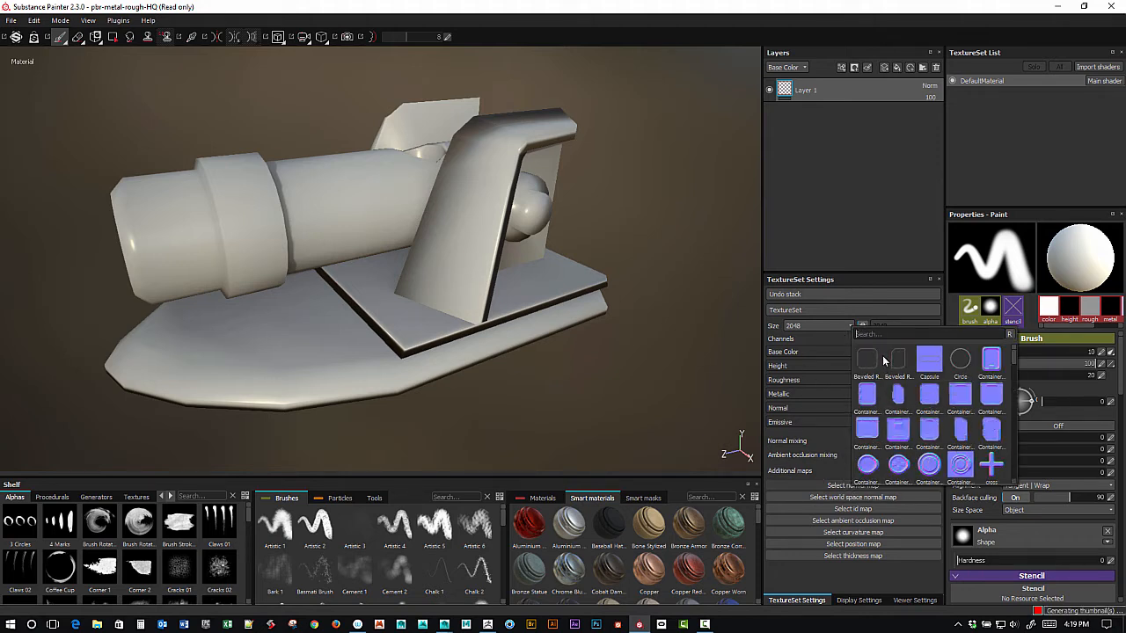
click(702, 369)
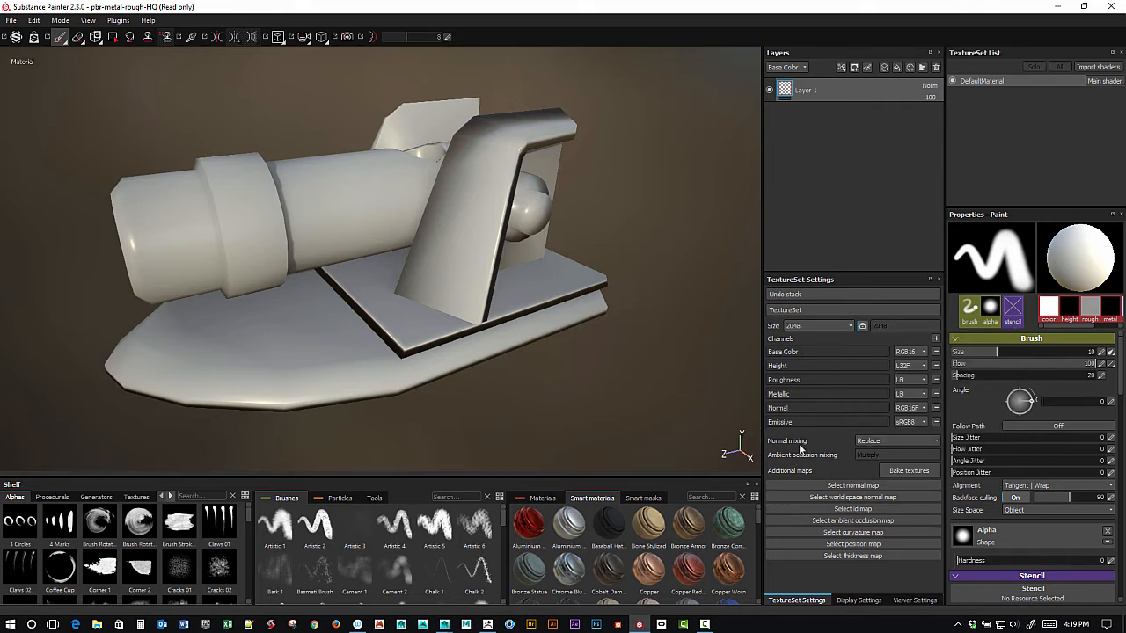
Step: Open the texture baking settings and set the common dilation width to 8
click(907, 471)
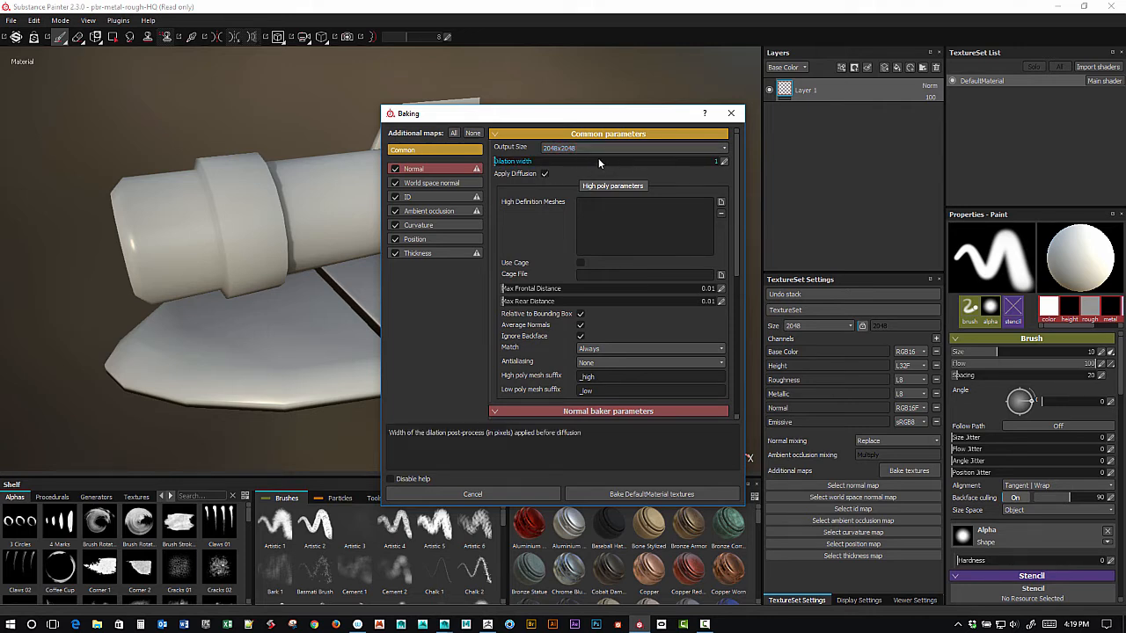
click(725, 161)
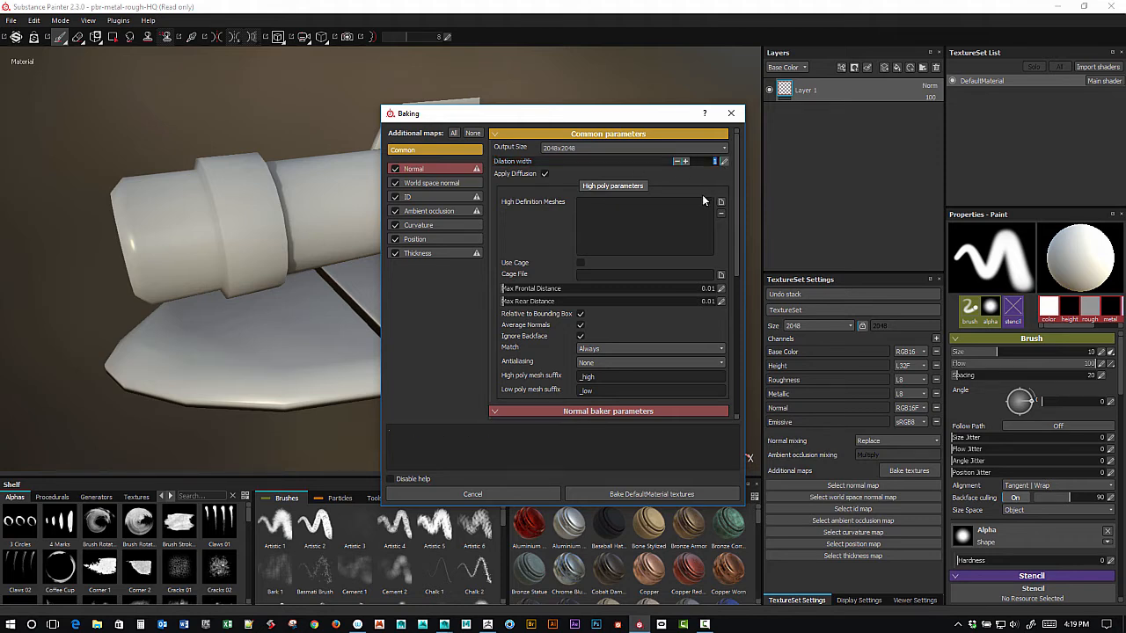
text(8)
key(Return)
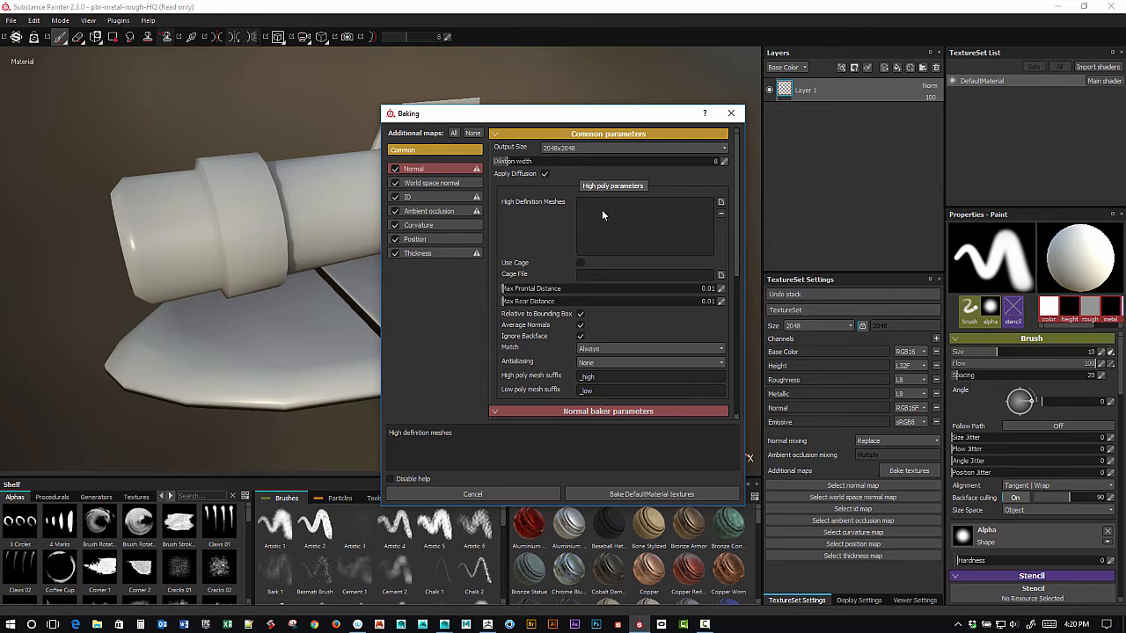
Step: Load Cannon_HighResSculptedDecimated.OBJ as the high definition mesh for baking
click(721, 205)
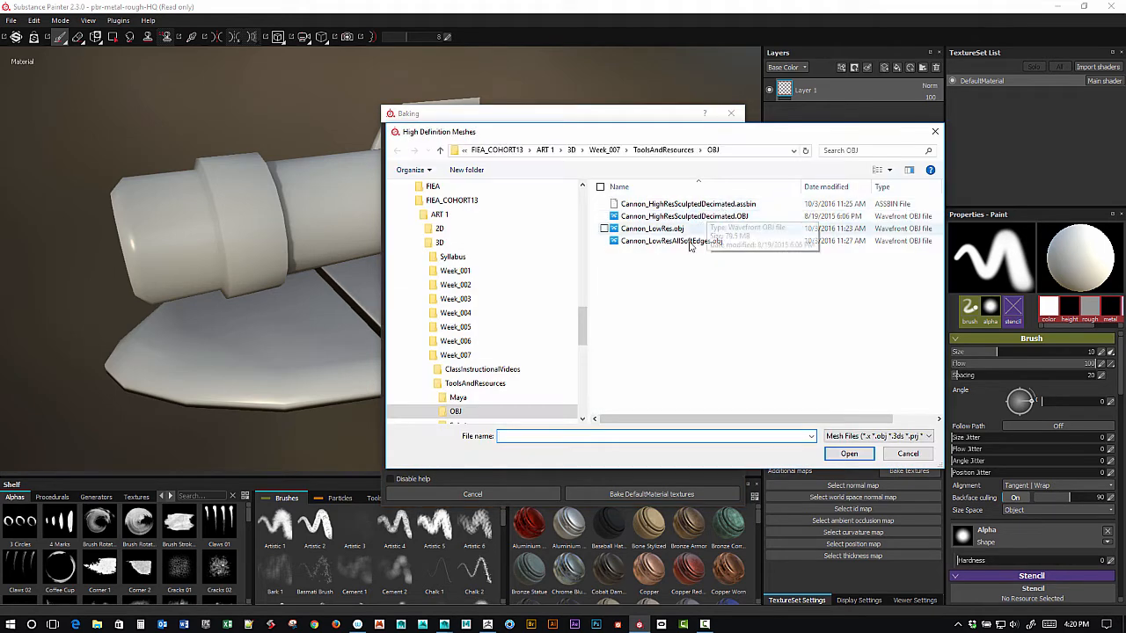
click(695, 217)
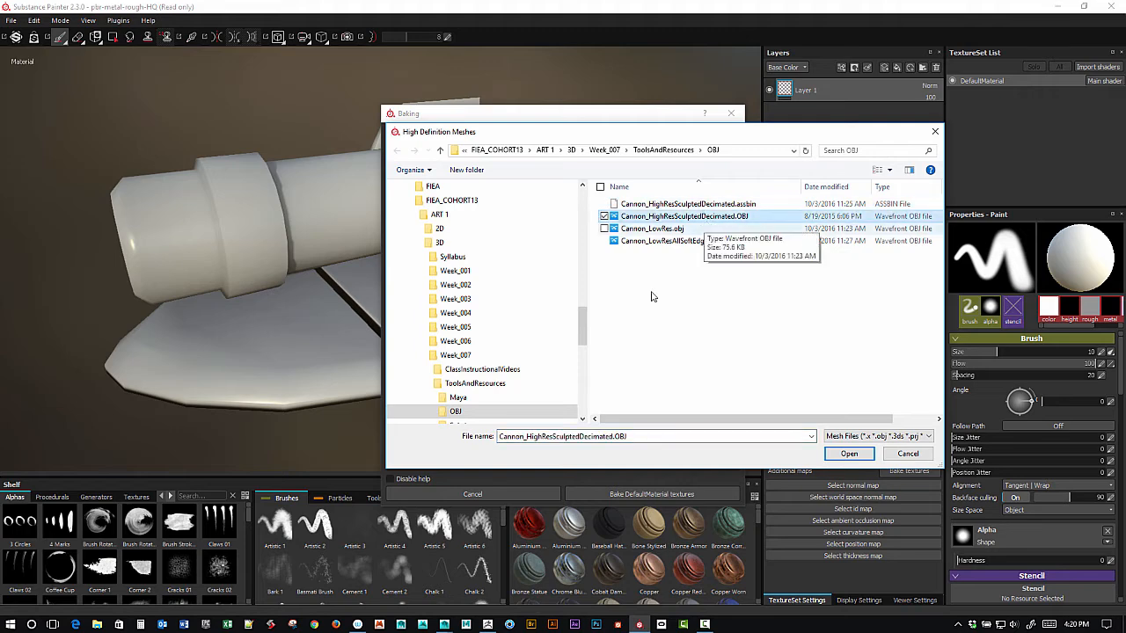
click(850, 455)
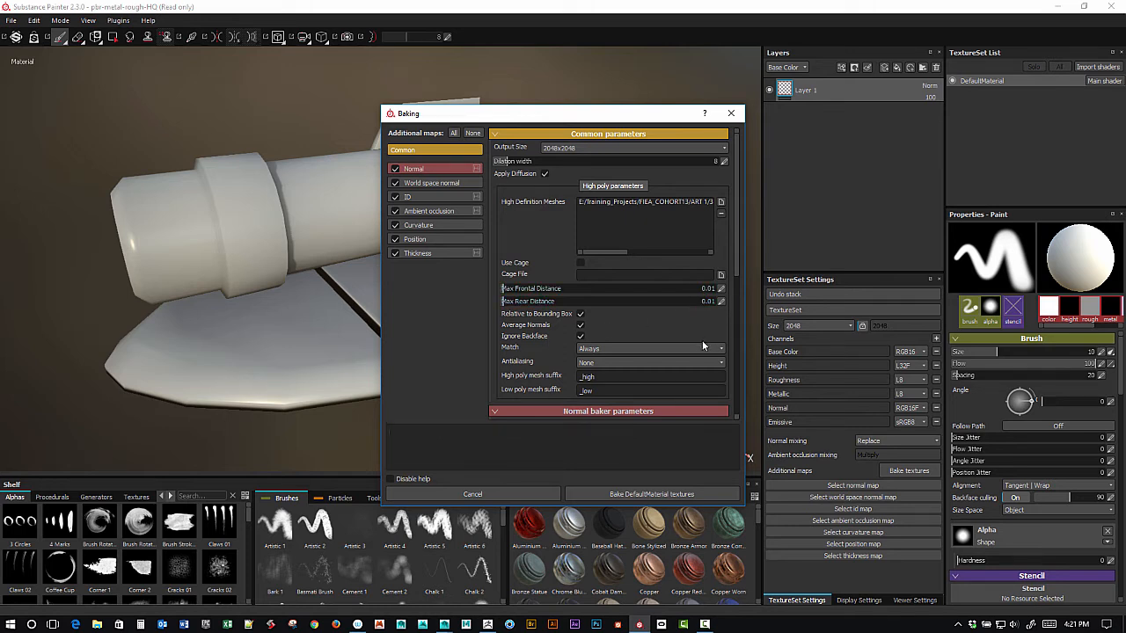
Step: Set the baking antialiasing to Subsampling 2x2 and bake the DefaultMaterial textures
click(650, 361)
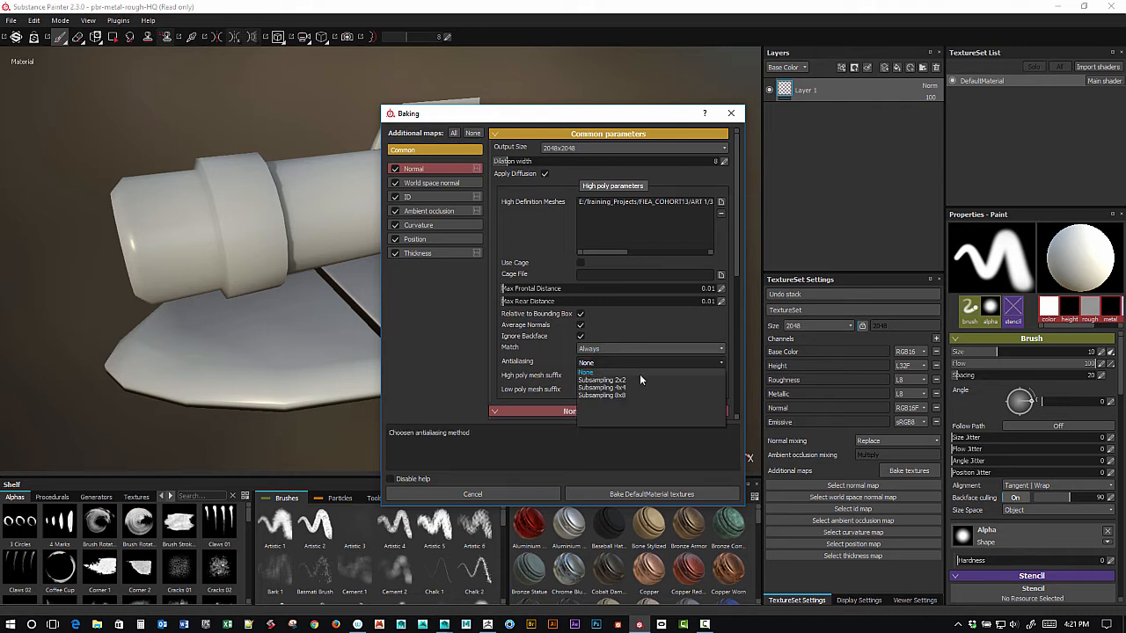
click(631, 384)
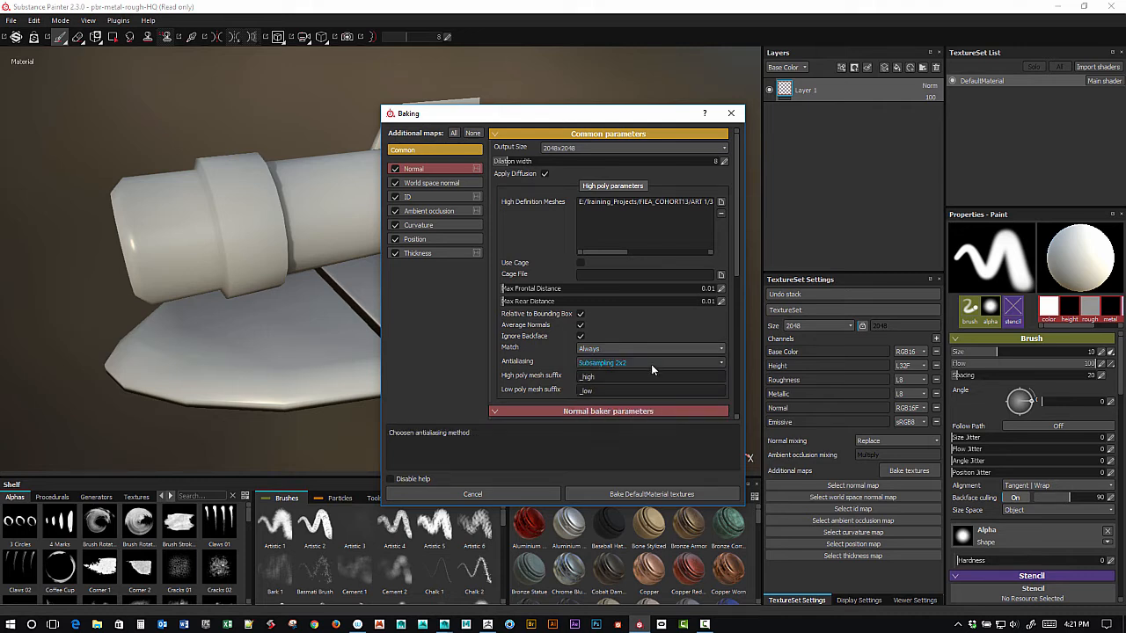
click(651, 363)
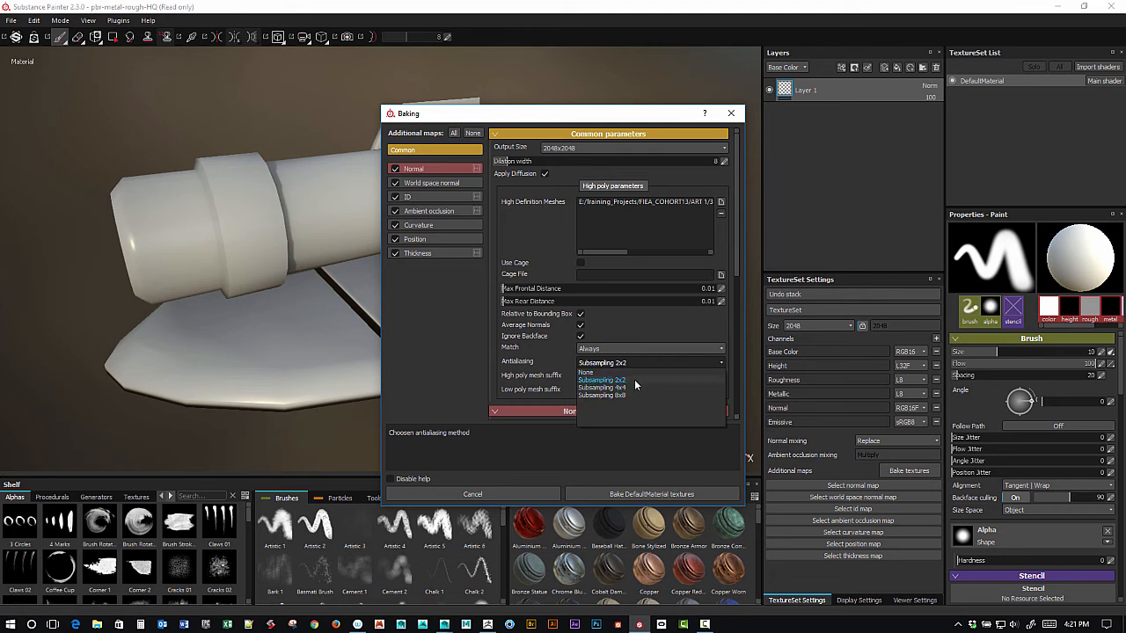
click(634, 379)
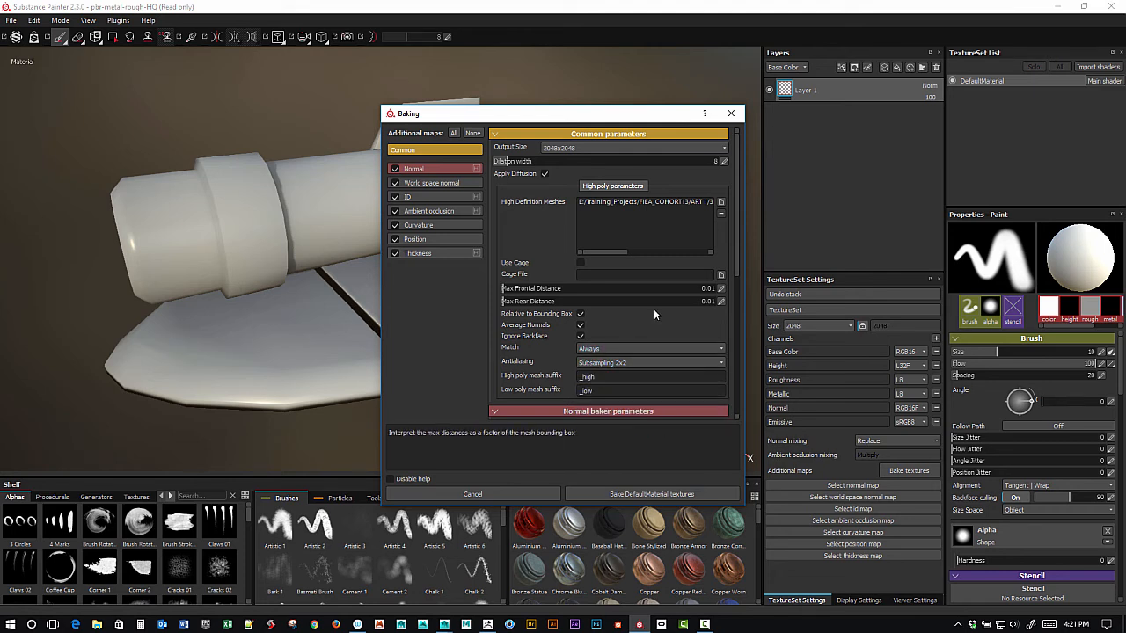
click(699, 494)
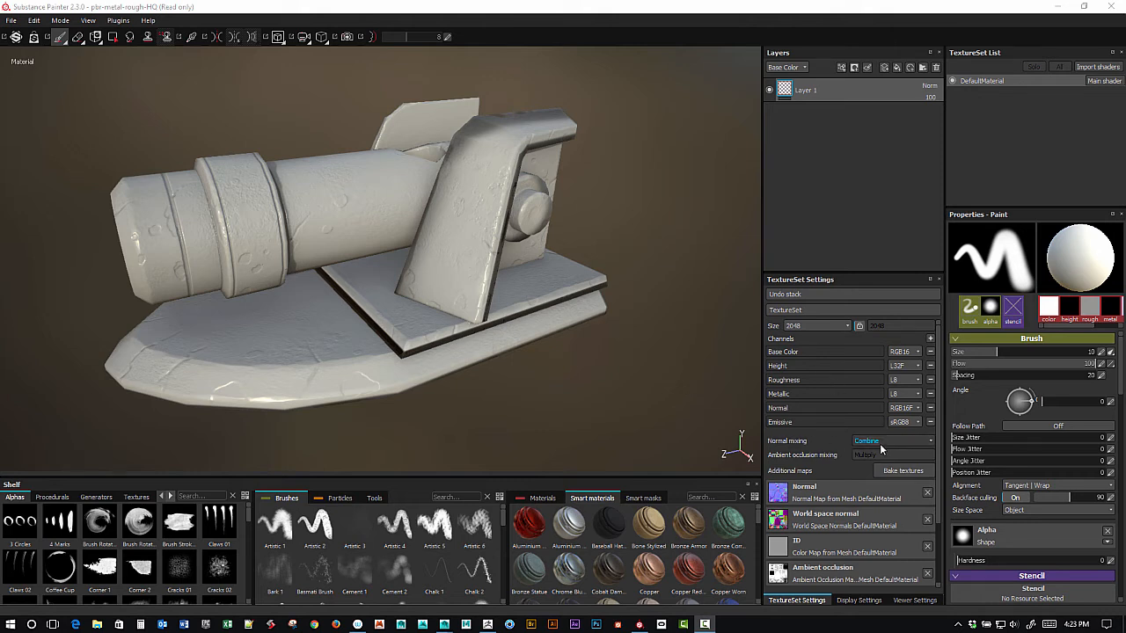
Step: Compare Replace and Combine normal mixing on the baked cannon, ending with Combine selected
click(907, 441)
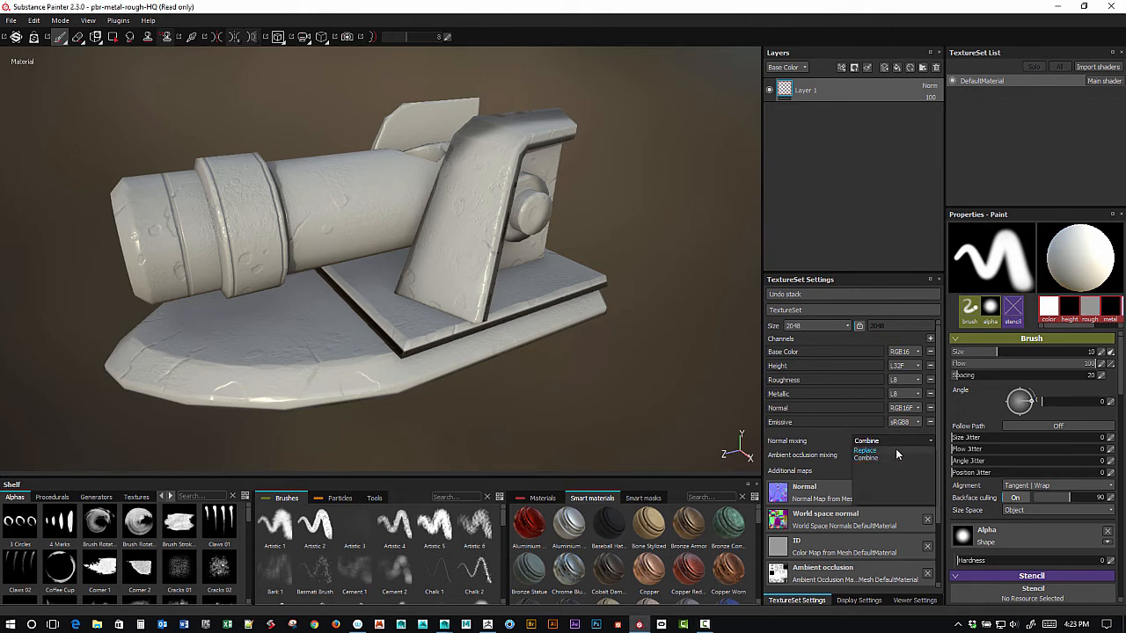
click(890, 448)
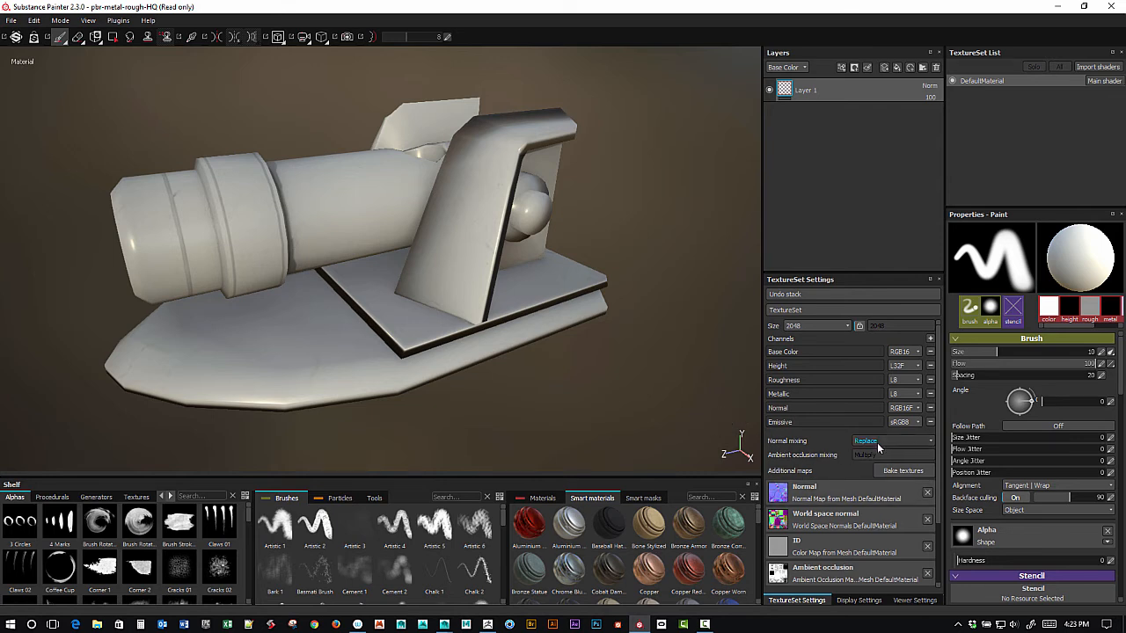
click(874, 442)
click(874, 459)
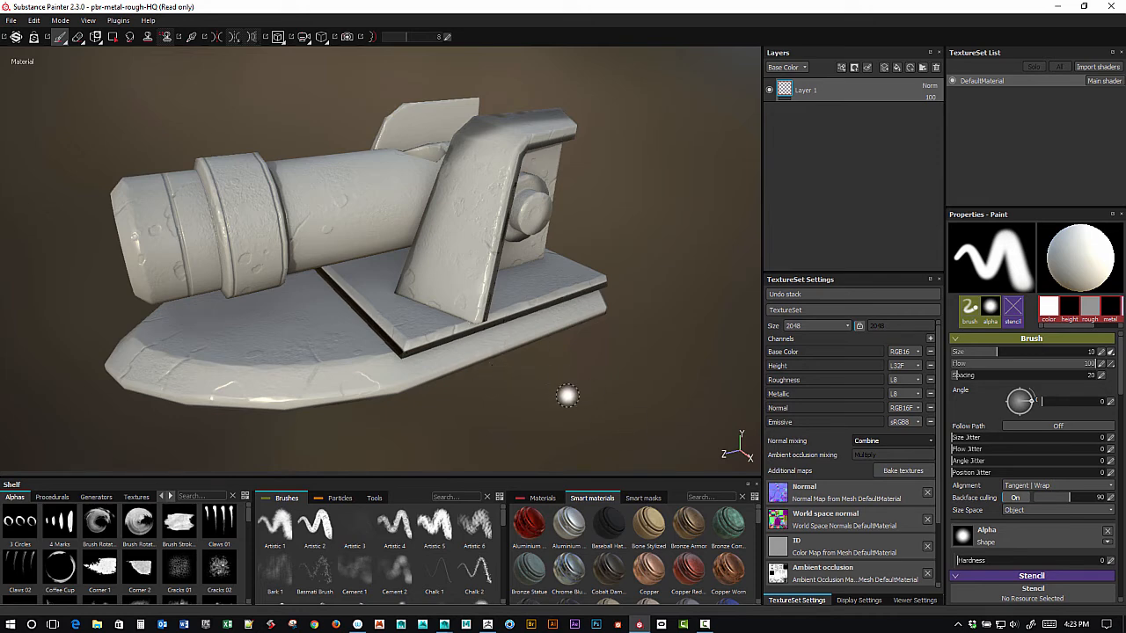
alt+drag(568, 392, 695, 404)
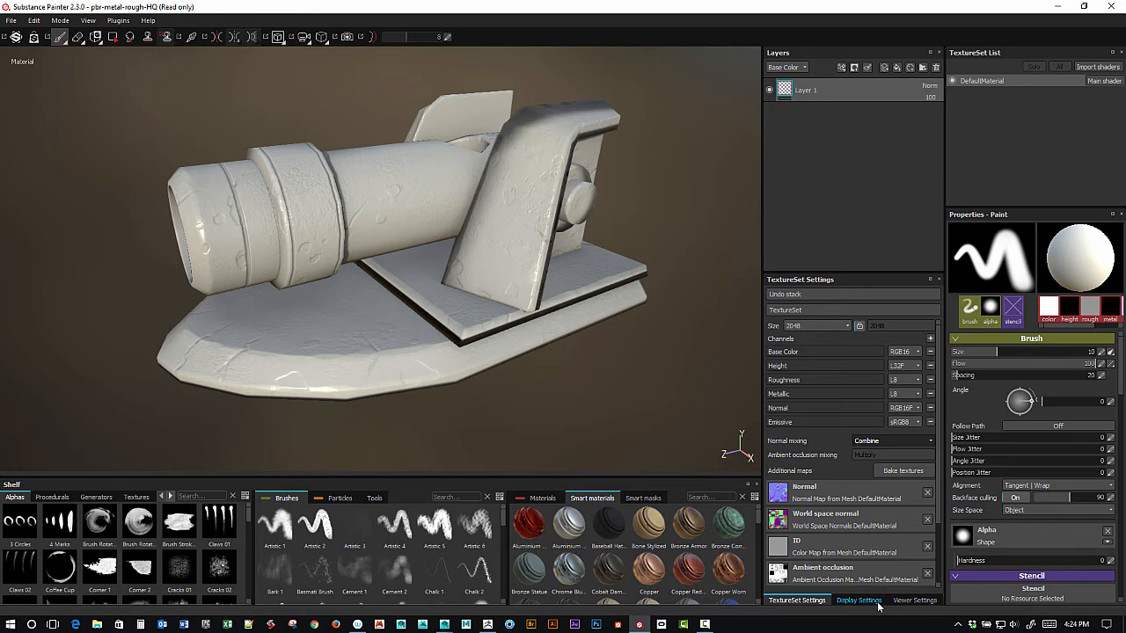
Step: Set the shader's AO Intensity to 1 and rotate the environment lighting slightly around the cannon
click(906, 601)
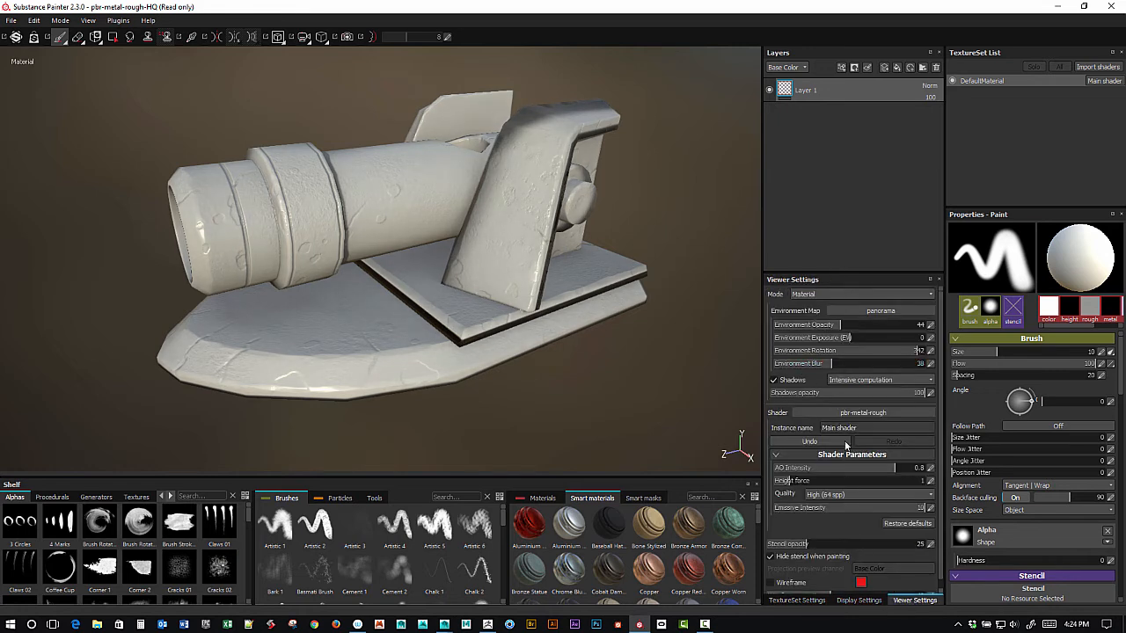
mouse_move(892, 470)
mouse_down()
mouse_move(830, 462)
mouse_move(943, 467)
mouse_up()
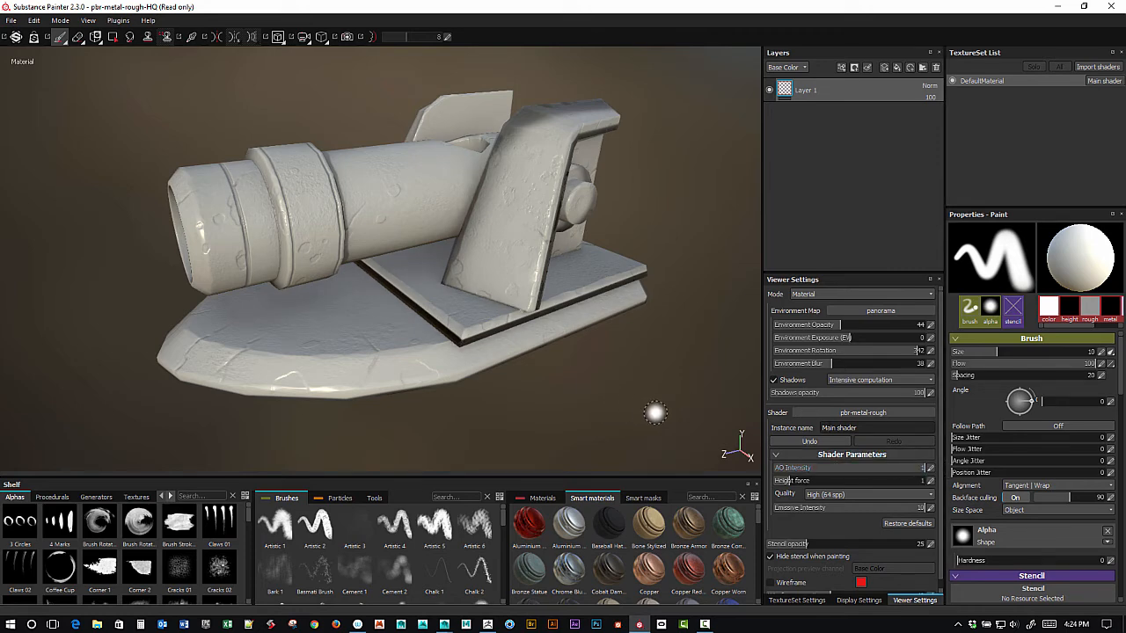
alt+drag(683, 372, 631, 377)
shift+right_drag(632, 378, 644, 374)
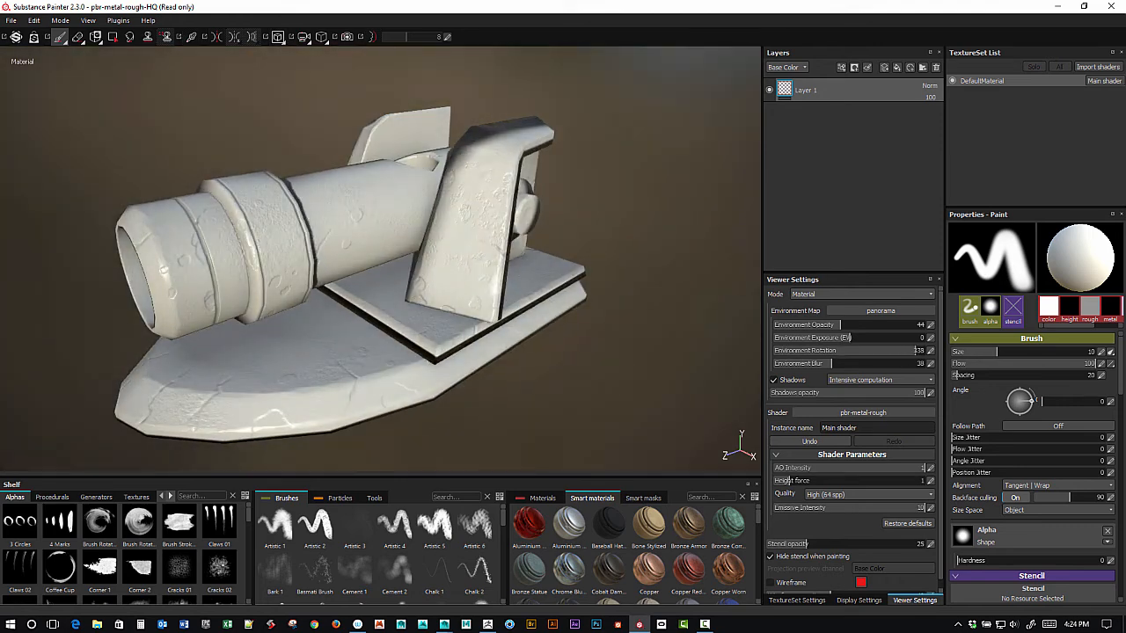
alt+drag(669, 376, 633, 360)
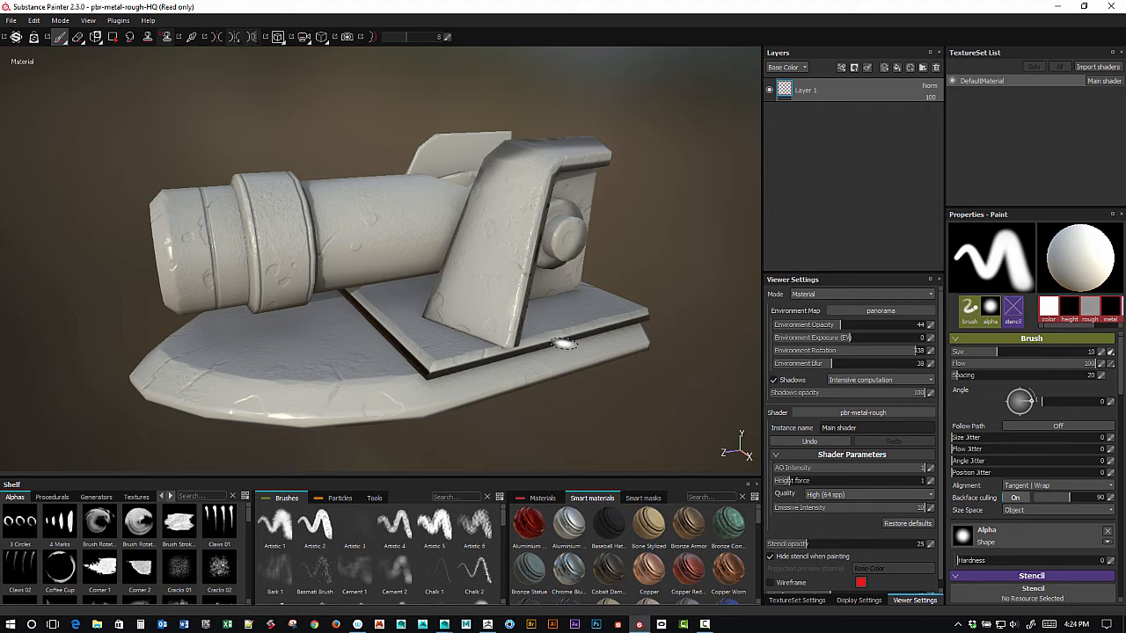
Step: Examine the baked surface detail and edges of the cannon from several sides under different environment lighting rotations
click(796, 600)
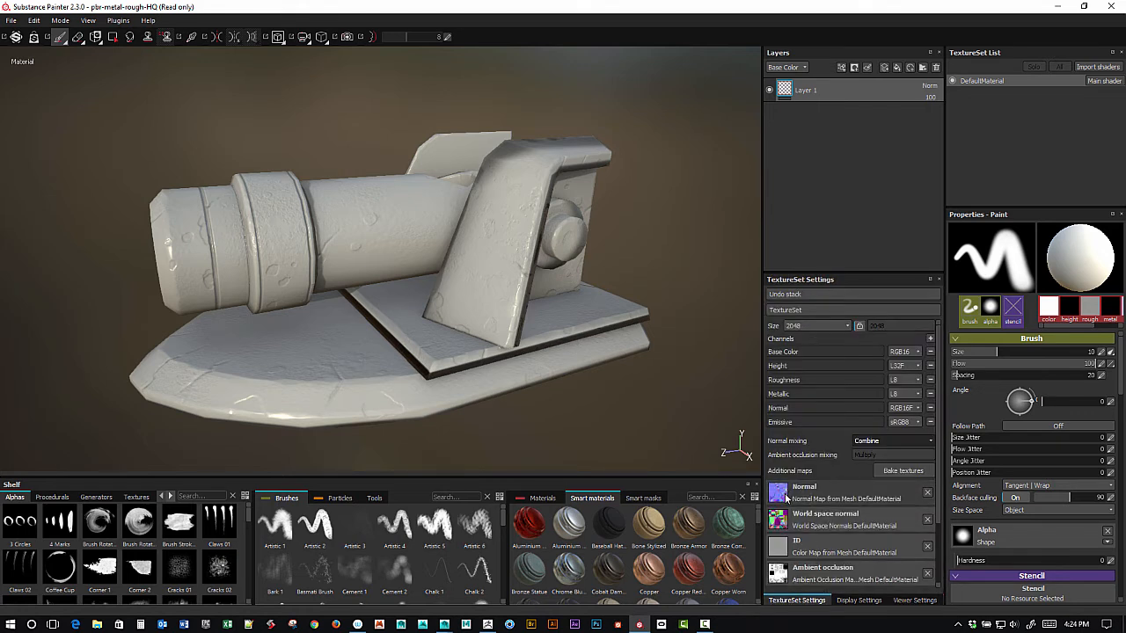
mouse_move(661, 389)
alt+mouse_down()
mouse_move(626, 415)
mouse_move(648, 412)
mouse_move(608, 314)
mouse_move(680, 263)
mouse_move(623, 266)
alt+mouse_up()
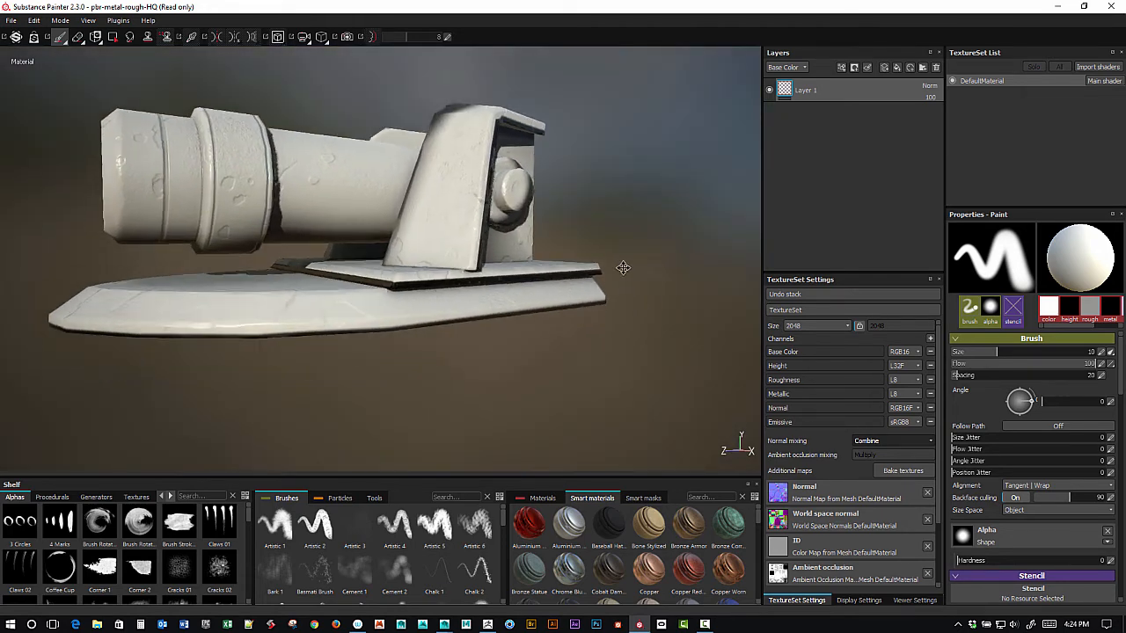
alt+right_drag(624, 267, 638, 314)
alt+middle_drag(639, 313, 630, 242)
alt+drag(630, 242, 682, 330)
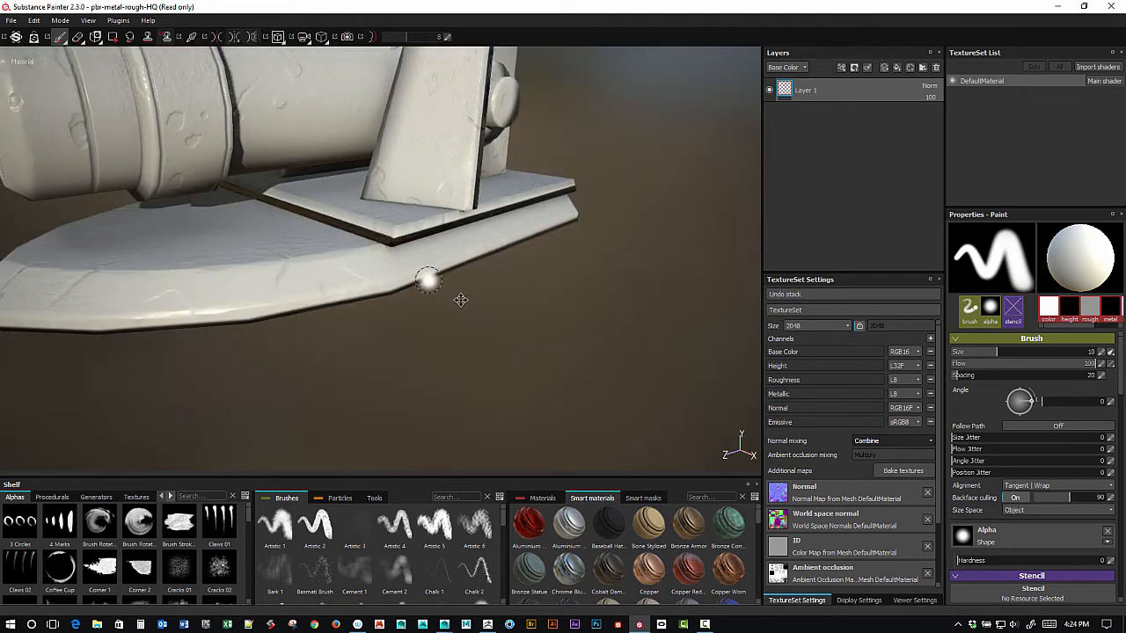
mouse_move(428, 276)
alt+mouse_down()
mouse_move(515, 390)
mouse_move(643, 351)
mouse_move(628, 377)
alt+mouse_up()
mouse_move(620, 217)
alt+mouse_down()
mouse_move(694, 186)
mouse_move(669, 290)
alt+mouse_up()
alt+drag(729, 255, 493, 246)
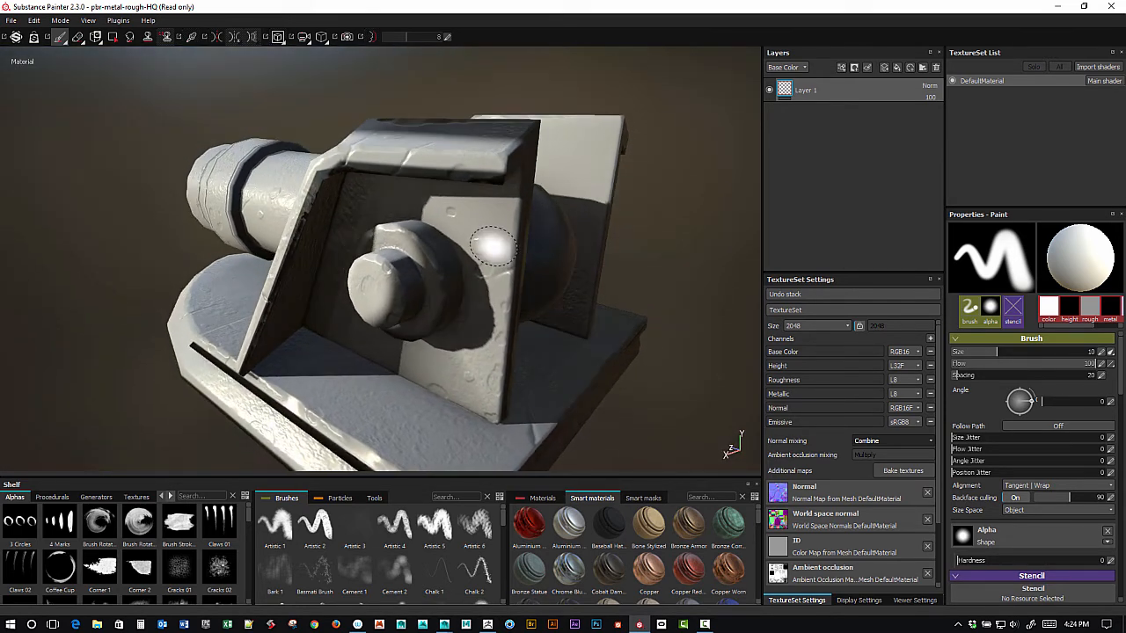
shift+right_drag(426, 280, 646, 312)
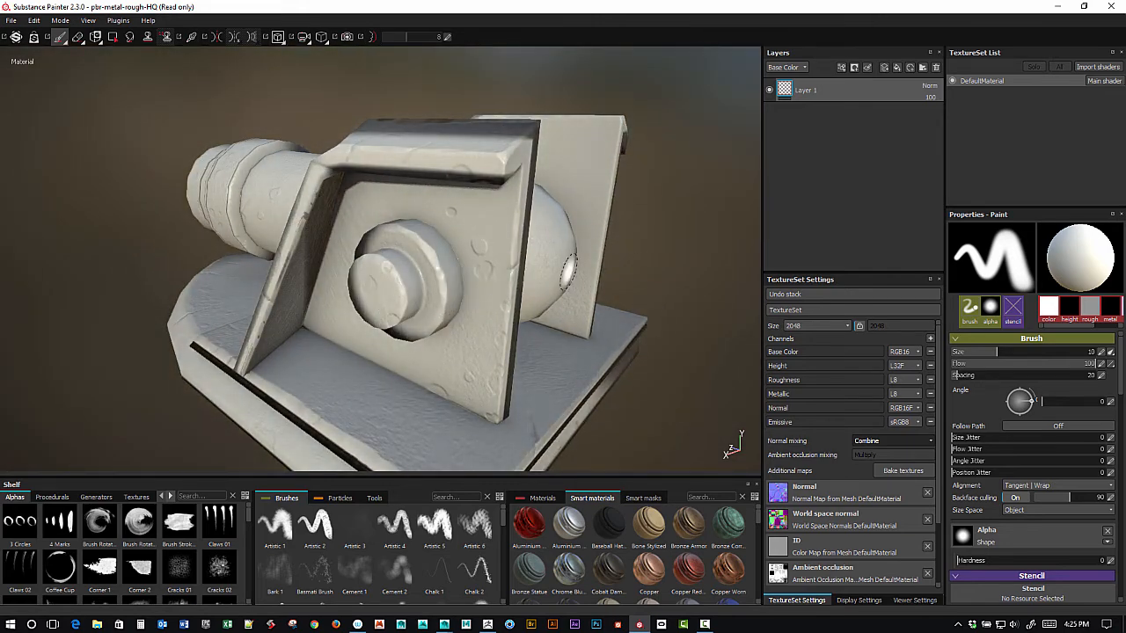
alt+drag(568, 273, 251, 394)
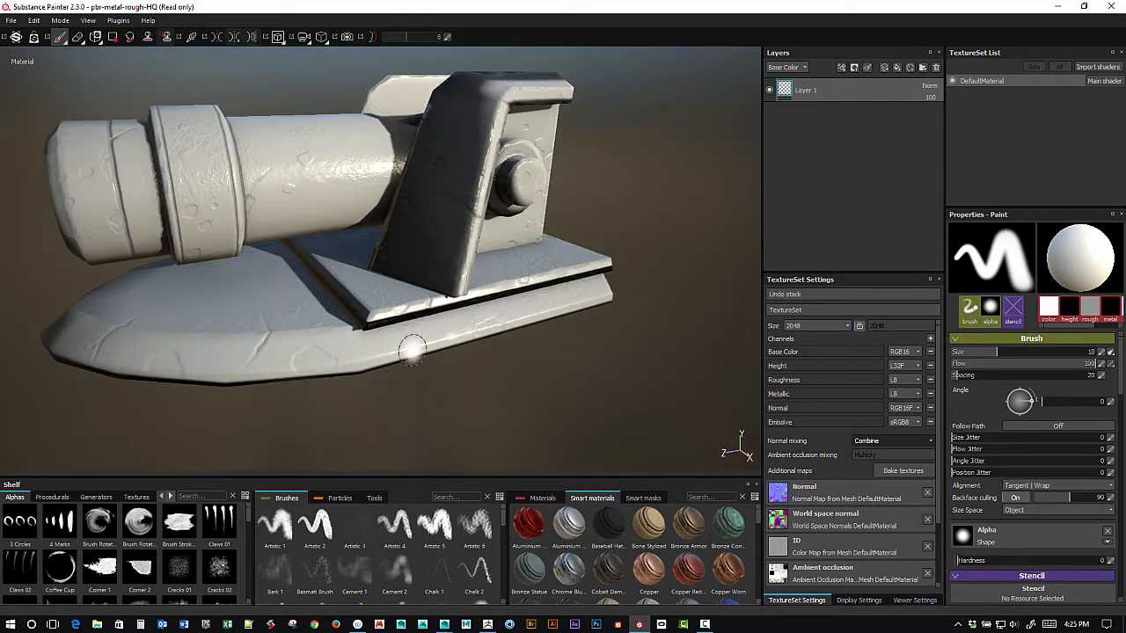
alt+drag(602, 145, 699, 185)
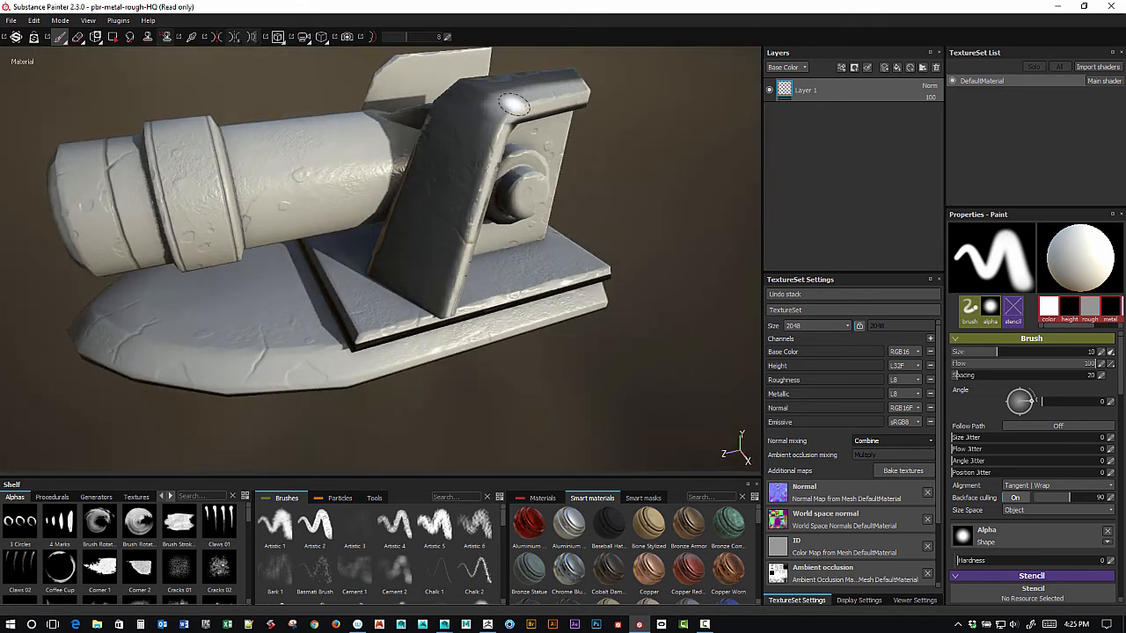
alt+middle_drag(650, 164, 686, 229)
alt+drag(685, 228, 704, 226)
shift+right_drag(697, 218, 651, 213)
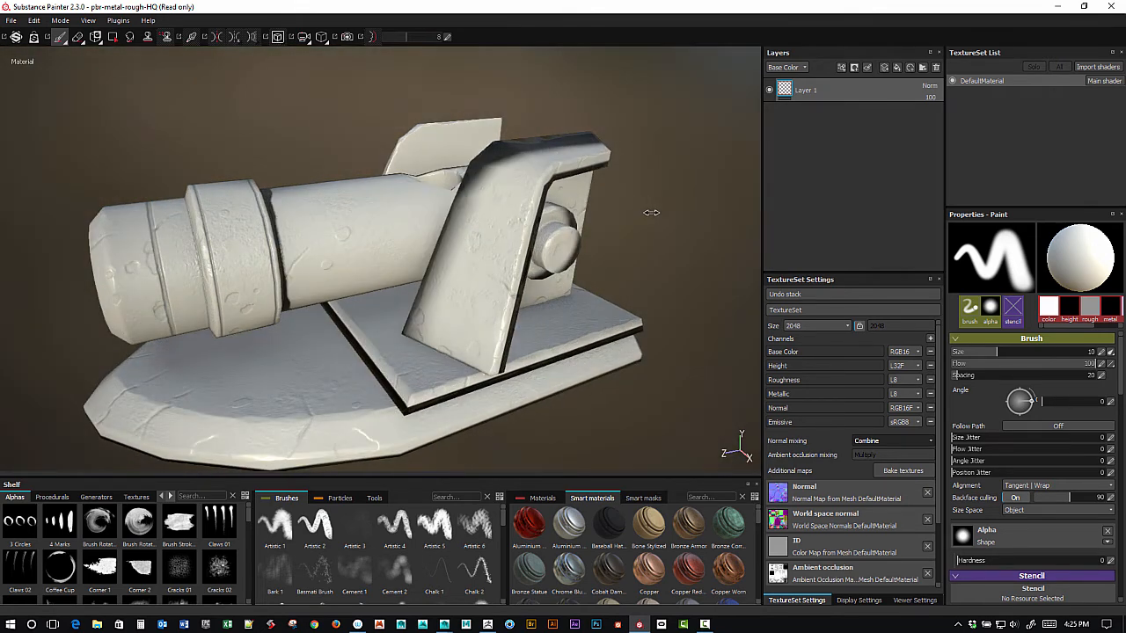
alt+middle_drag(680, 226, 652, 204)
alt+drag(669, 214, 680, 217)
alt+middle_drag(663, 220, 685, 214)
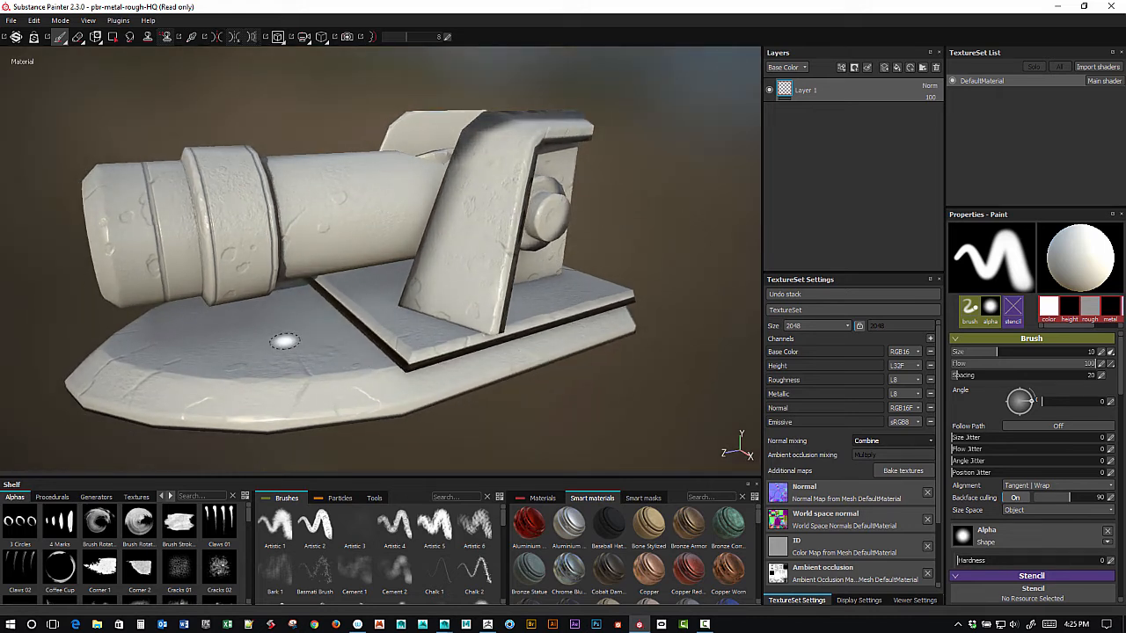
Step: Replace the project mesh with Cannon_LowRes.obj in the project configuration, keeping the DirectX normal map format and preserved stroke positions
click(33, 19)
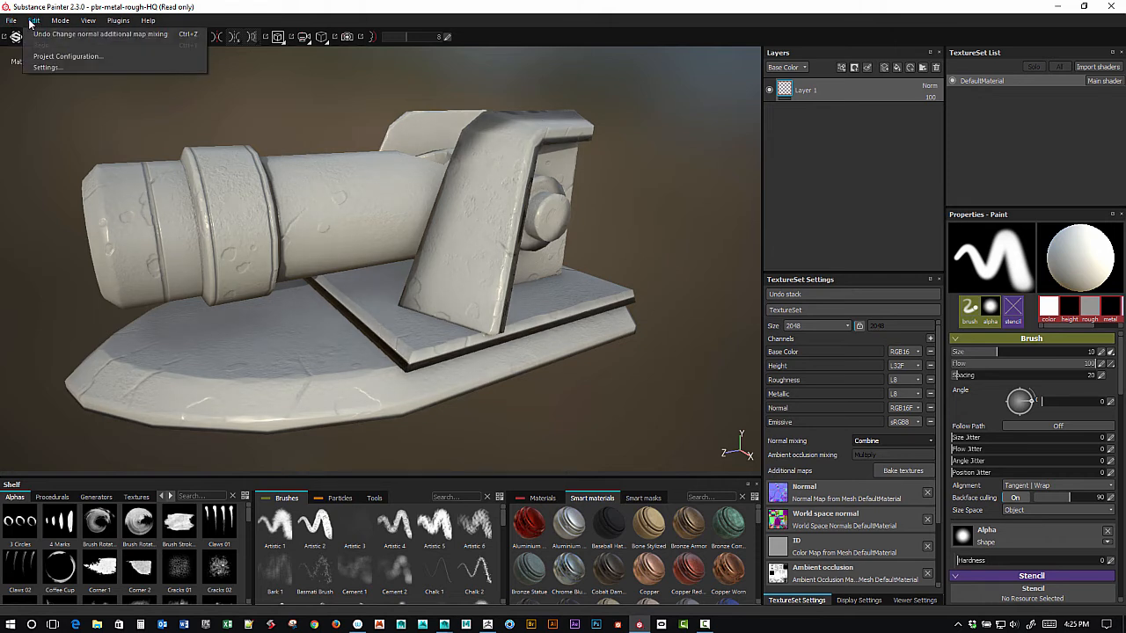
click(74, 58)
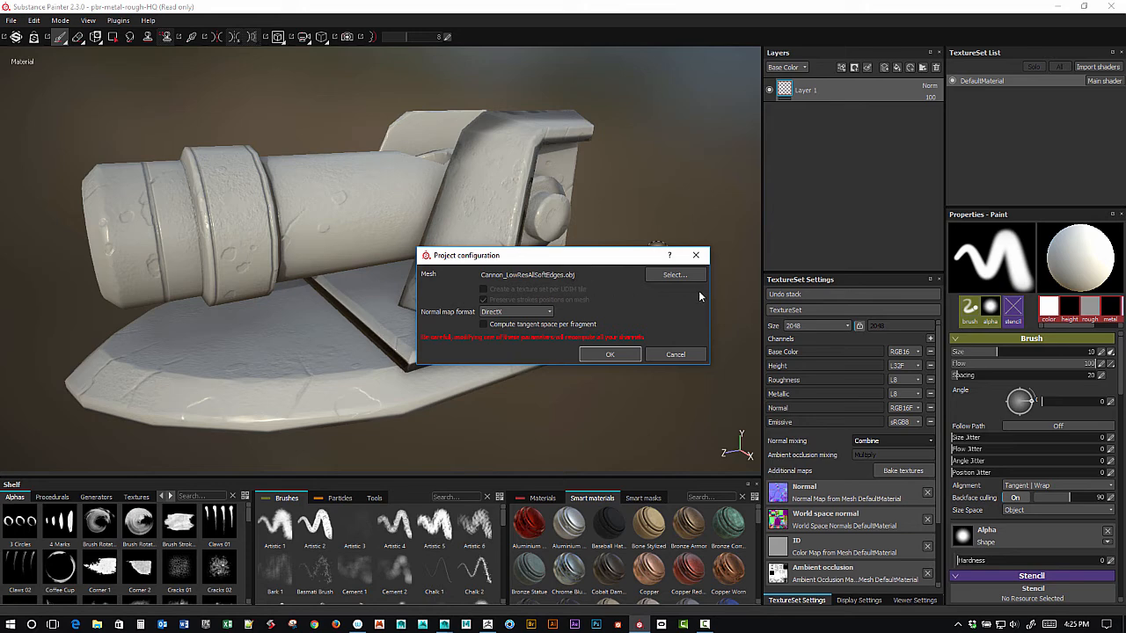
click(672, 275)
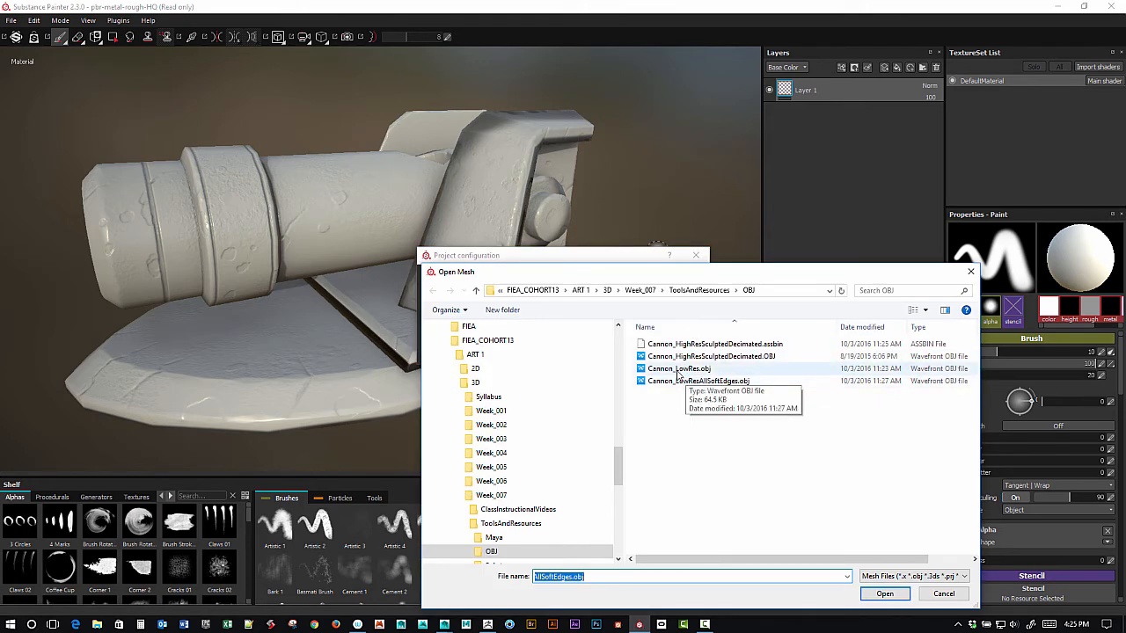
click(698, 372)
drag(719, 278, 671, 175)
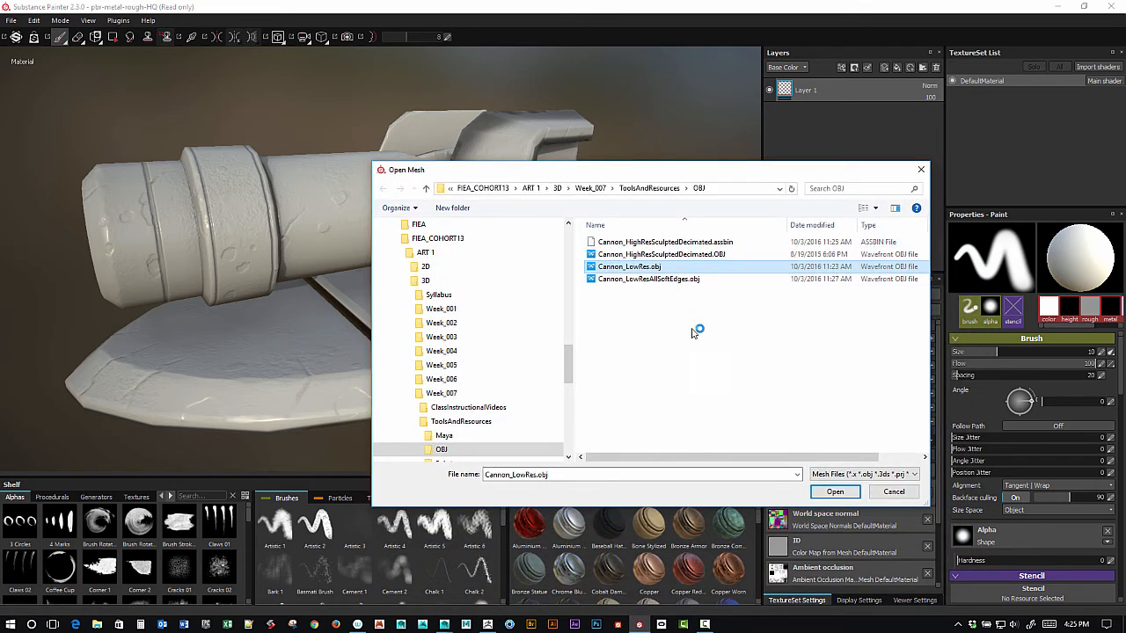
click(835, 492)
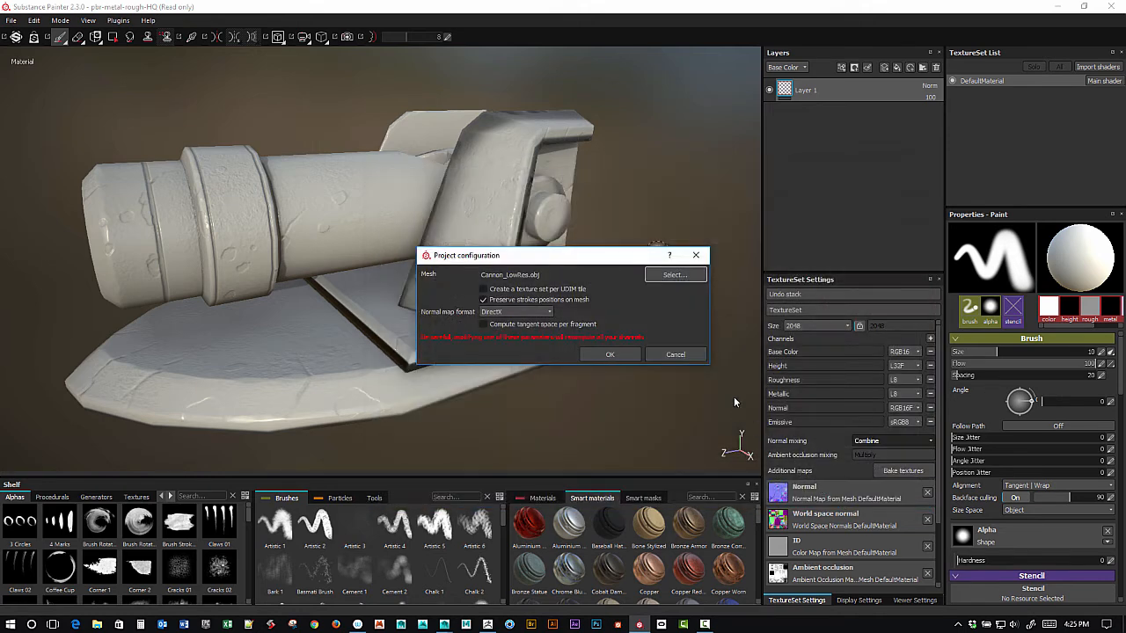
click(610, 354)
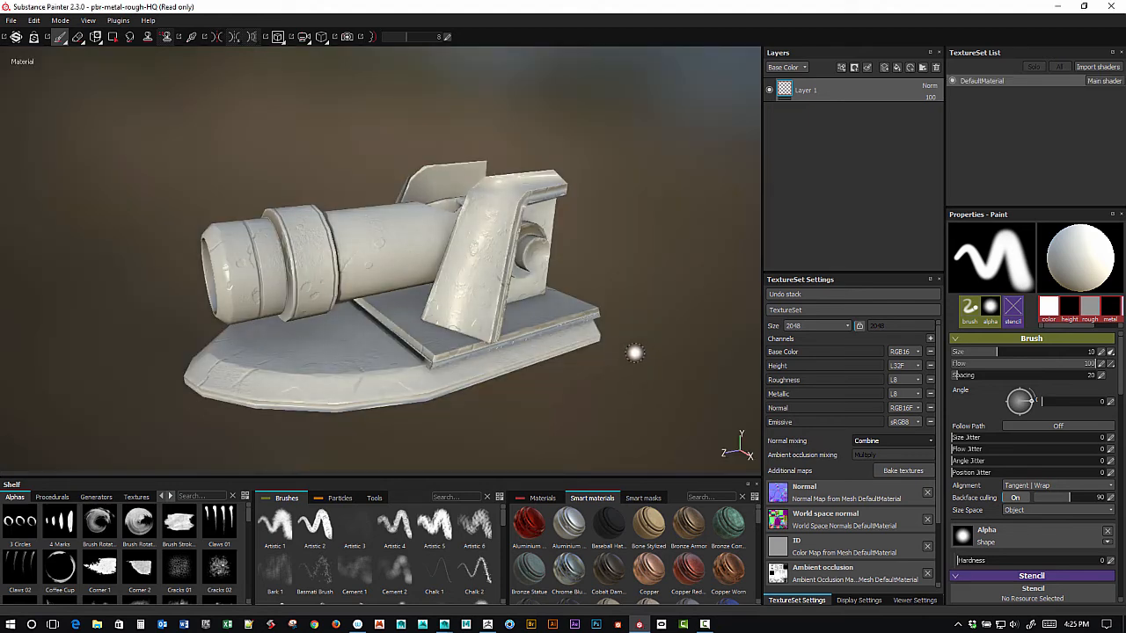
Step: Examine how the existing baked maps shade the edges, bolt and base of the Cannon_LowRes mesh from several angles
alt+drag(641, 272, 604, 301)
alt+right_drag(603, 300, 696, 299)
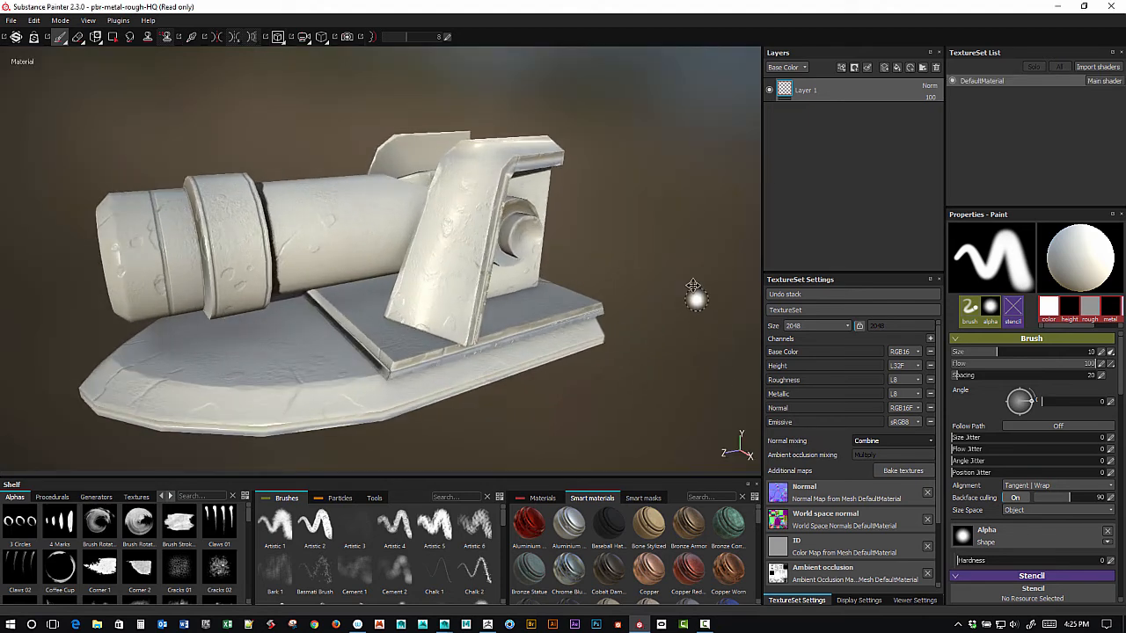
alt+middle_drag(696, 299, 679, 272)
alt+drag(679, 260, 626, 301)
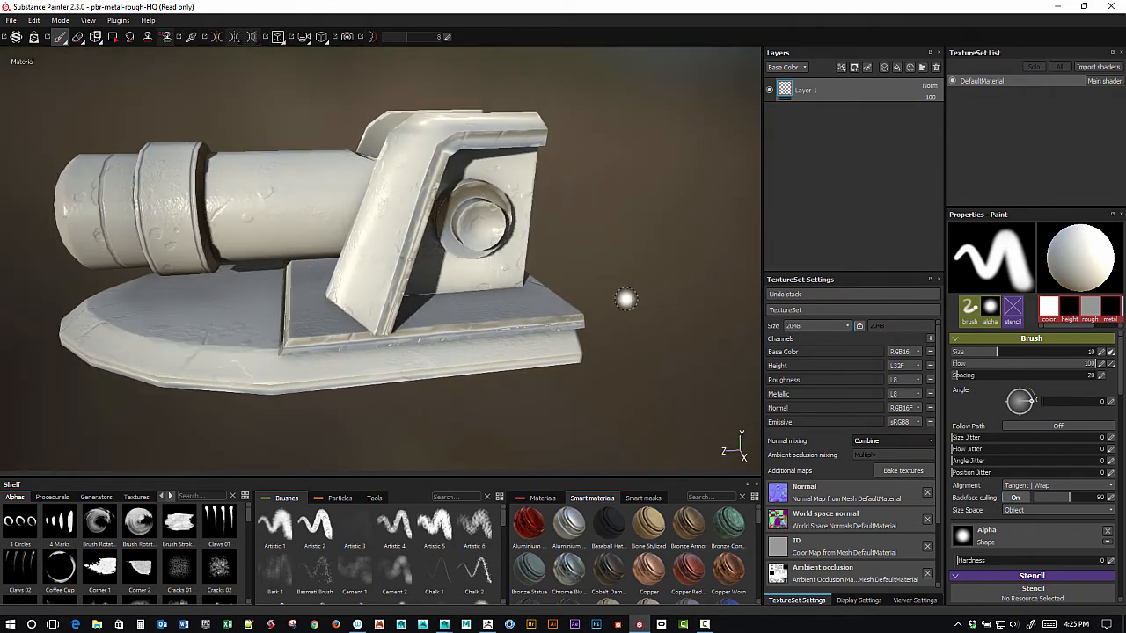
alt+right_drag(625, 302, 695, 378)
mouse_move(695, 378)
alt+mouse_down()
mouse_move(659, 264)
mouse_move(694, 279)
mouse_move(667, 267)
mouse_move(664, 228)
alt+mouse_up()
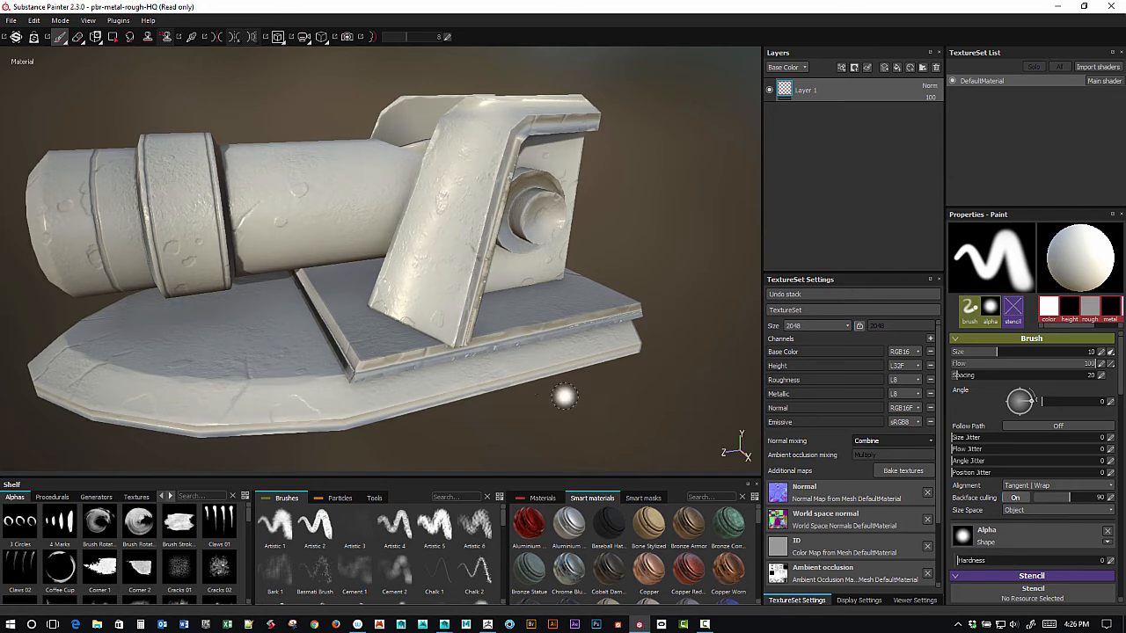
mouse_move(585, 400)
alt+mouse_down()
mouse_move(581, 376)
mouse_move(616, 392)
mouse_move(671, 396)
mouse_move(633, 366)
alt+mouse_up()
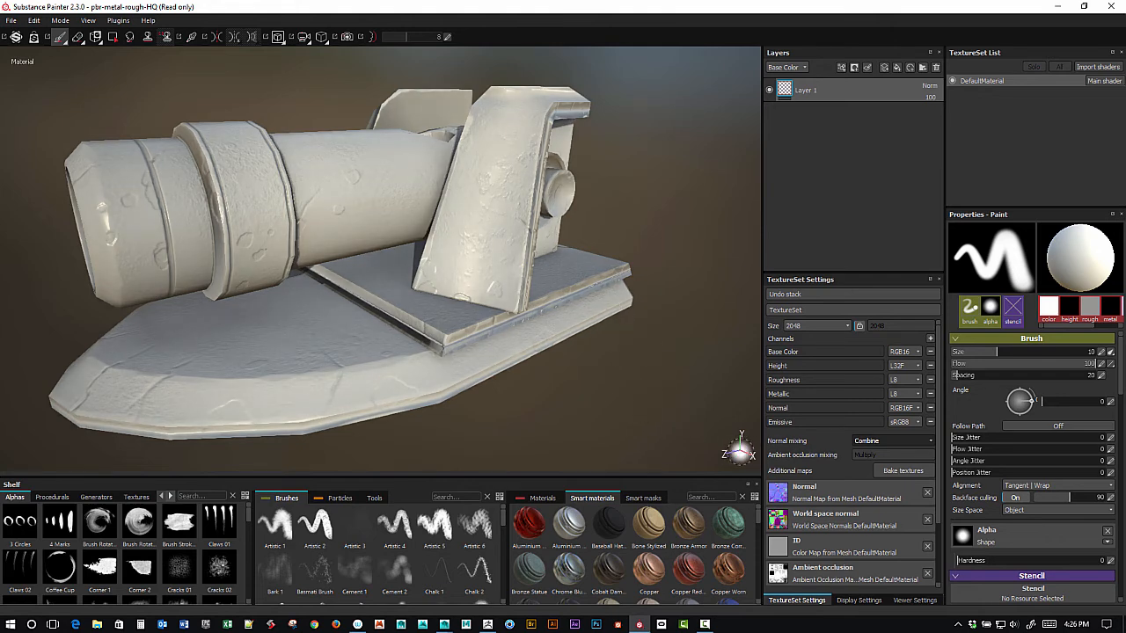
Step: Open the texture baking settings and limit the maps being baked to Normal only
click(899, 472)
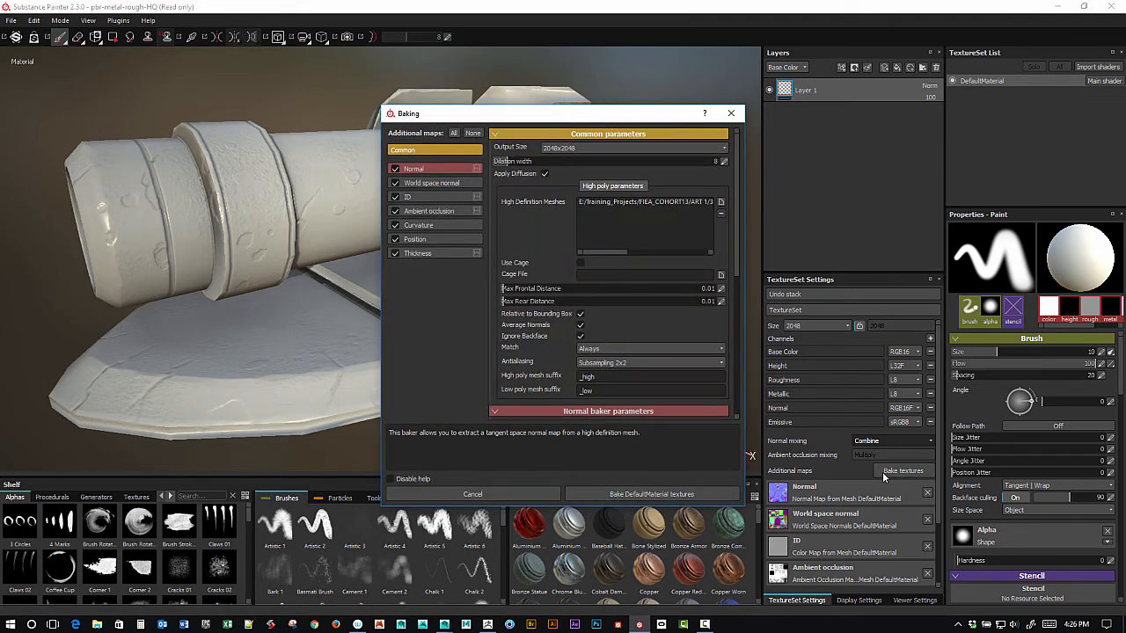
click(395, 239)
click(395, 225)
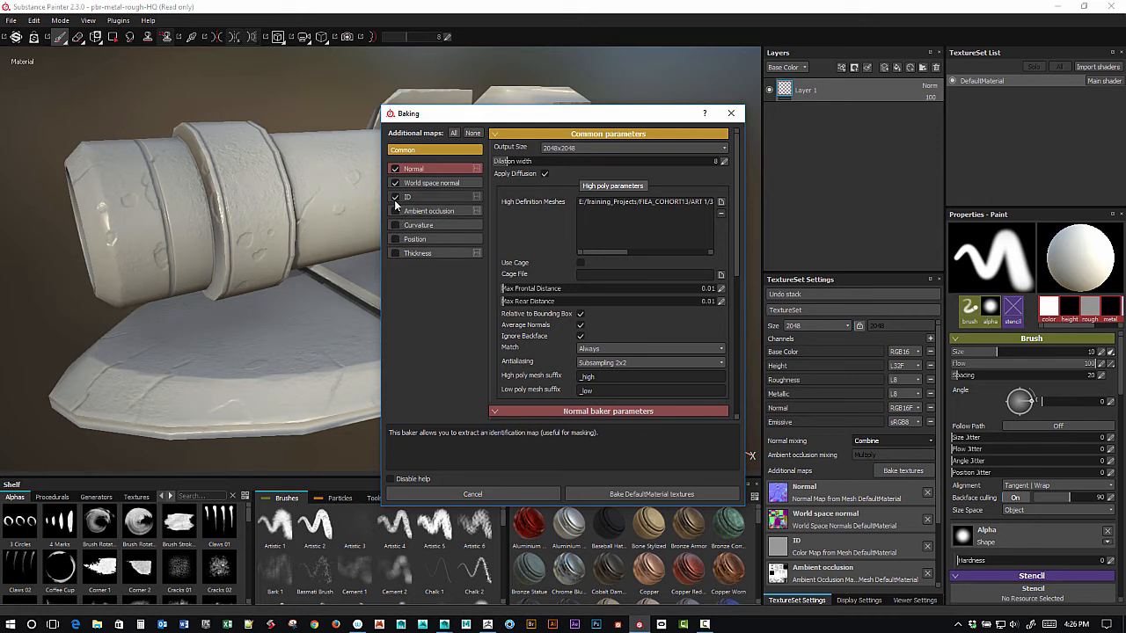
click(395, 197)
click(395, 183)
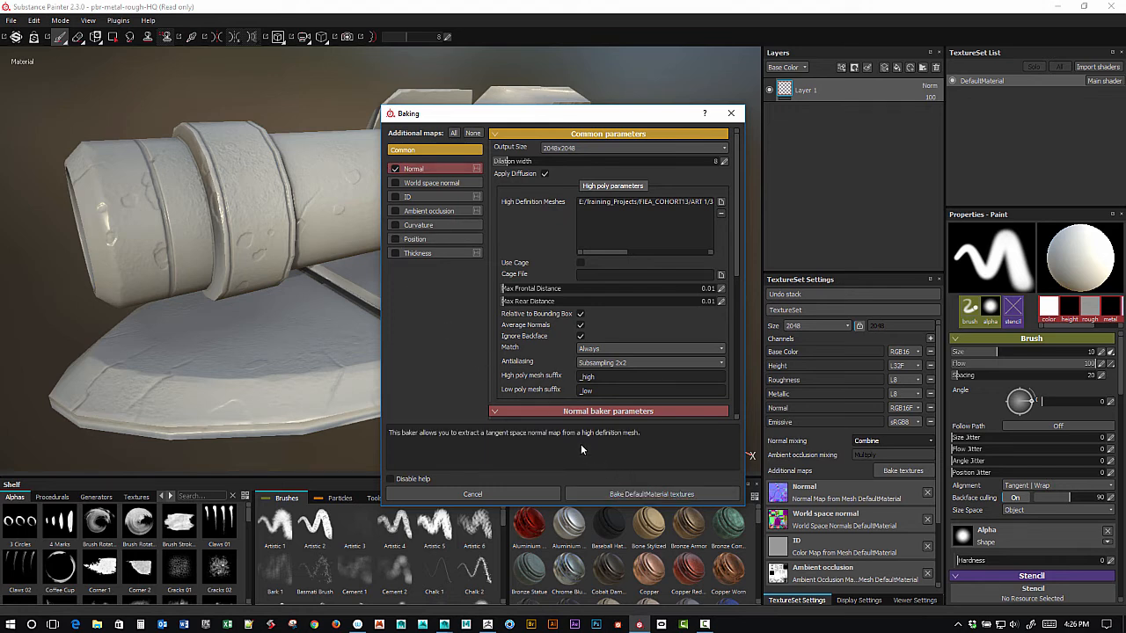
Step: Re-enable the World space normal, ID, Ambient occlusion, Curvature, Position and Thickness maps and bake the DefaultMaterial textures at 2048x2048
click(396, 183)
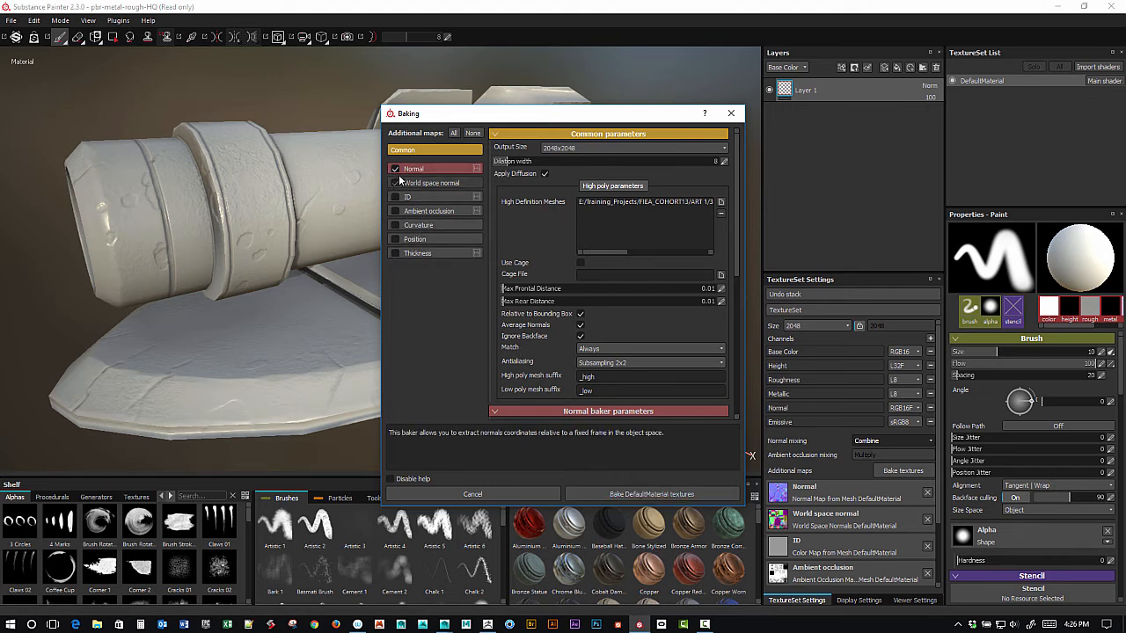
click(395, 183)
click(398, 196)
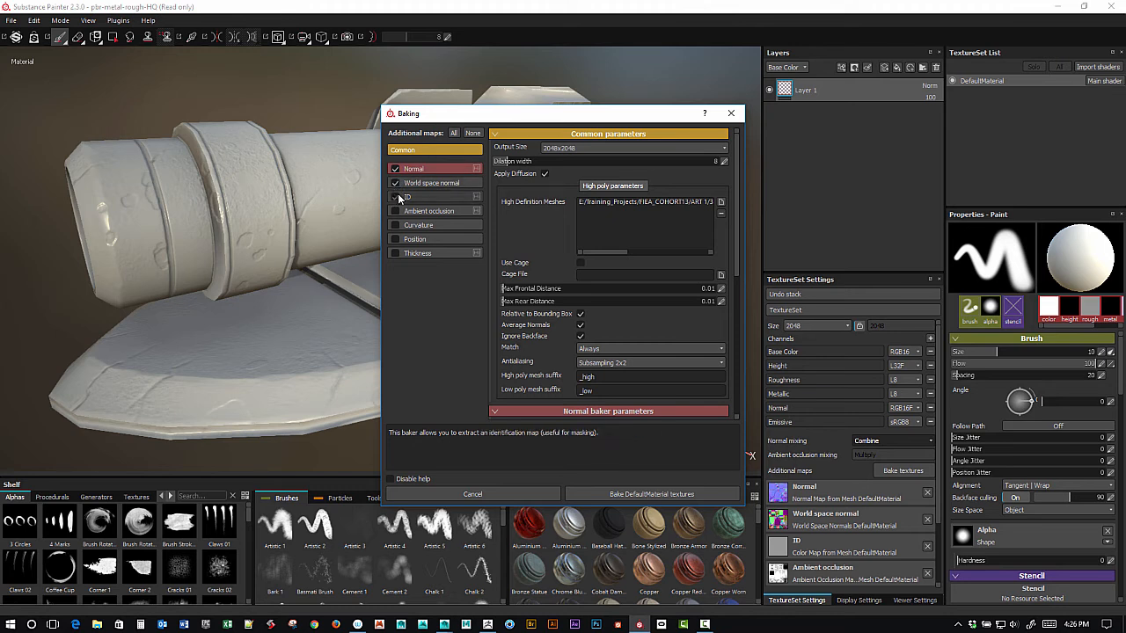
click(396, 210)
click(395, 224)
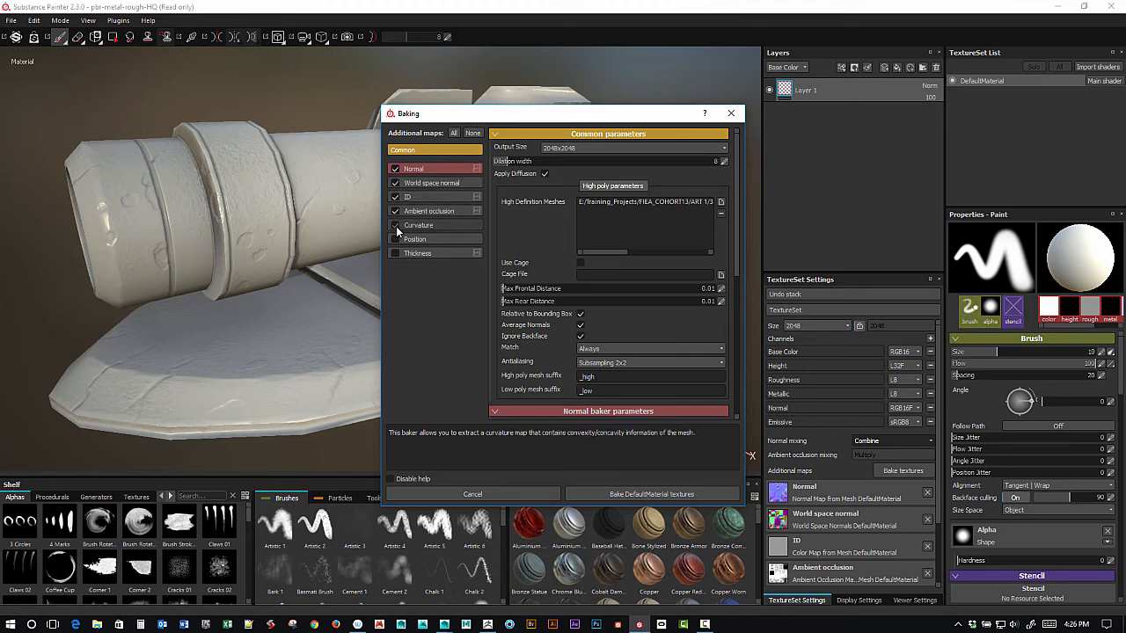
click(396, 238)
click(396, 252)
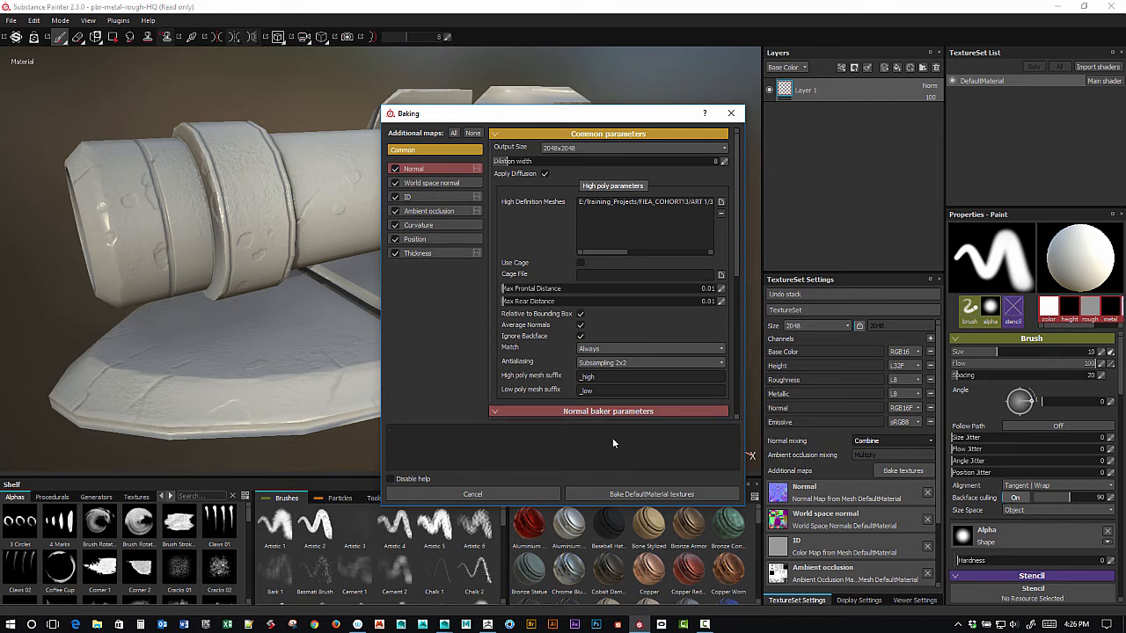
click(663, 493)
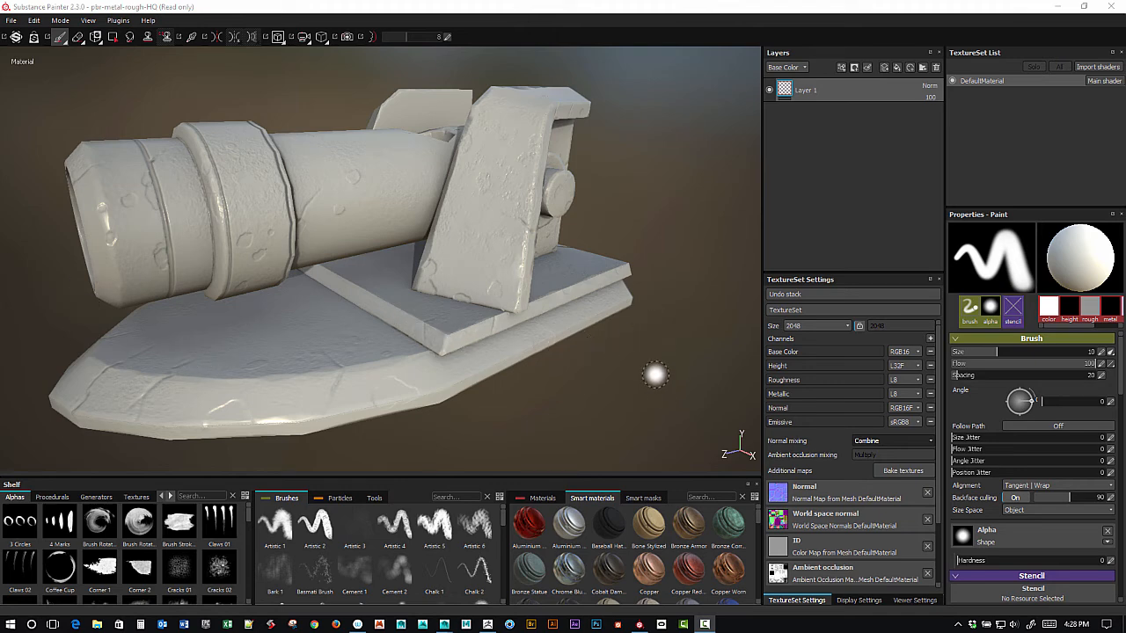
Step: Examine the rebaked shading on the cannon's side bracket and bolt up close under slightly rotated environment lighting
alt+middle_drag(653, 375, 667, 345)
alt+drag(667, 345, 680, 288)
shift+right_drag(680, 289, 660, 302)
alt+middle_drag(668, 286, 700, 222)
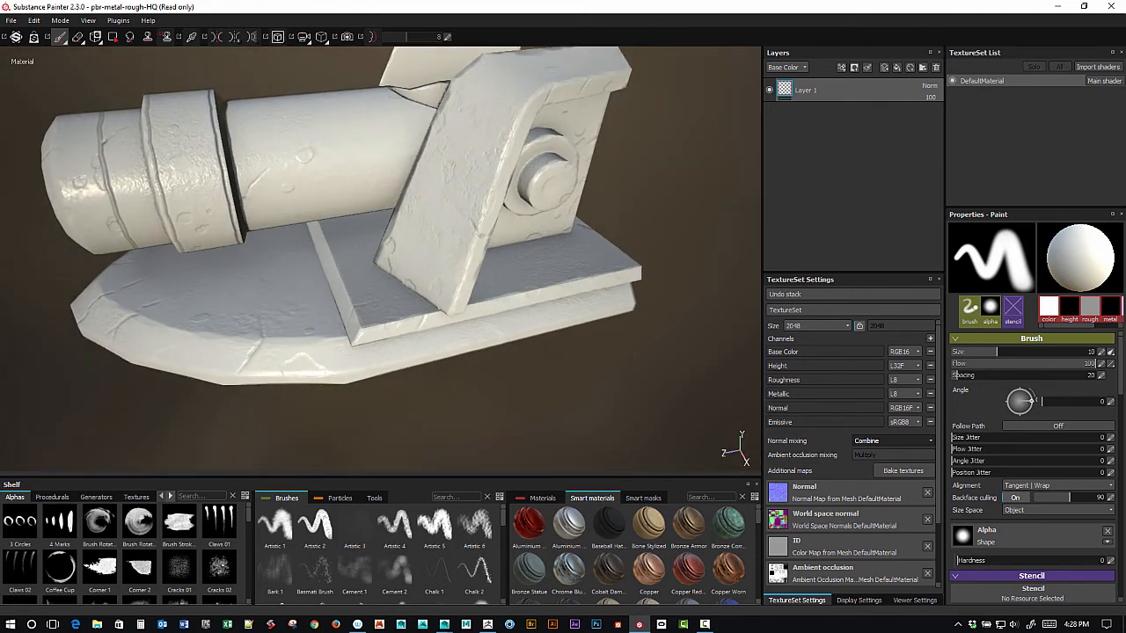
alt+drag(699, 221, 714, 192)
mouse_move(625, 291)
alt+mouse_down()
mouse_move(669, 384)
mouse_move(634, 372)
mouse_move(651, 396)
mouse_move(636, 413)
mouse_move(644, 400)
alt+mouse_up()
alt+middle_drag(712, 239, 581, 287)
alt+right_drag(581, 287, 866, 423)
alt+drag(557, 245, 510, 255)
alt+right_drag(510, 255, 751, 389)
alt+right_drag(646, 318, 704, 339)
alt+middle_drag(666, 233, 638, 166)
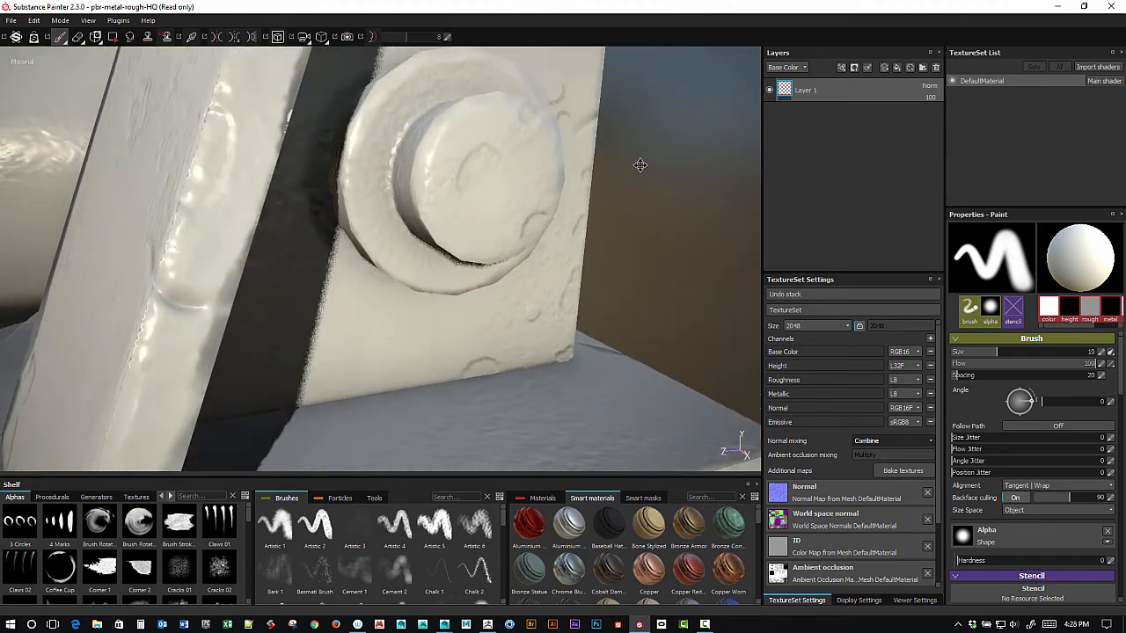
Step: Examine the seam along the side bracket's hard edge and compare it with the whole cannon at a distance
mouse_move(639, 166)
alt+mouse_down()
mouse_move(692, 212)
mouse_move(723, 214)
alt+mouse_up()
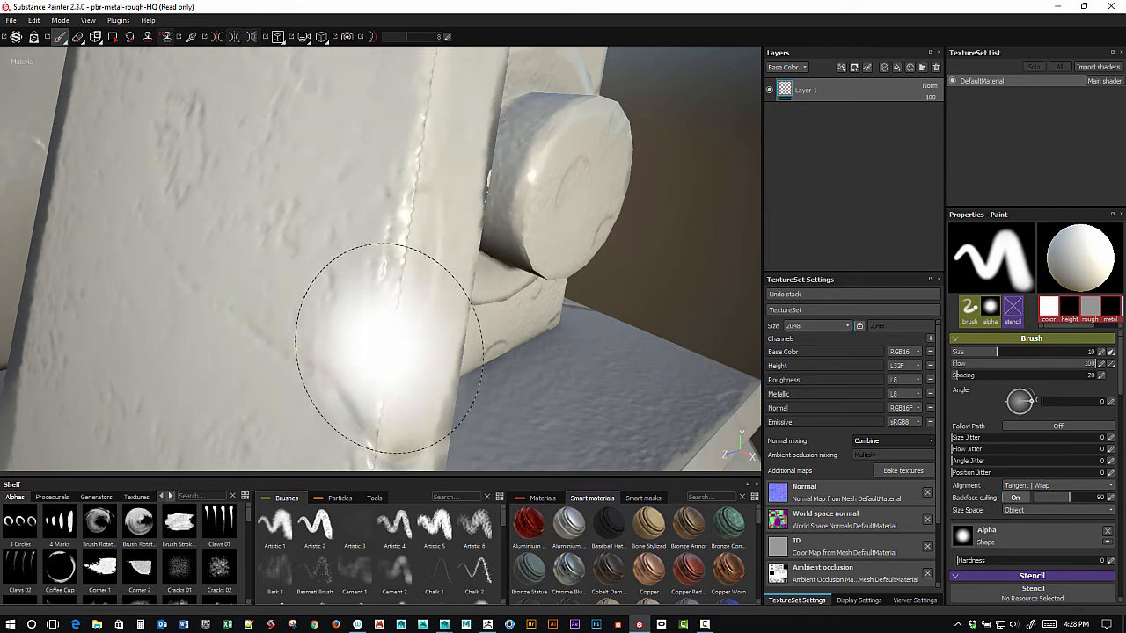
alt+right_drag(696, 237, 463, 97)
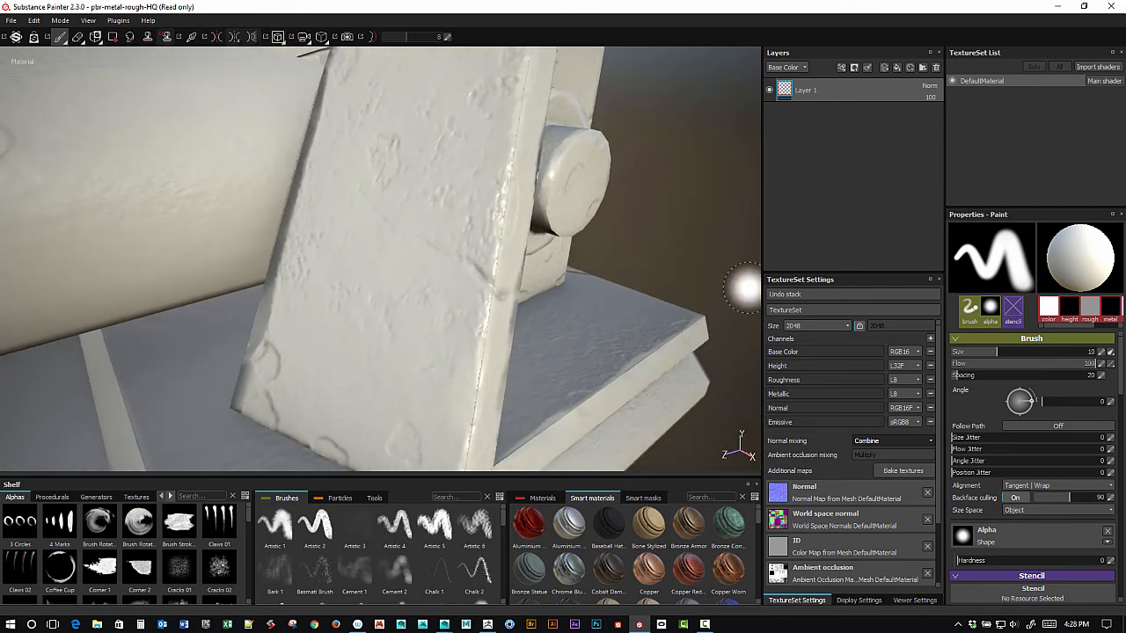
alt+right_drag(747, 289, 536, 167)
alt+drag(655, 280, 733, 281)
alt+right_drag(688, 196, 606, 249)
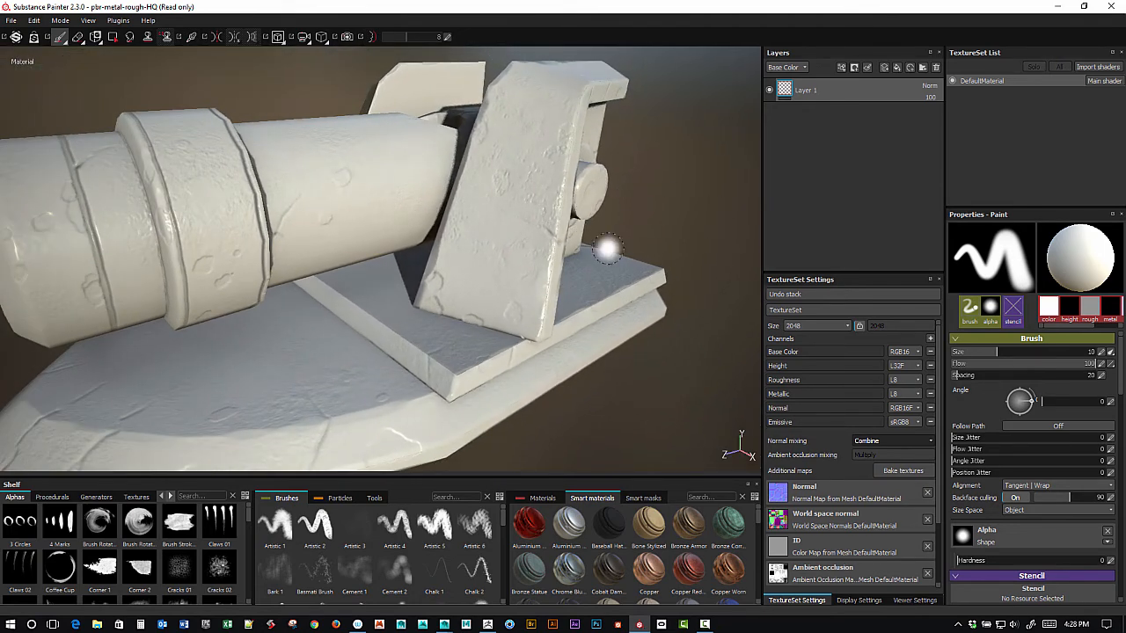
alt+middle_drag(685, 230, 689, 185)
alt+right_drag(721, 240, 649, 225)
alt+middle_drag(658, 241, 657, 262)
mouse_move(658, 255)
alt+mouse_down()
mouse_move(656, 279)
mouse_move(646, 236)
mouse_move(628, 241)
mouse_move(665, 237)
mouse_move(644, 243)
alt+mouse_up()
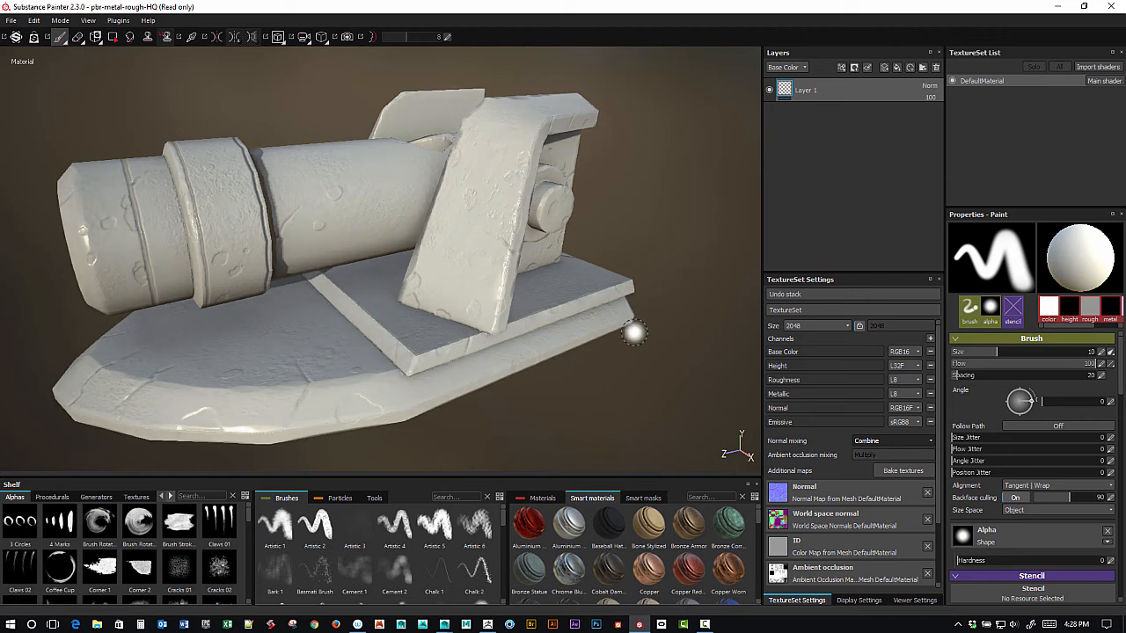
alt+middle_drag(674, 315, 679, 305)
alt+drag(679, 304, 718, 325)
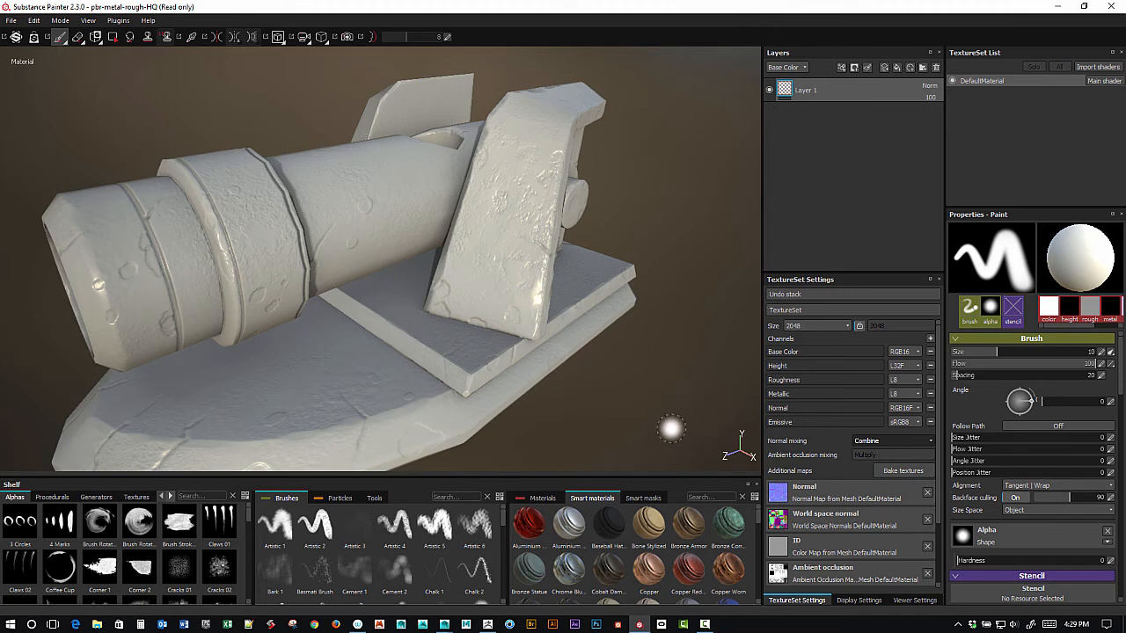
alt+drag(666, 396, 627, 378)
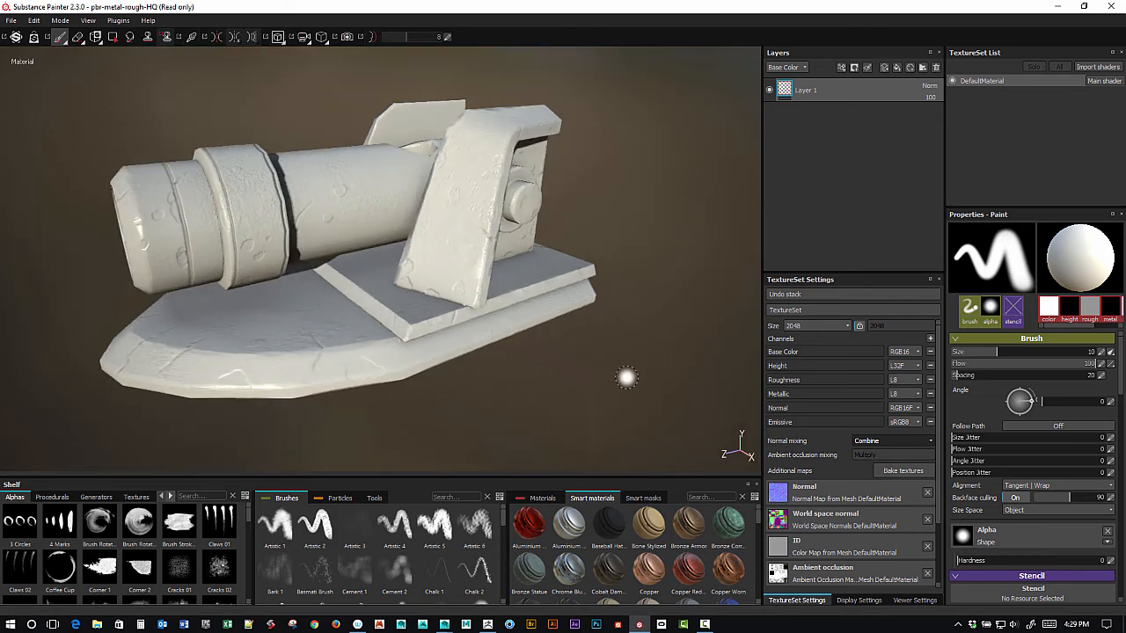
Step: Add the Iron Pure material as a fill layer beneath Layer 1 and delete Layer 1
click(543, 499)
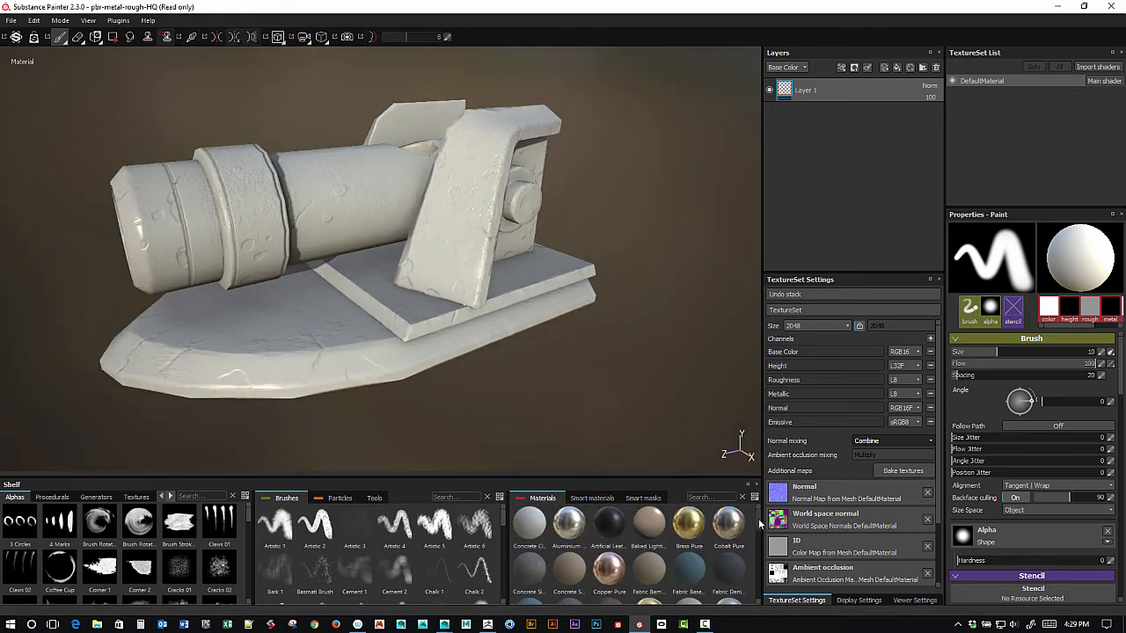
drag(760, 525, 761, 547)
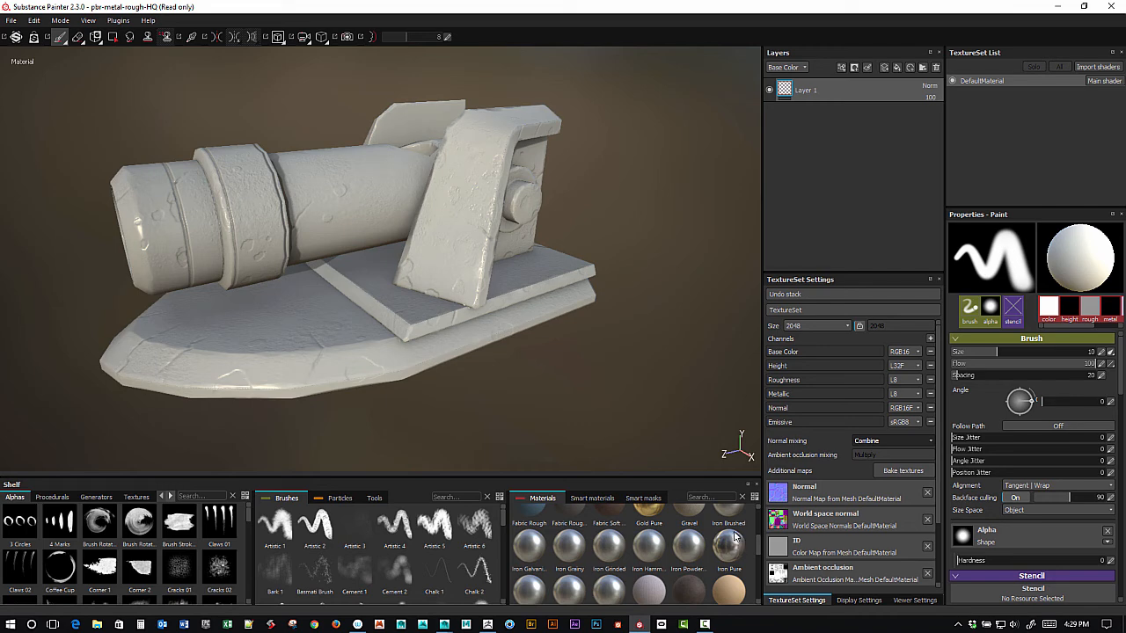
click(730, 550)
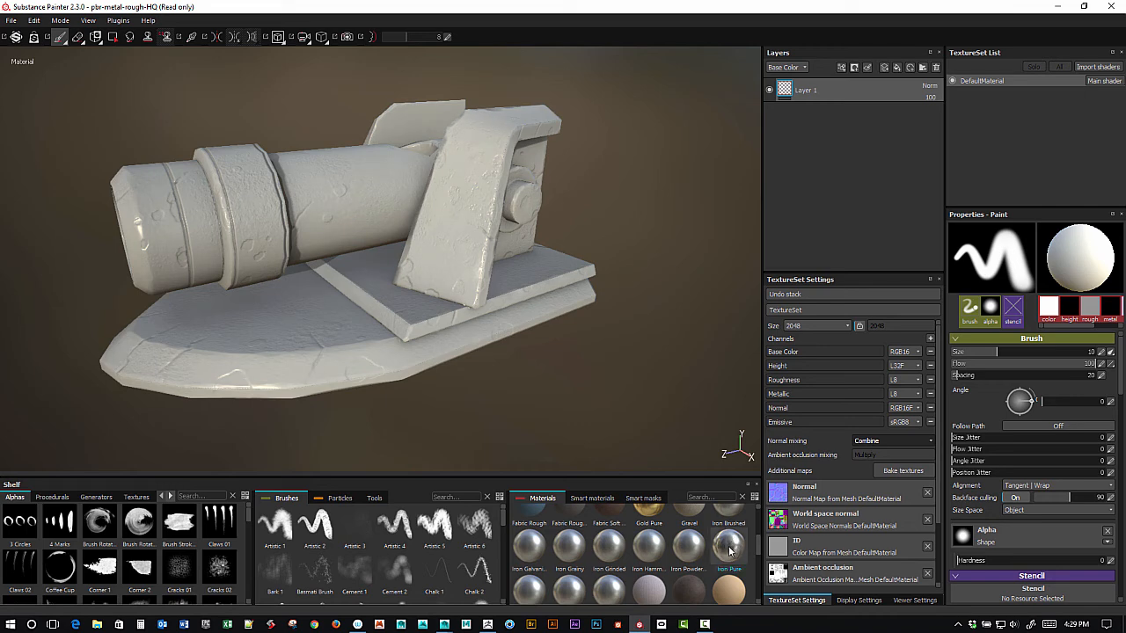
drag(730, 547, 812, 195)
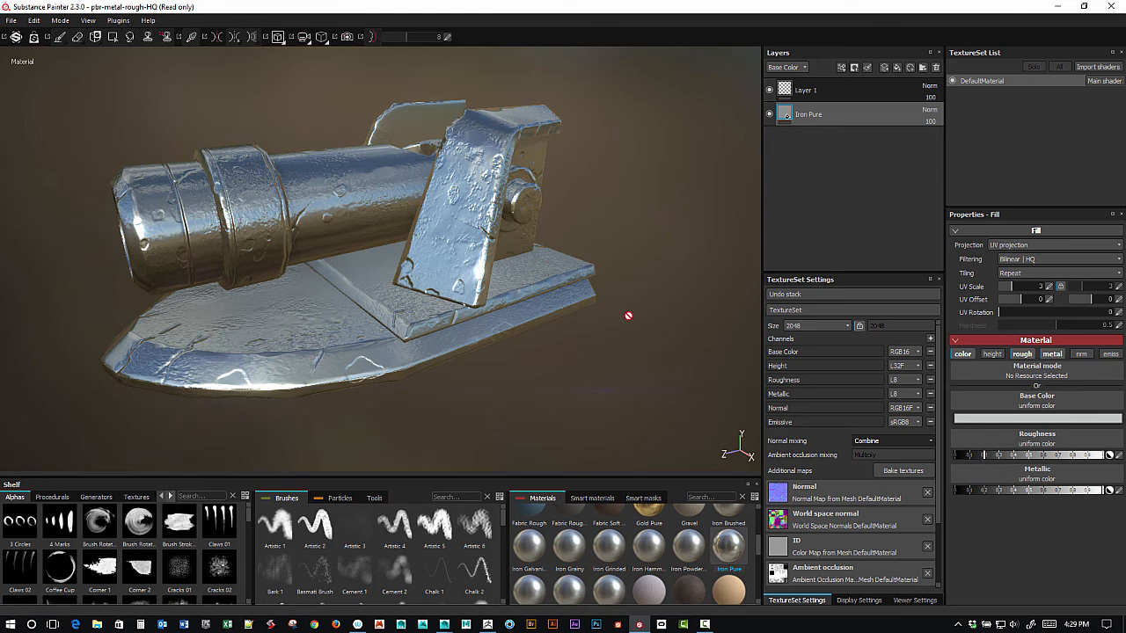
click(814, 93)
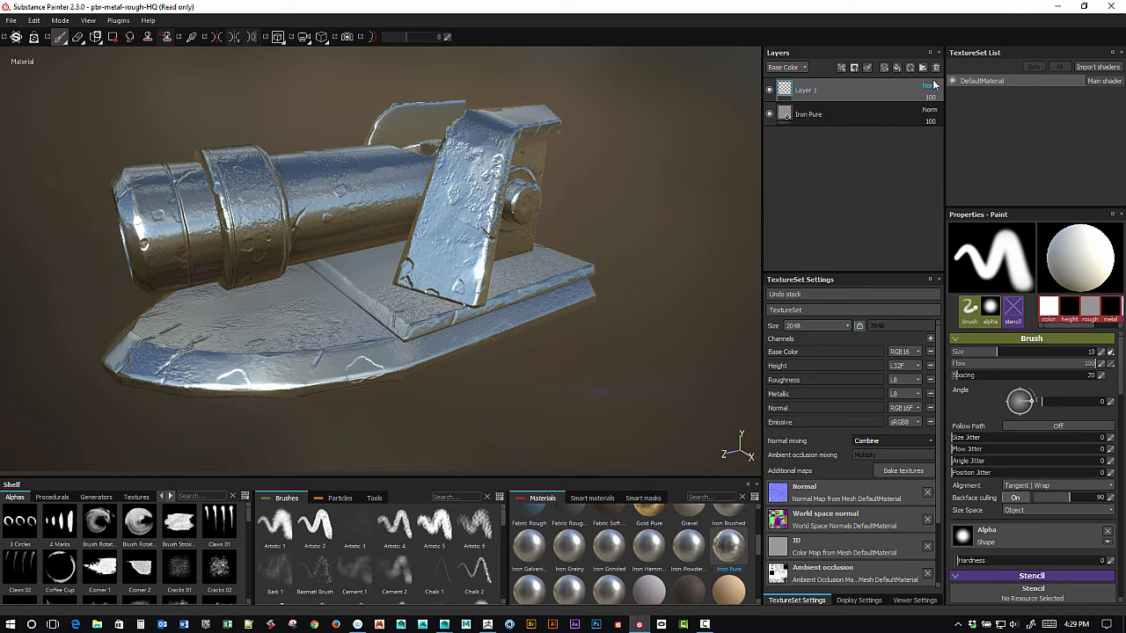
key(Delete)
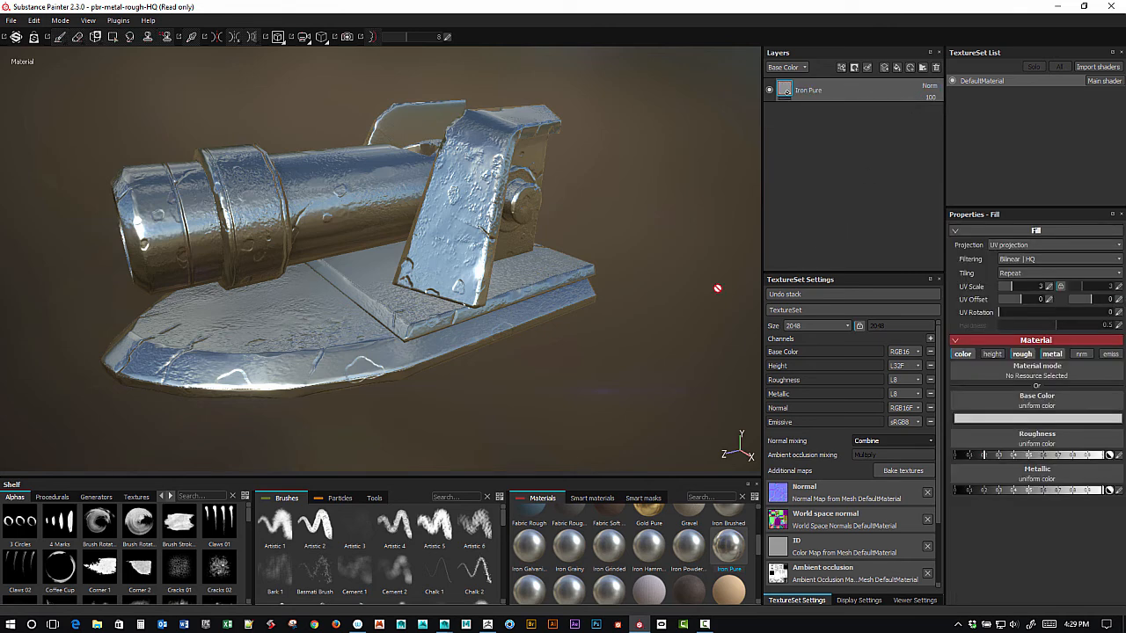
Step: Set the Glare post effect's luminance to 0.54 and check the highlights on the metal cannon
alt+drag(620, 359, 661, 340)
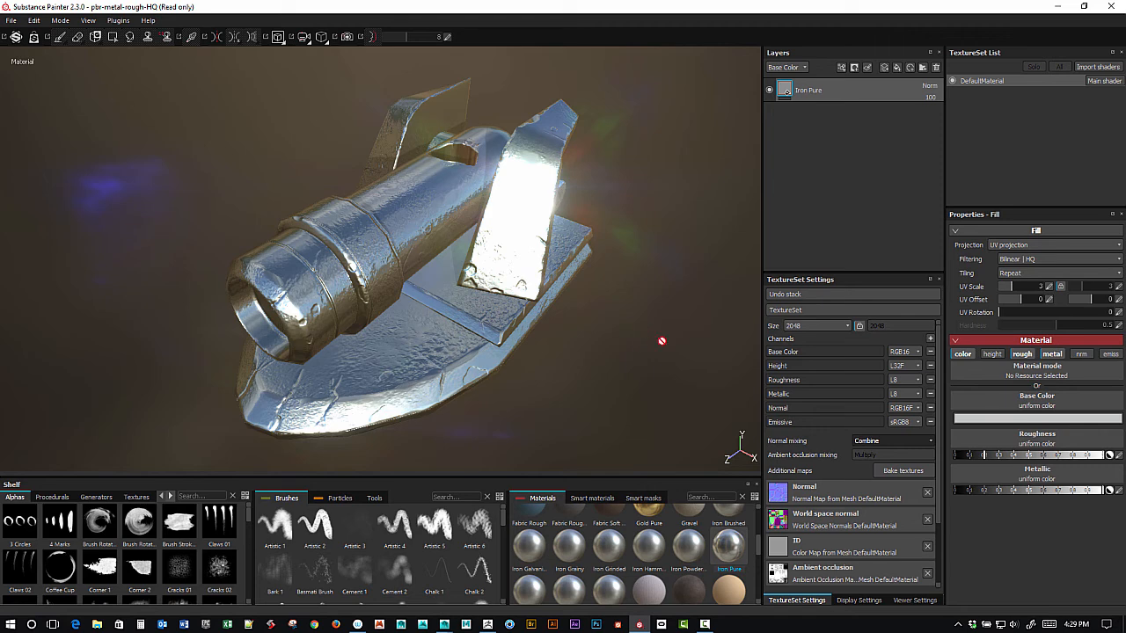
click(914, 601)
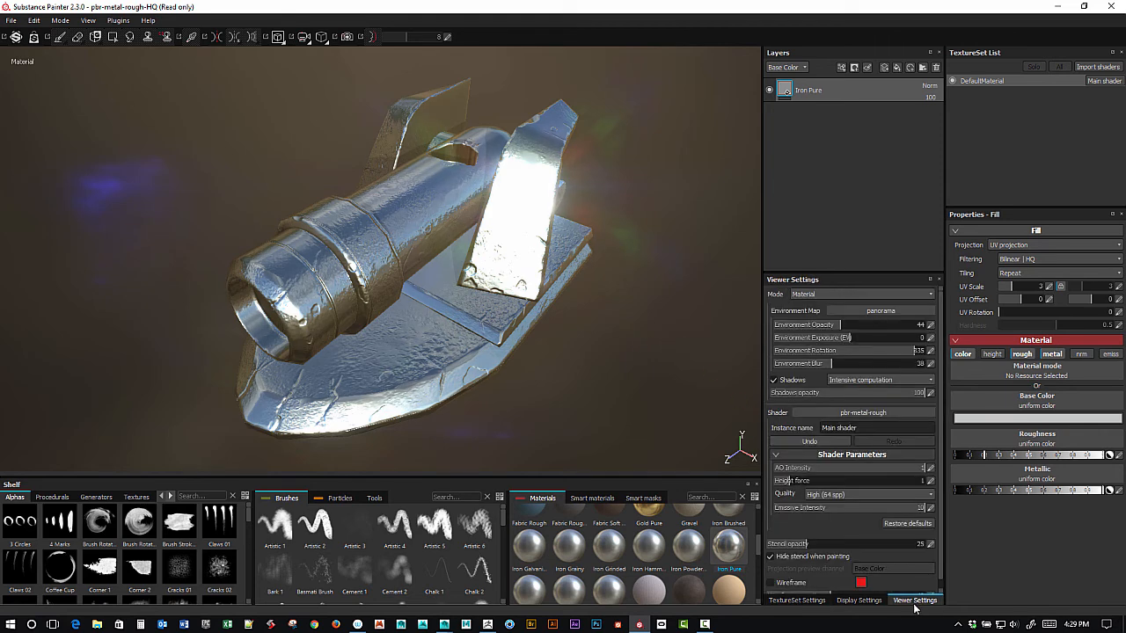
click(859, 601)
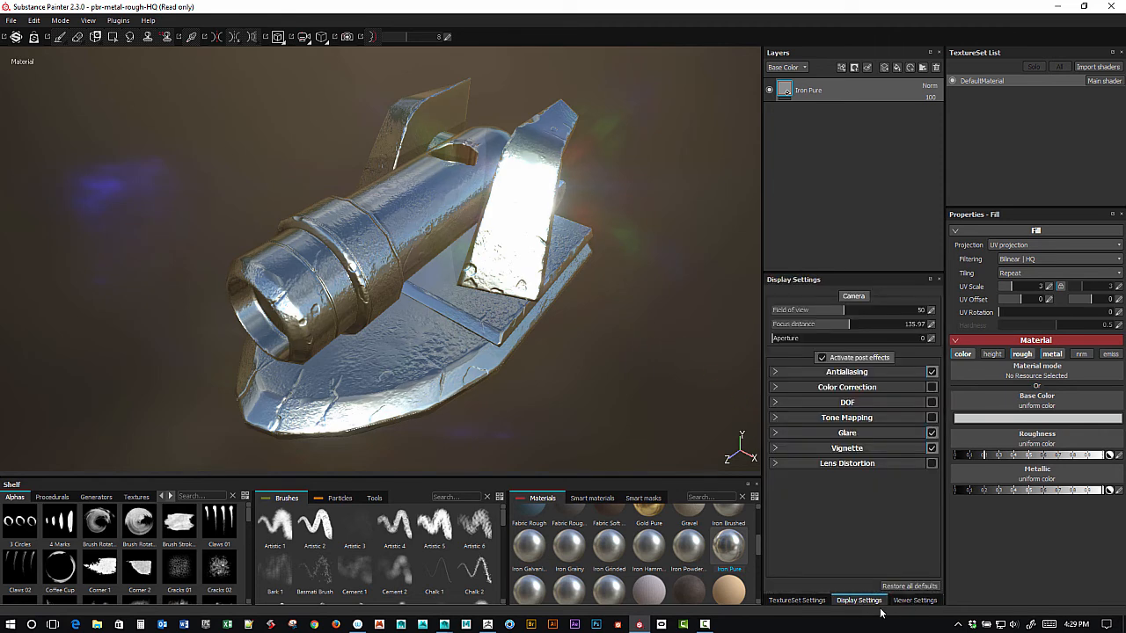
click(871, 433)
mouse_move(821, 449)
mouse_down()
mouse_move(801, 449)
mouse_move(813, 456)
mouse_up()
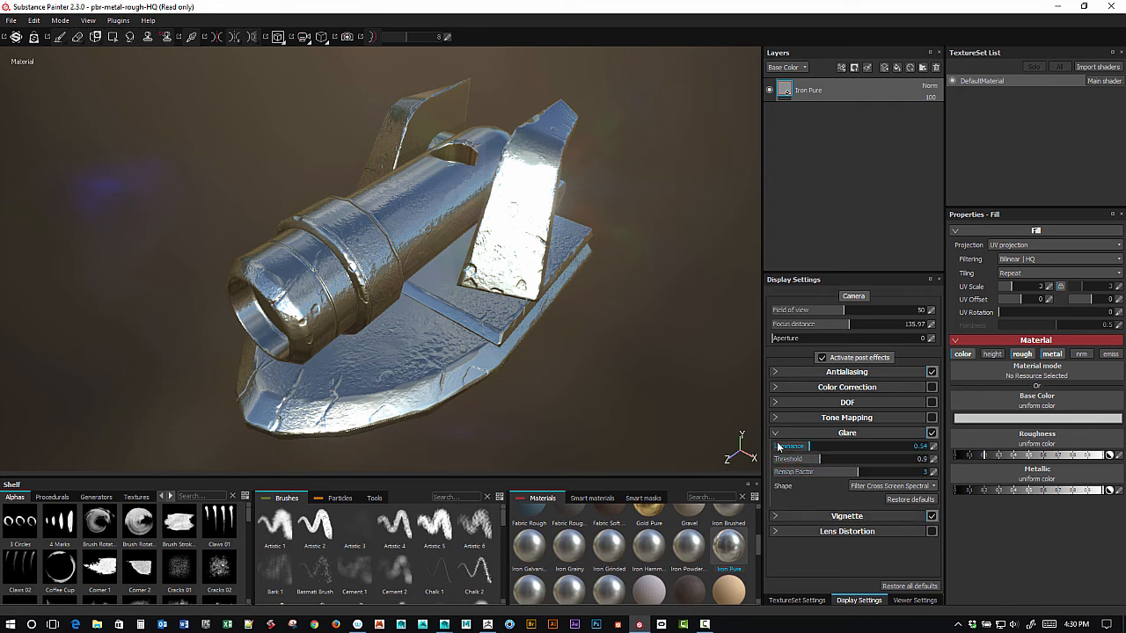
alt+drag(572, 408, 674, 428)
alt+drag(567, 382, 665, 382)
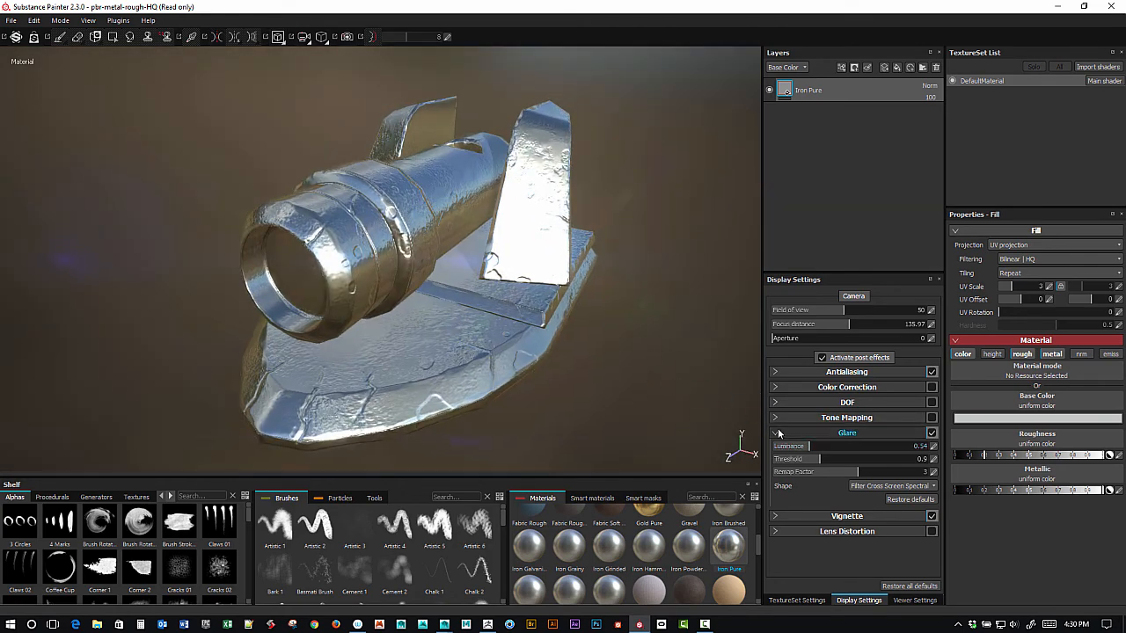
click(776, 433)
click(805, 601)
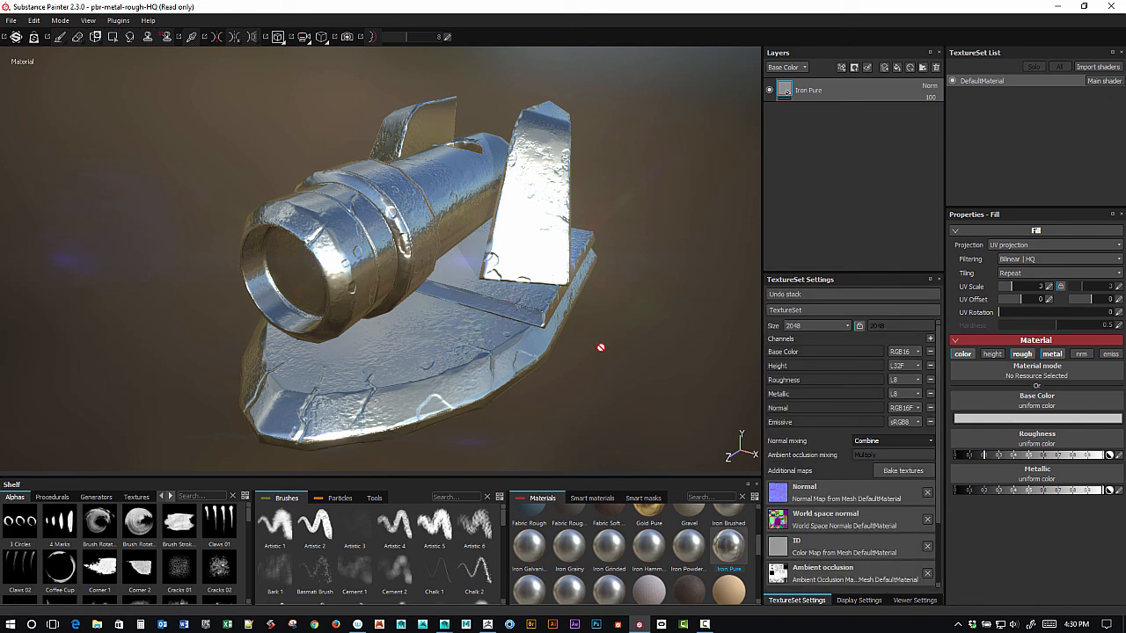
Step: Replace the Iron Pure fill layer with Iron Galvanized and view the cannon from several sides
alt+drag(637, 371, 657, 344)
drag(522, 556, 811, 145)
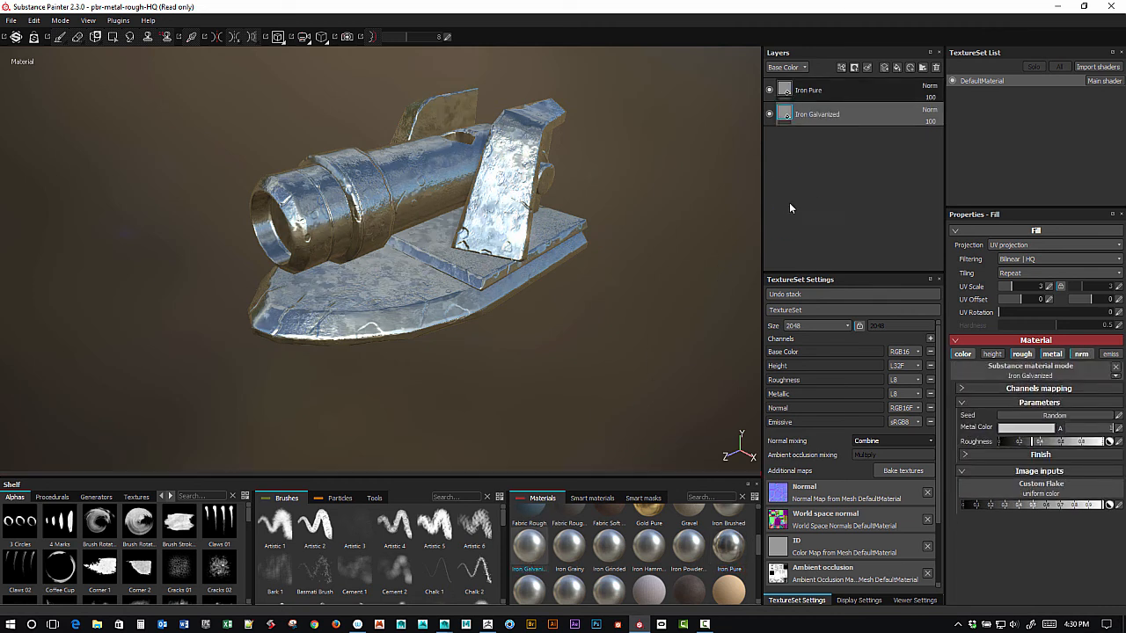
click(813, 92)
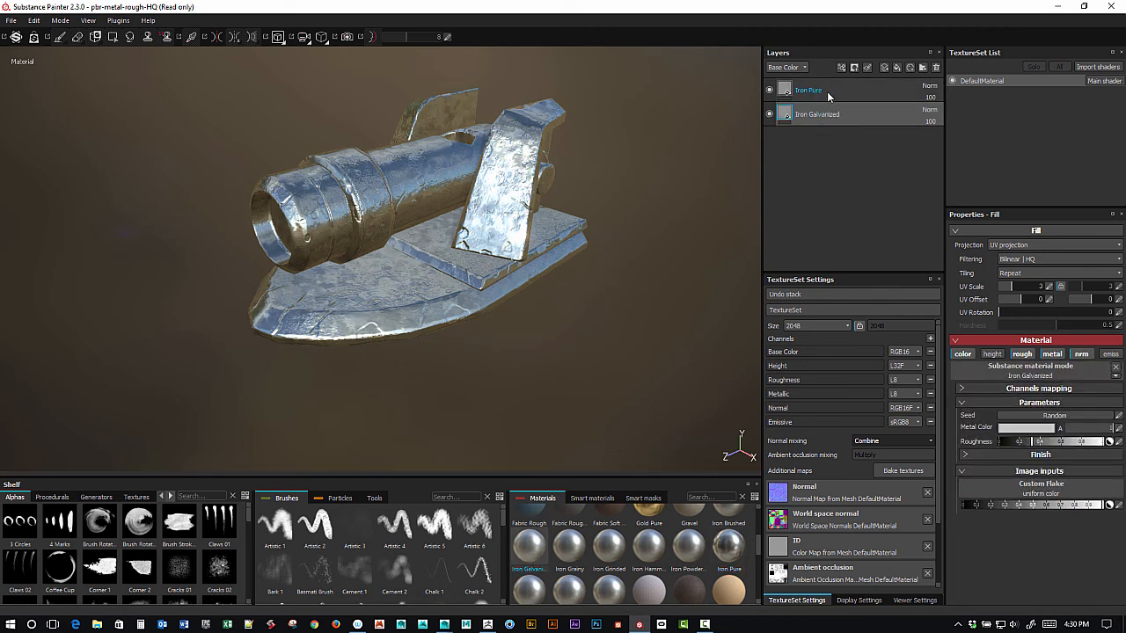
click(936, 67)
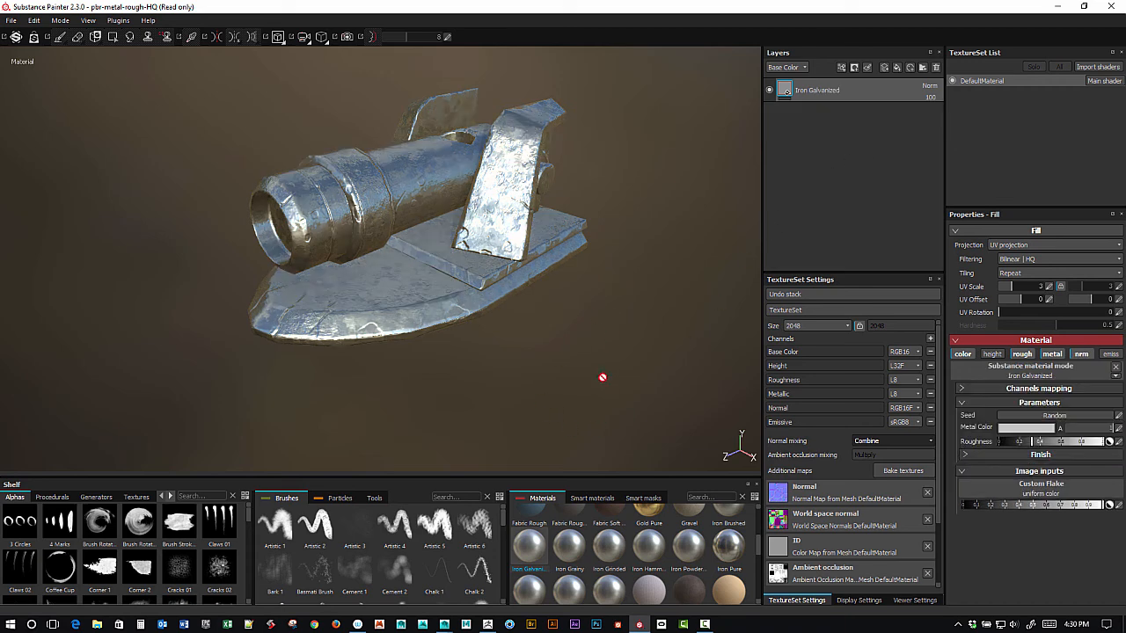
alt+drag(601, 377, 611, 313)
alt+middle_drag(611, 313, 602, 358)
alt+right_drag(625, 378, 659, 339)
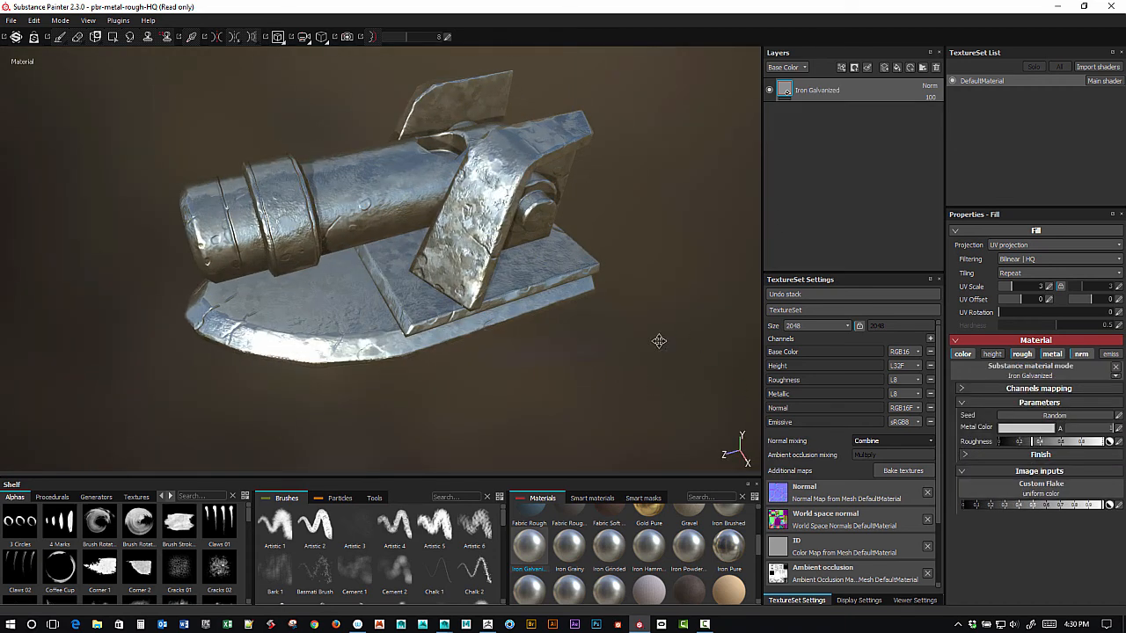
mouse_move(659, 340)
alt+mouse_down()
mouse_move(691, 344)
mouse_move(666, 290)
mouse_move(656, 349)
mouse_move(692, 312)
mouse_move(674, 302)
mouse_move(656, 314)
mouse_move(686, 295)
mouse_move(669, 249)
mouse_move(625, 289)
mouse_move(654, 326)
mouse_move(643, 332)
alt+mouse_up()
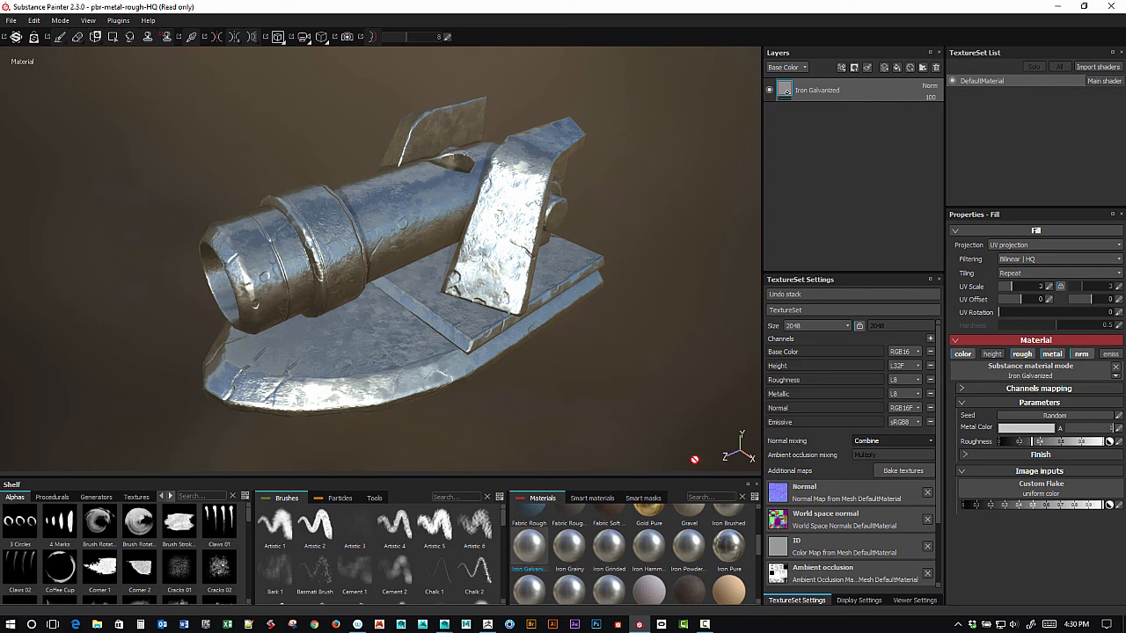
Step: Replace the Iron Galvanized fill layer with Iron Grainy and view the cannon from the side
drag(571, 547, 803, 167)
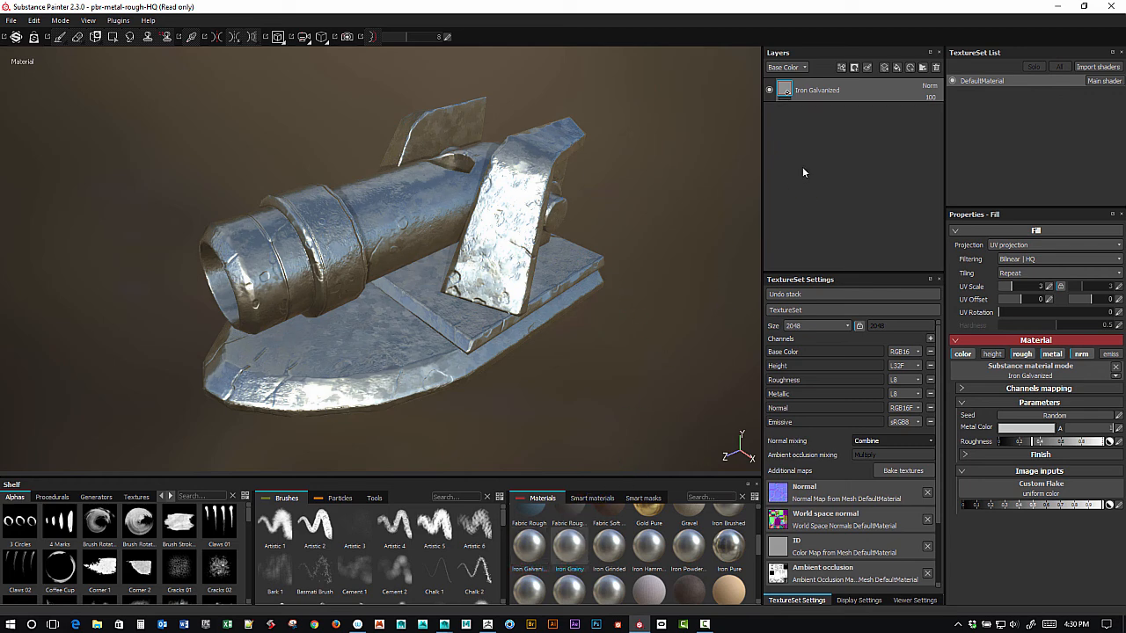
click(890, 91)
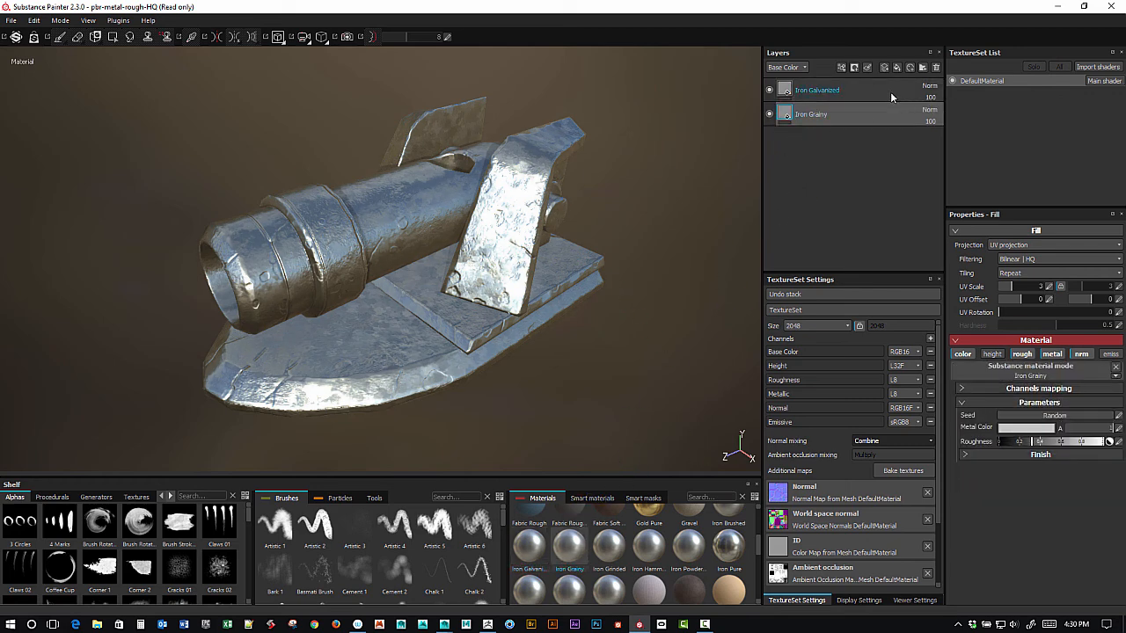
click(935, 68)
alt+drag(641, 334, 600, 335)
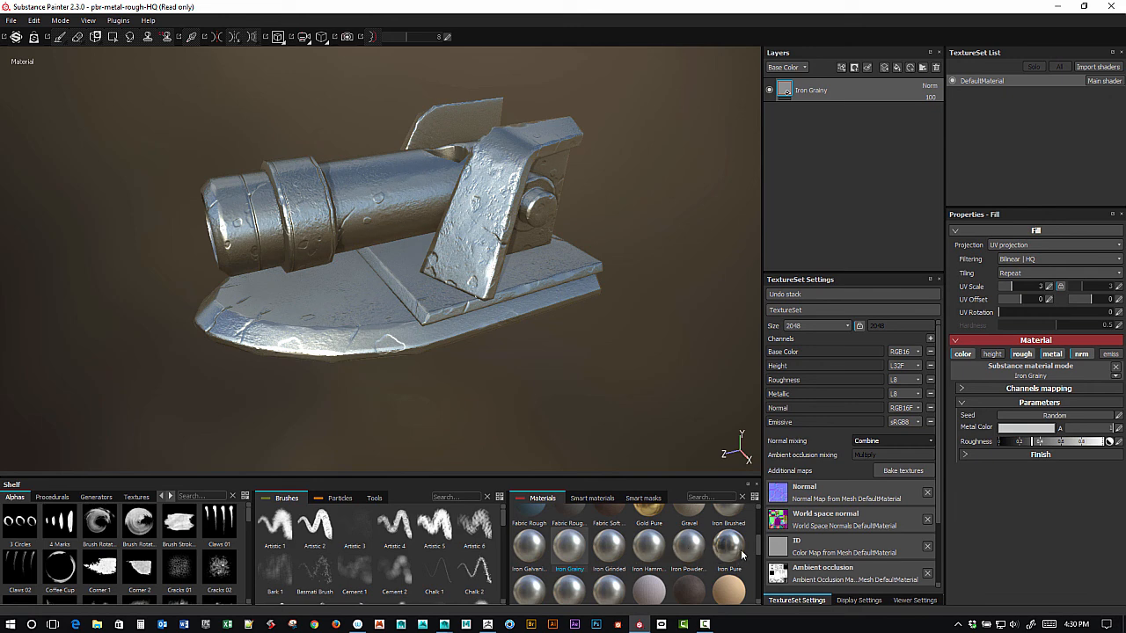
Step: Replace the Iron Grainy fill layer with the Iron Pure material
drag(736, 562, 811, 166)
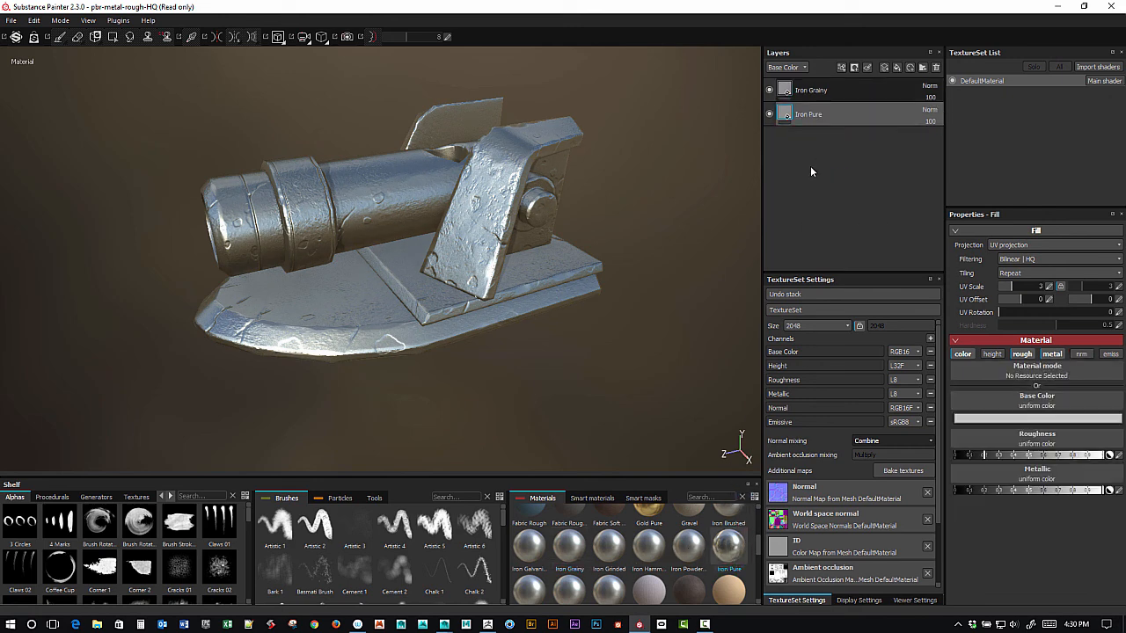
click(822, 92)
click(935, 67)
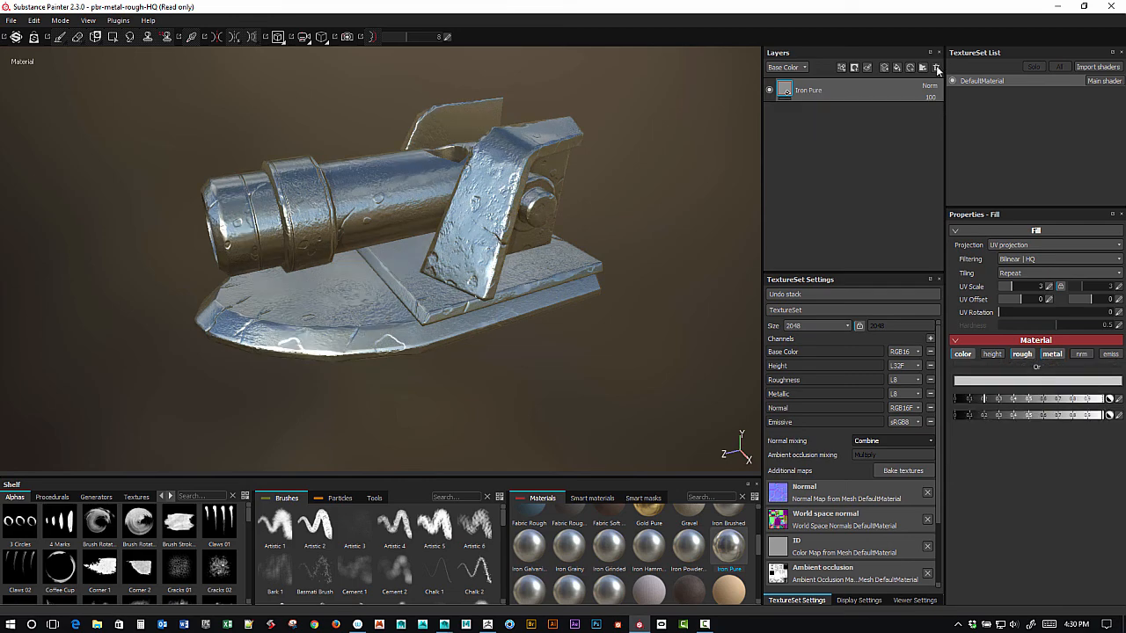
alt+drag(566, 415, 636, 334)
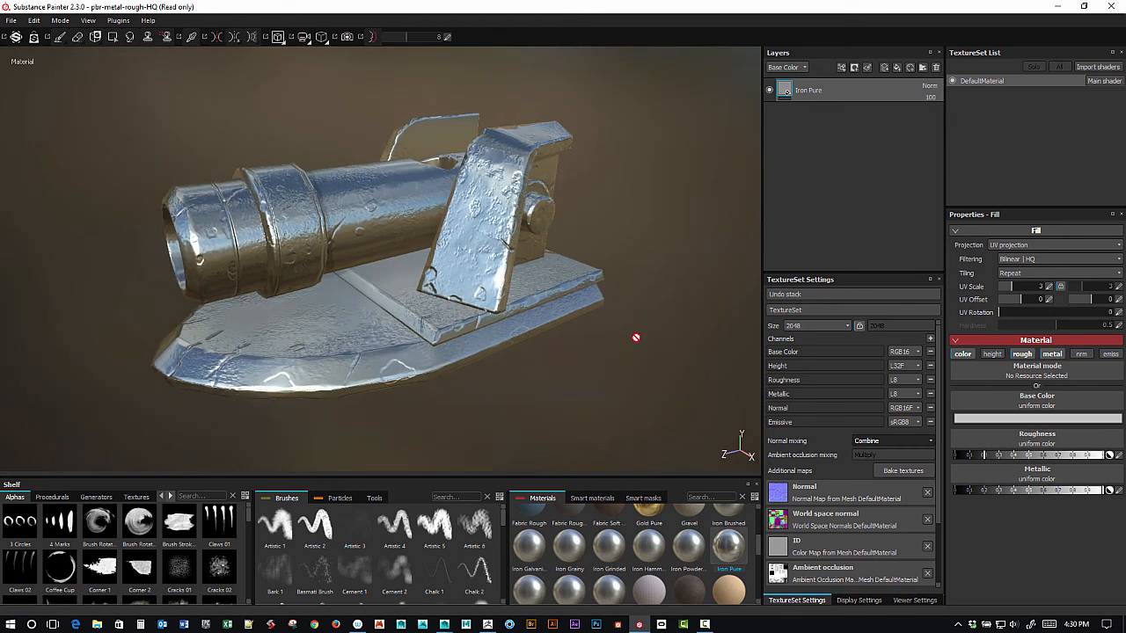